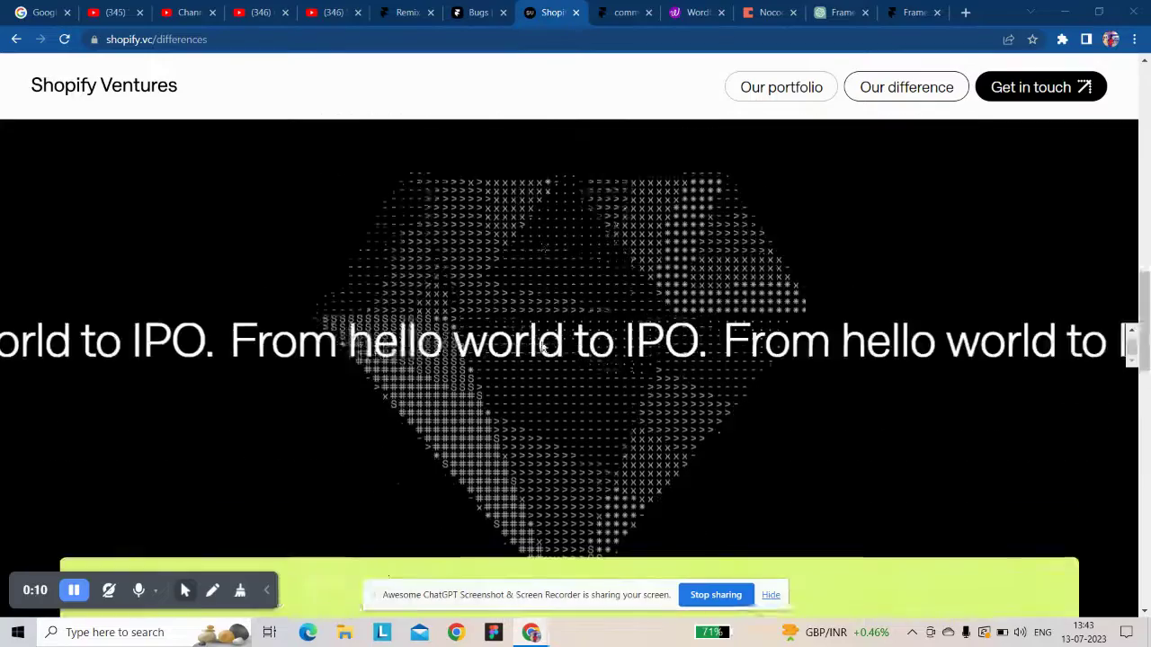
# - Review the coloured sections on the Shopify Ventures differences page and switch to the Framer project
pyautogui.scroll(-6, 540, 321)
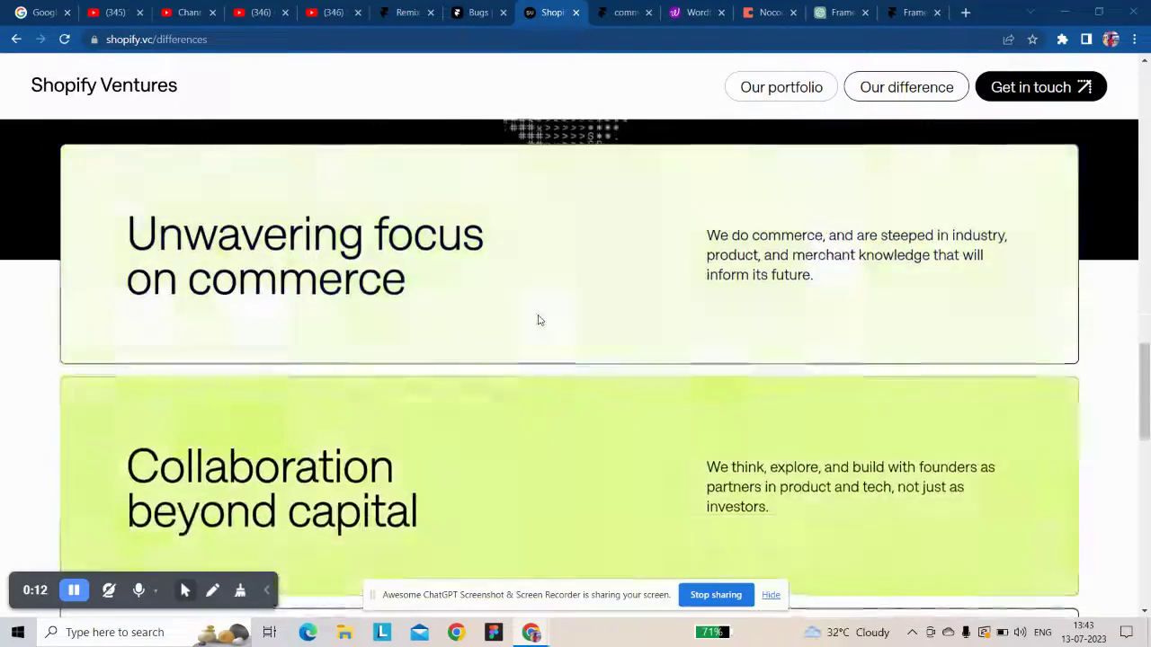
pyautogui.scroll(-4, 516, 299)
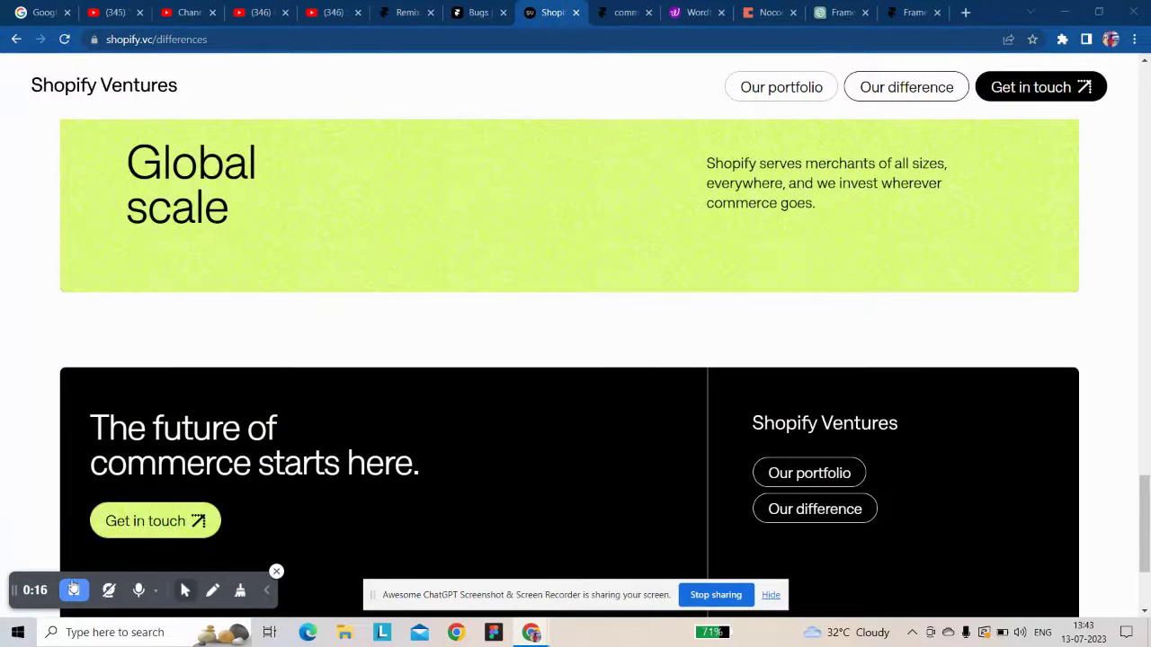
pyautogui.hotkey('ctrl', 'Tab')
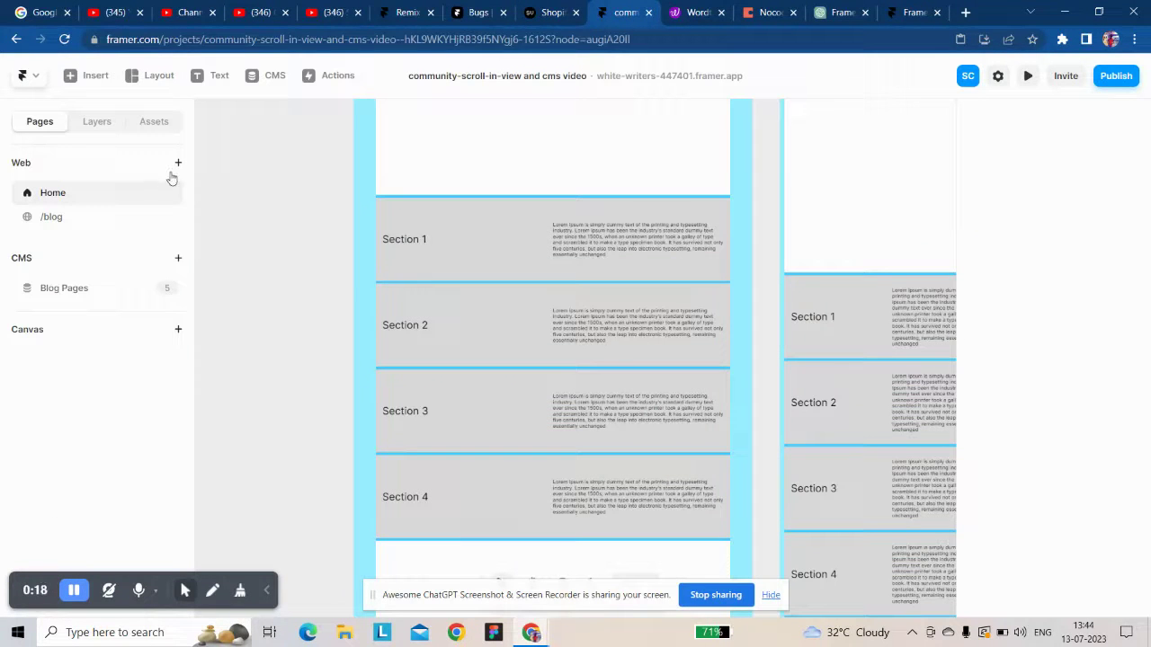
# - Add a new web page to the project and set its desktop breakpoint width to 1440
pyautogui.click(177, 163)
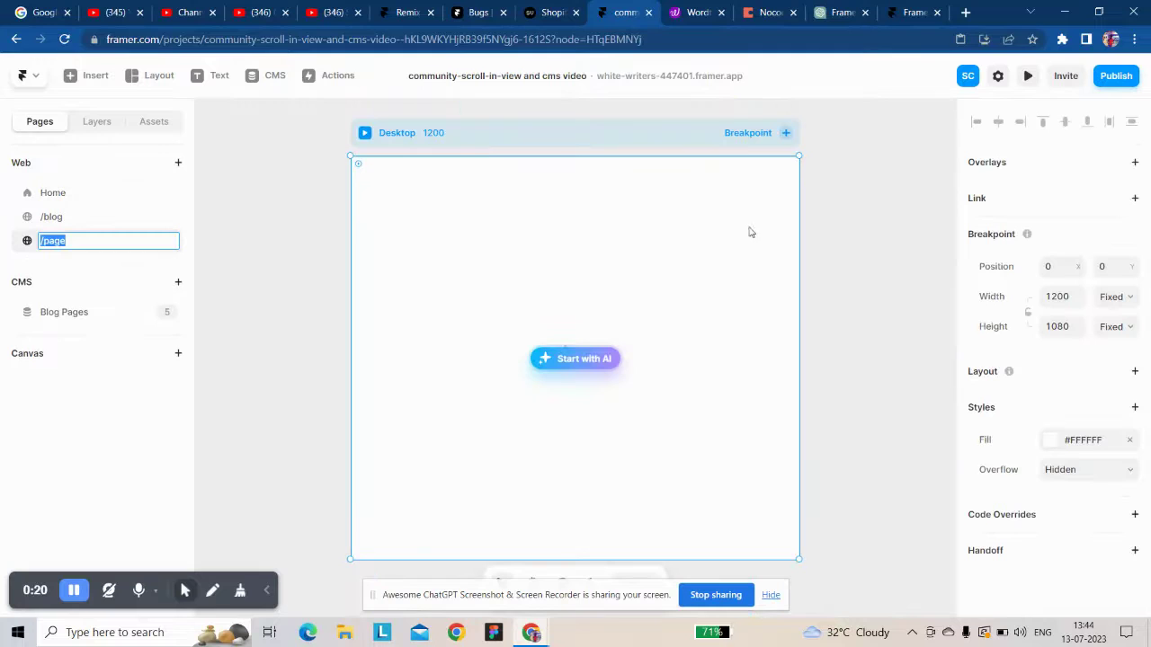
pyautogui.click(1048, 296)
pyautogui.write('1440')
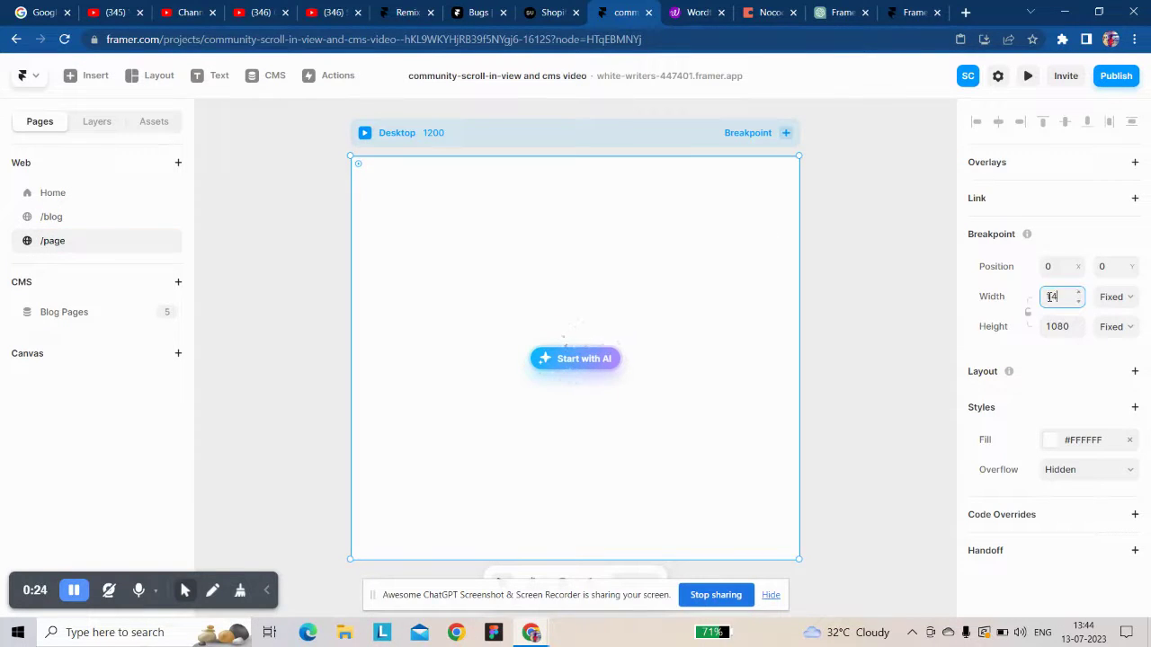
pyautogui.press('Return')
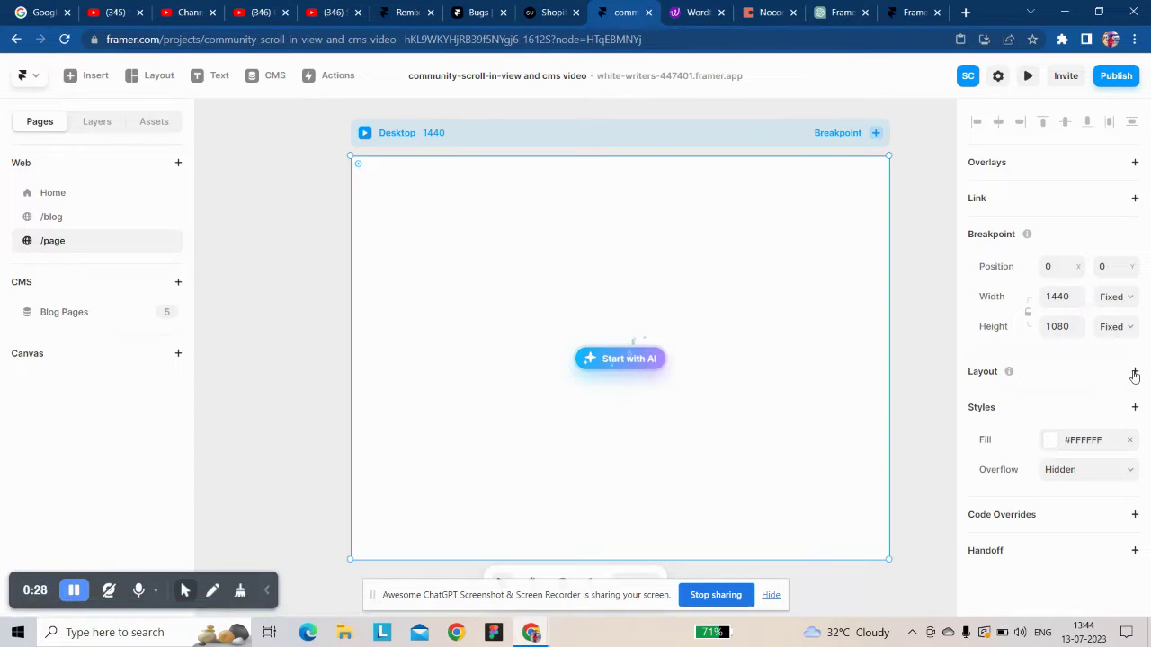
# - Give the desktop breakpoint a stack layout and draw a frame about 652 by 282 inside it
pyautogui.click(1135, 373)
pyautogui.click(158, 76)
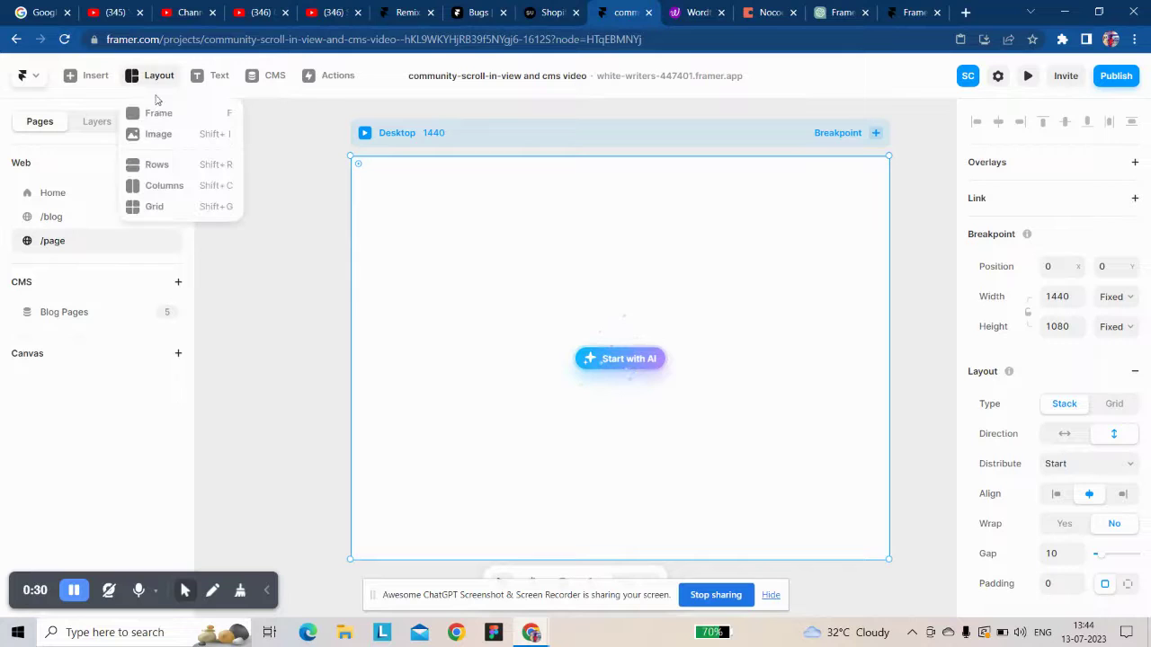
pyautogui.click(154, 111)
pyautogui.moveTo(570, 344); pyautogui.dragTo(816, 451)
# - Size the new frame with a Viewport height of 100vh and a Fill width
pyautogui.click(1111, 374)
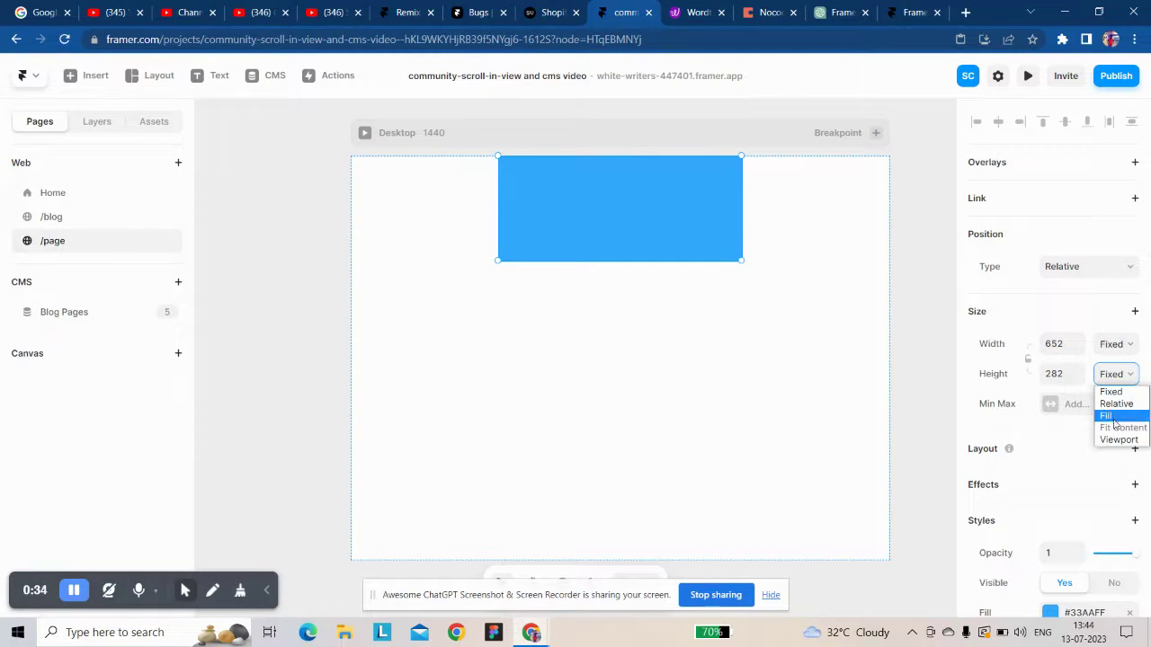
pyautogui.click(1118, 440)
pyautogui.click(1112, 345)
pyautogui.click(1108, 386)
# - Change the viewport-high frame's solid fill to the light grey #C9CDCF
pyautogui.scroll(-2, 1070, 432)
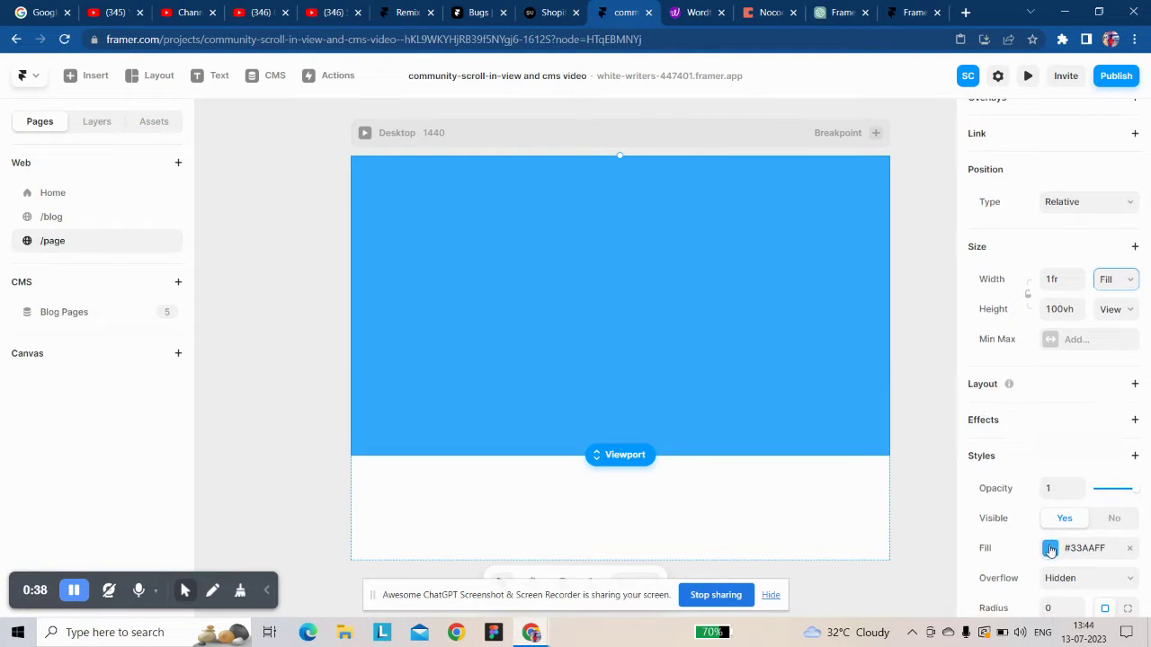
pyautogui.click(1050, 548)
pyautogui.moveTo(812, 403); pyautogui.dragTo(767, 394)
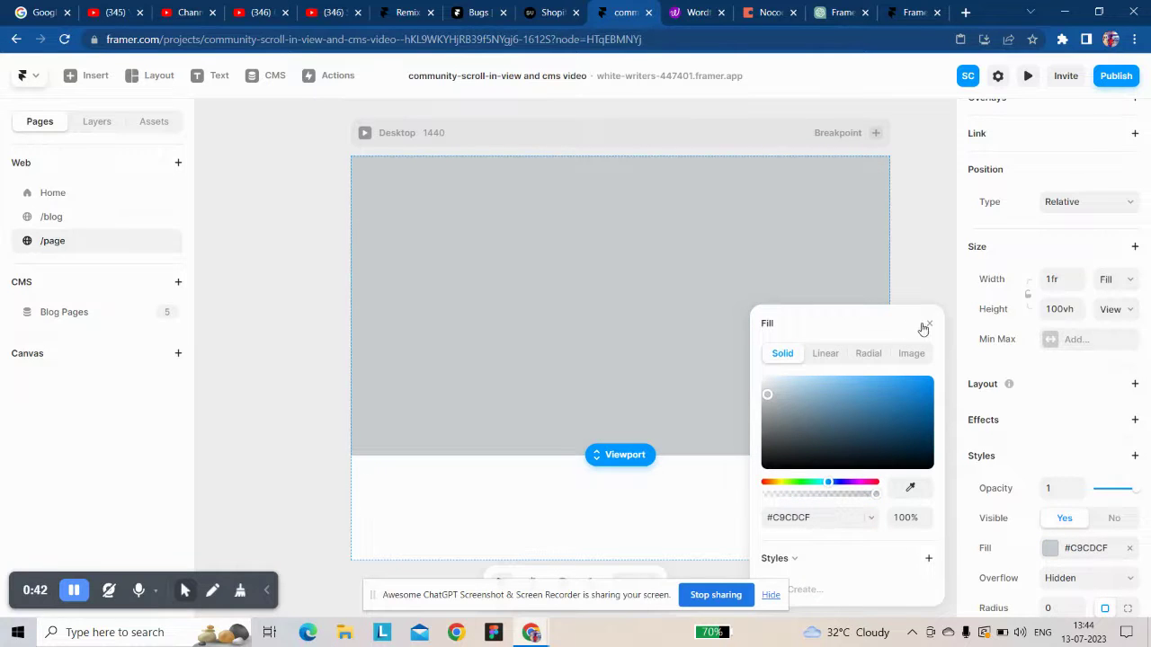
pyautogui.click(926, 325)
pyautogui.click(925, 309)
# - Draw a second frame about 954 by 186 below the grey one and set its width to Fill
pyautogui.scroll(-2, 886, 309)
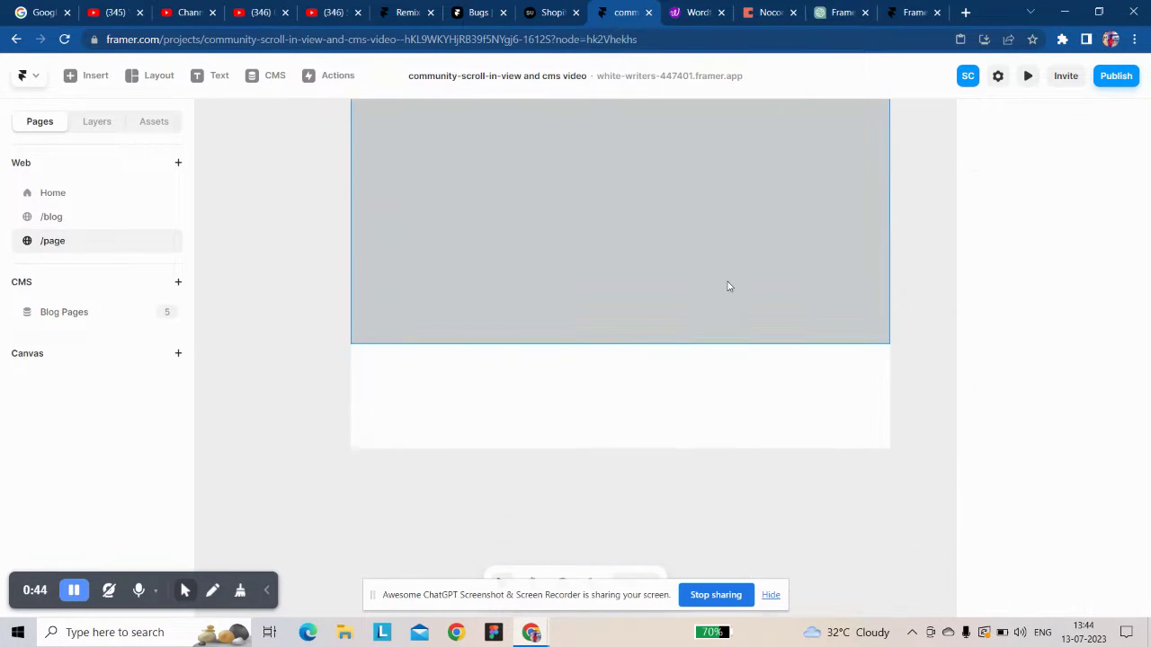
pyautogui.click(695, 285)
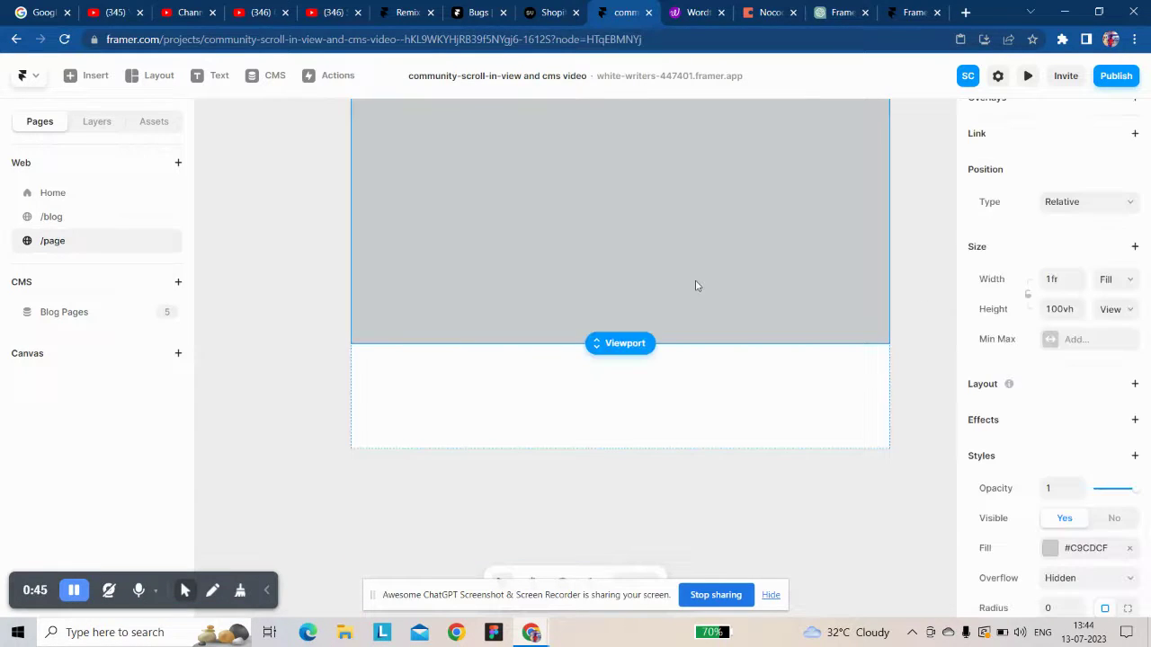
pyautogui.click(159, 77)
pyautogui.click(175, 115)
pyautogui.moveTo(455, 368); pyautogui.dragTo(813, 440)
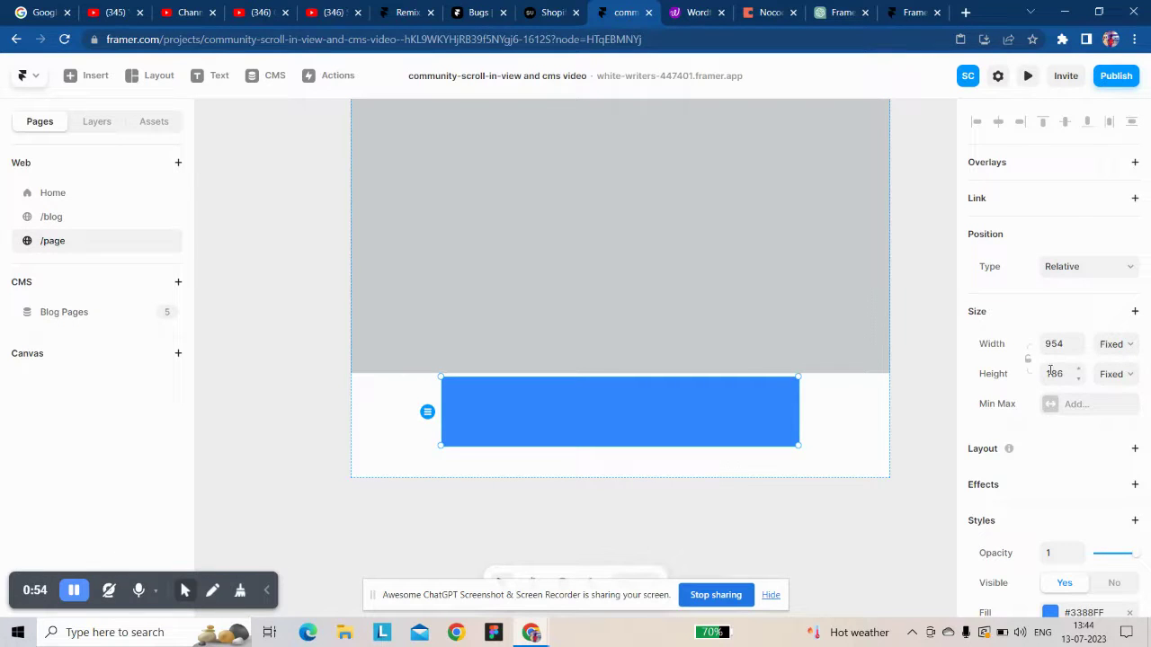
pyautogui.click(1113, 344)
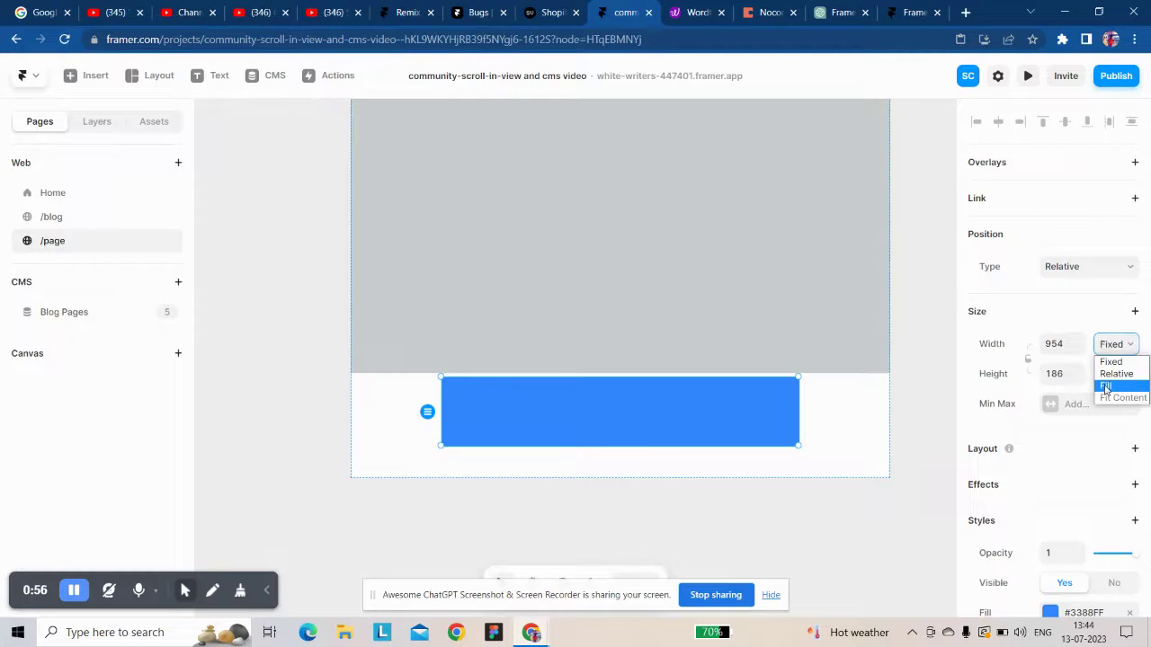
pyautogui.click(1111, 386)
# - Set the desktop breakpoint's height to Fit Content
pyautogui.scroll(2, 791, 314)
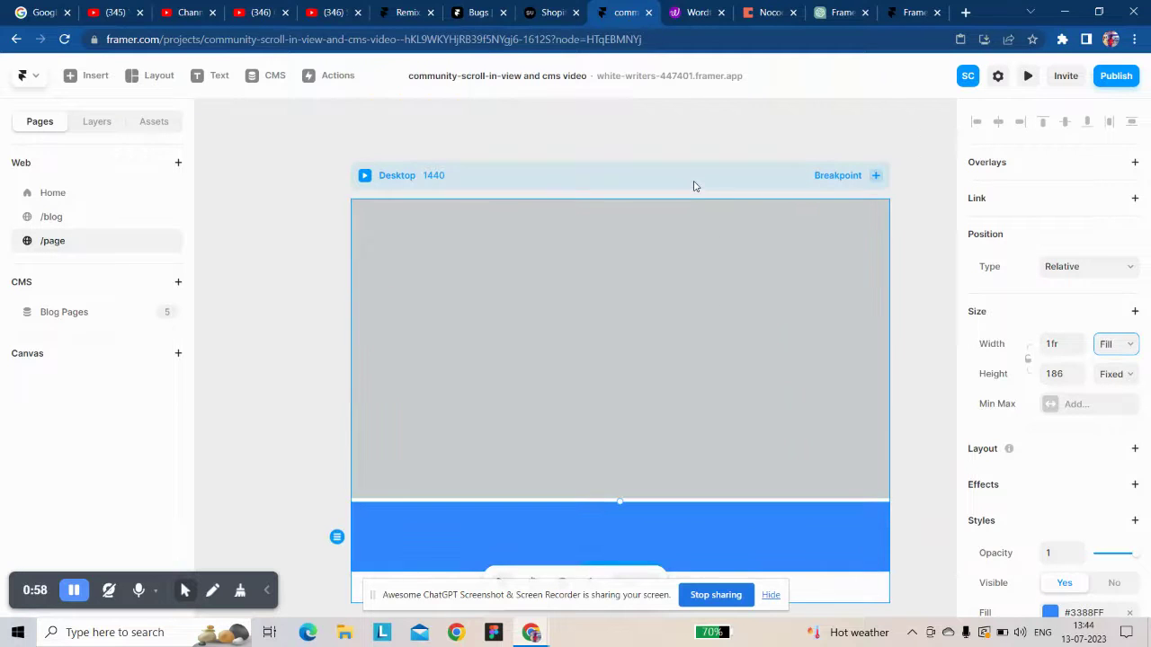
pyautogui.click(772, 202)
pyautogui.click(1108, 330)
pyautogui.click(1115, 379)
# - Set the gap of the desktop breakpoint's stack layout to 0
pyautogui.scroll(-2, 452, 295)
pyautogui.click(446, 337)
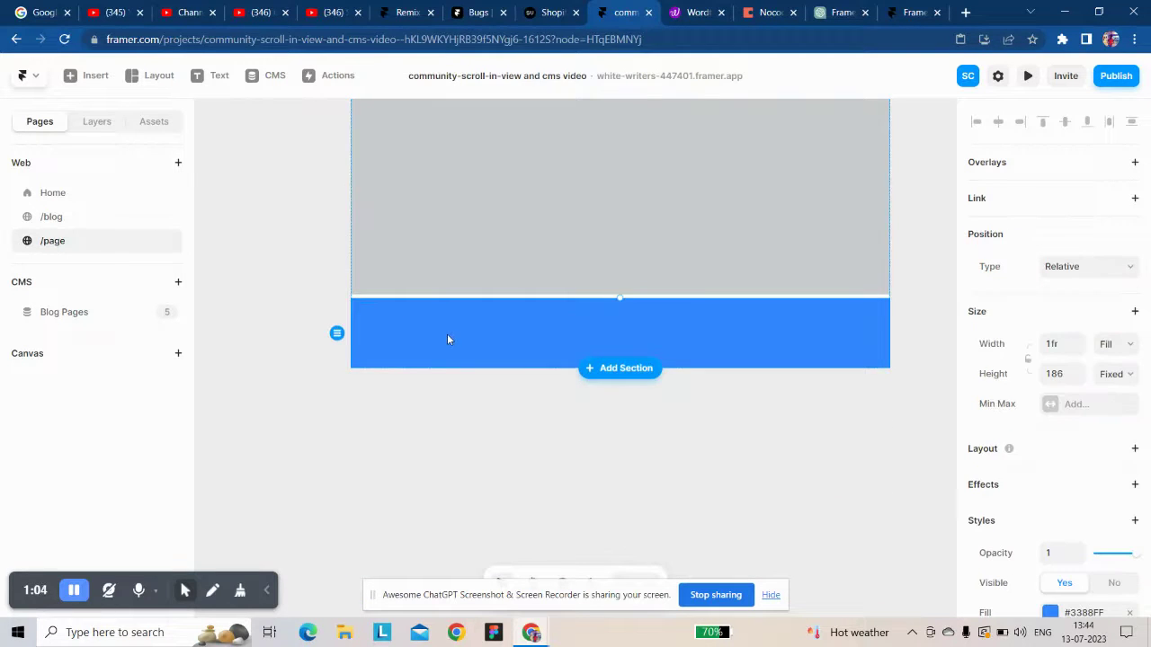
pyautogui.scroll(3, 503, 270)
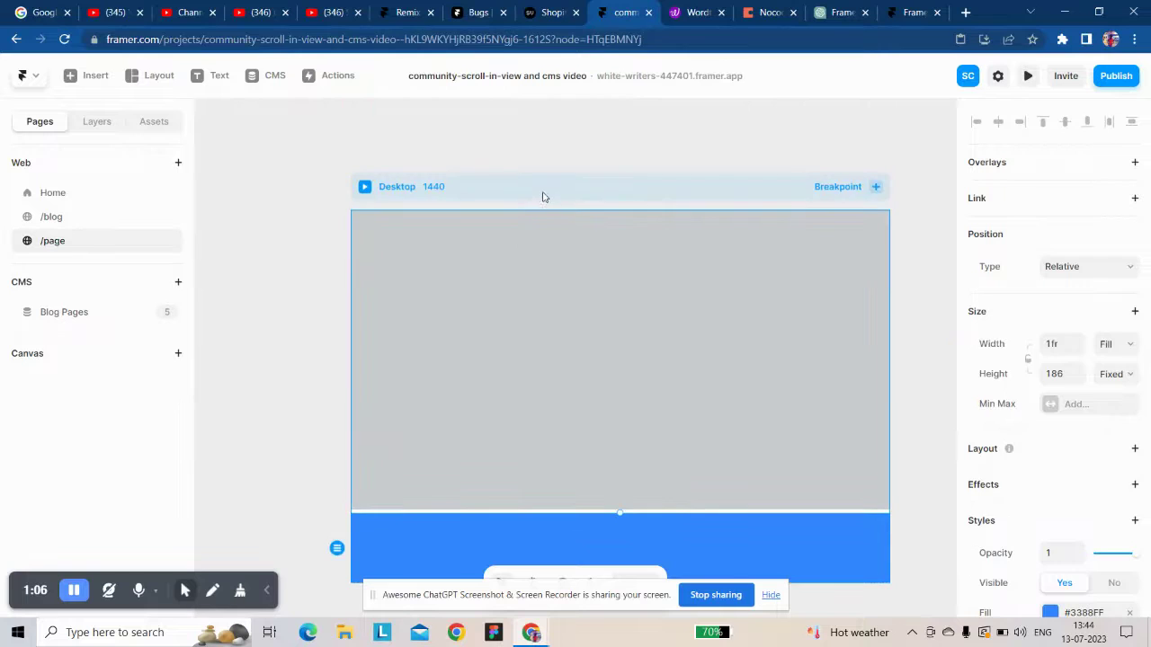
pyautogui.click(542, 195)
pyautogui.scroll(-2, 1059, 500)
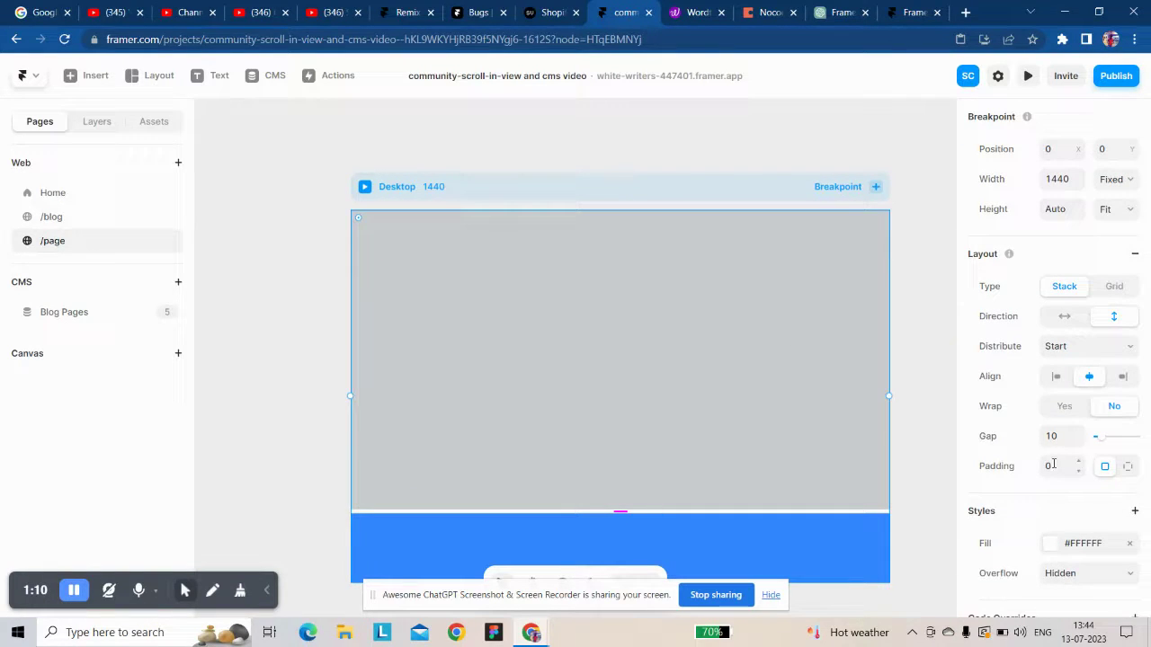
pyautogui.scroll(1, 1089, 575)
pyautogui.click(1059, 447)
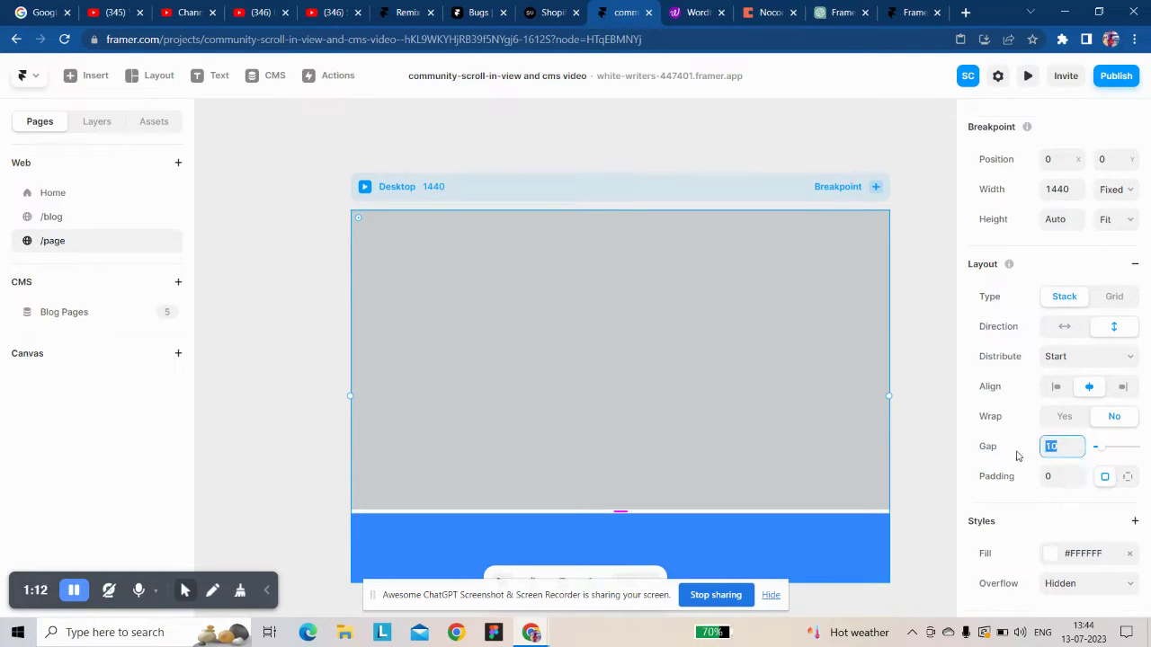
# - Change the solid fill of the blue frame below the grey one to light blue #C7DCFA
pyautogui.scroll(-3, 693, 378)
pyautogui.click(634, 341)
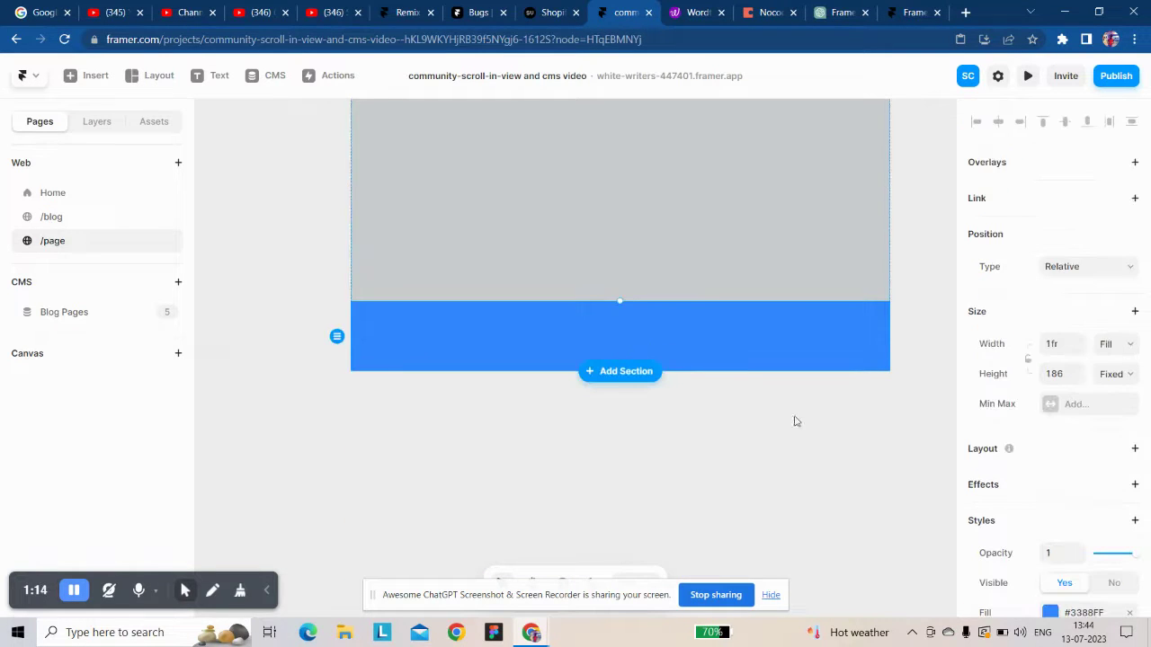
pyautogui.scroll(-4, 1029, 553)
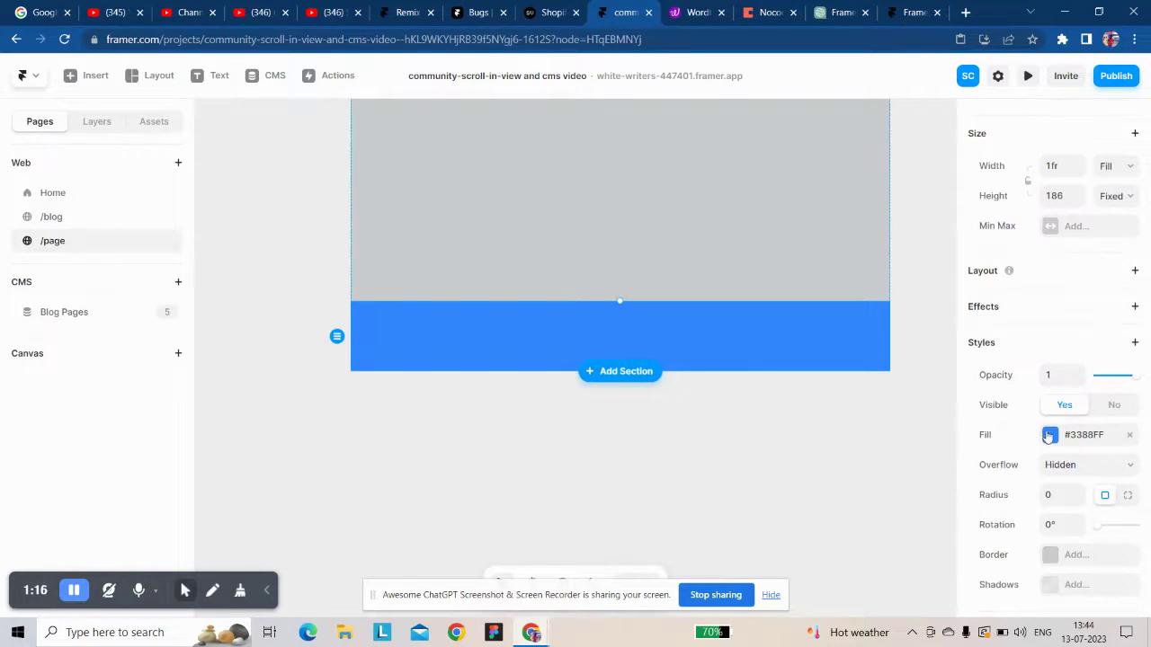
pyautogui.click(1049, 435)
pyautogui.moveTo(762, 393); pyautogui.dragTo(795, 378)
pyautogui.click(929, 329)
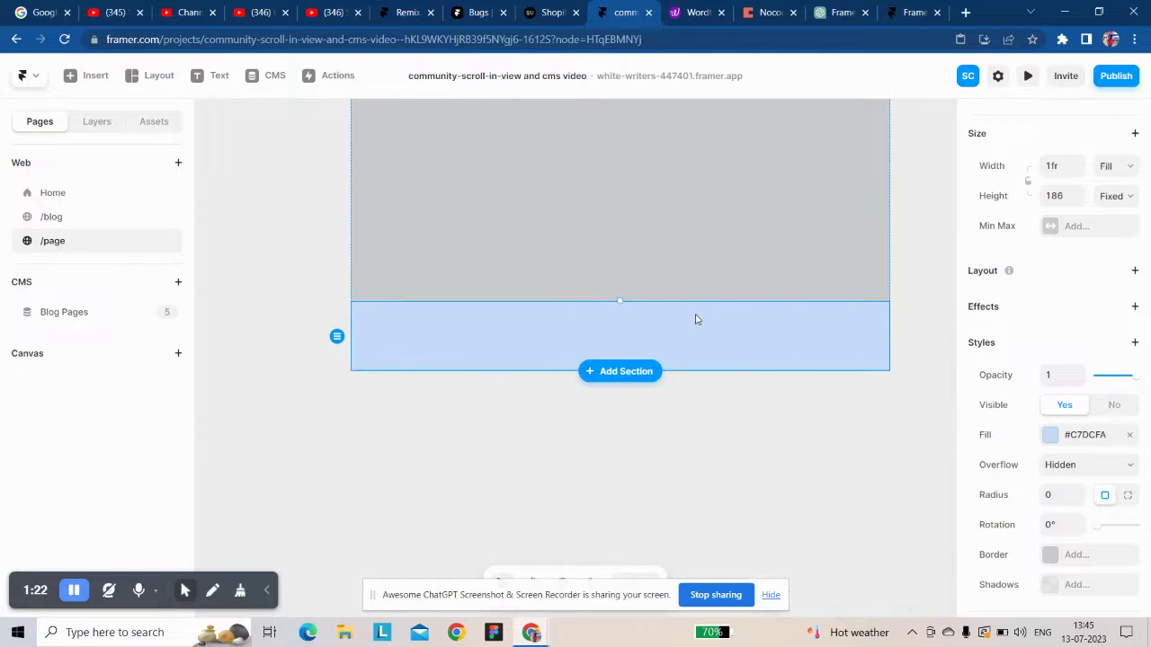
# - Set the light blue frame's fixed height to 1500
pyautogui.scroll(2, 696, 318)
pyautogui.click(651, 156)
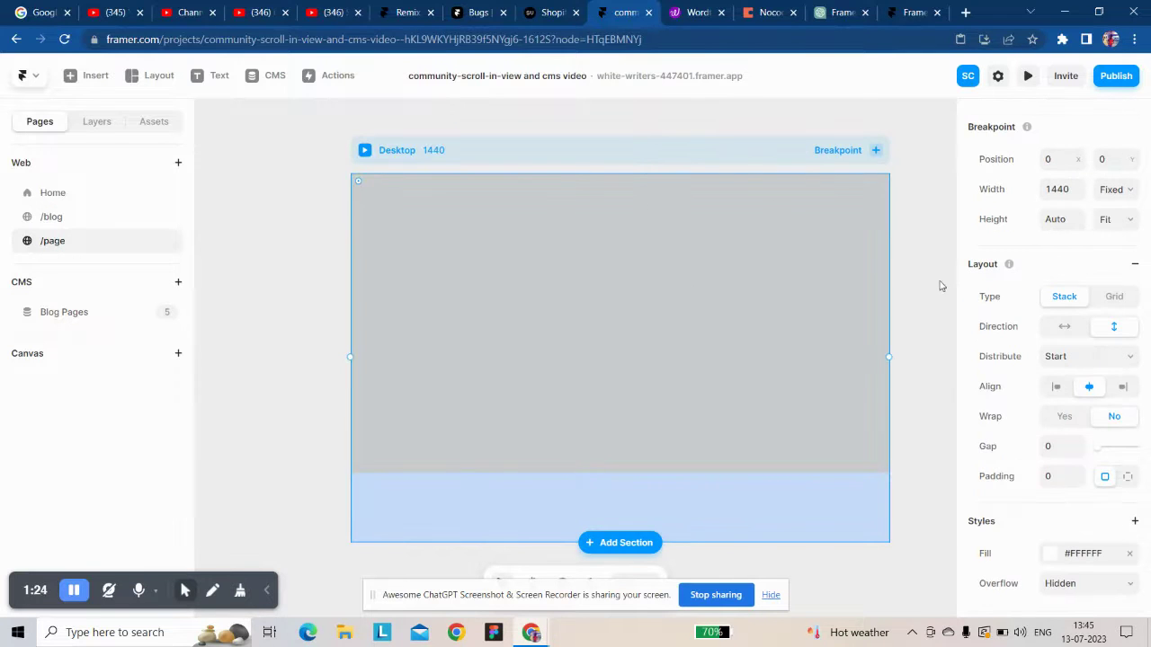
pyautogui.scroll(-2, 699, 357)
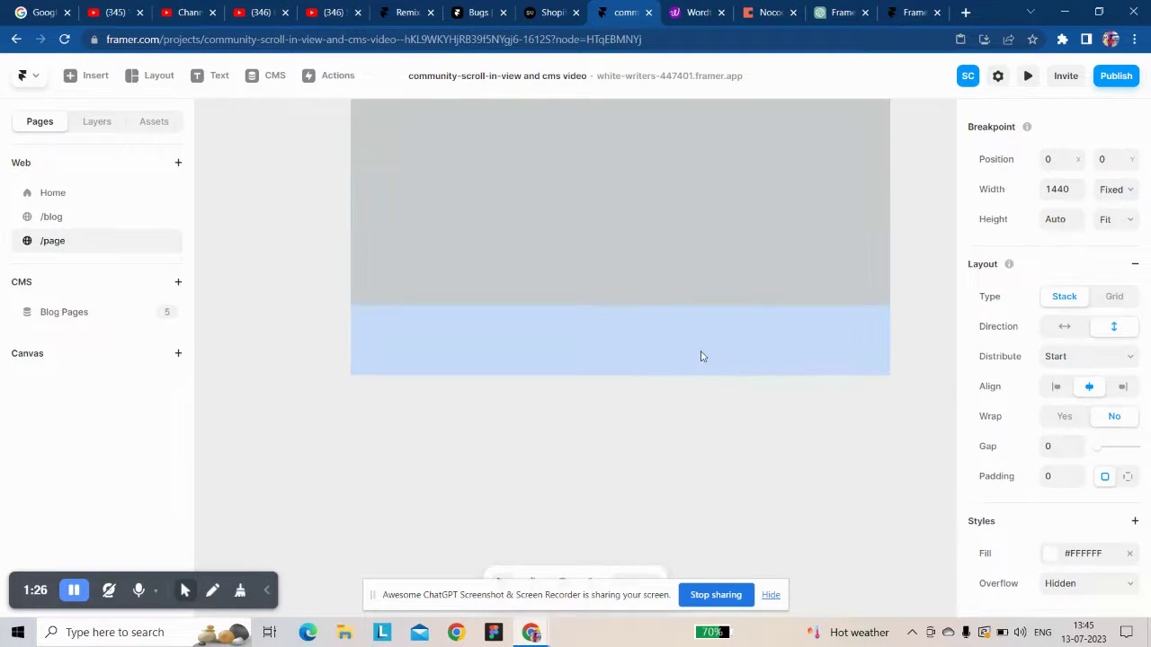
pyautogui.click(725, 331)
pyautogui.click(1055, 195)
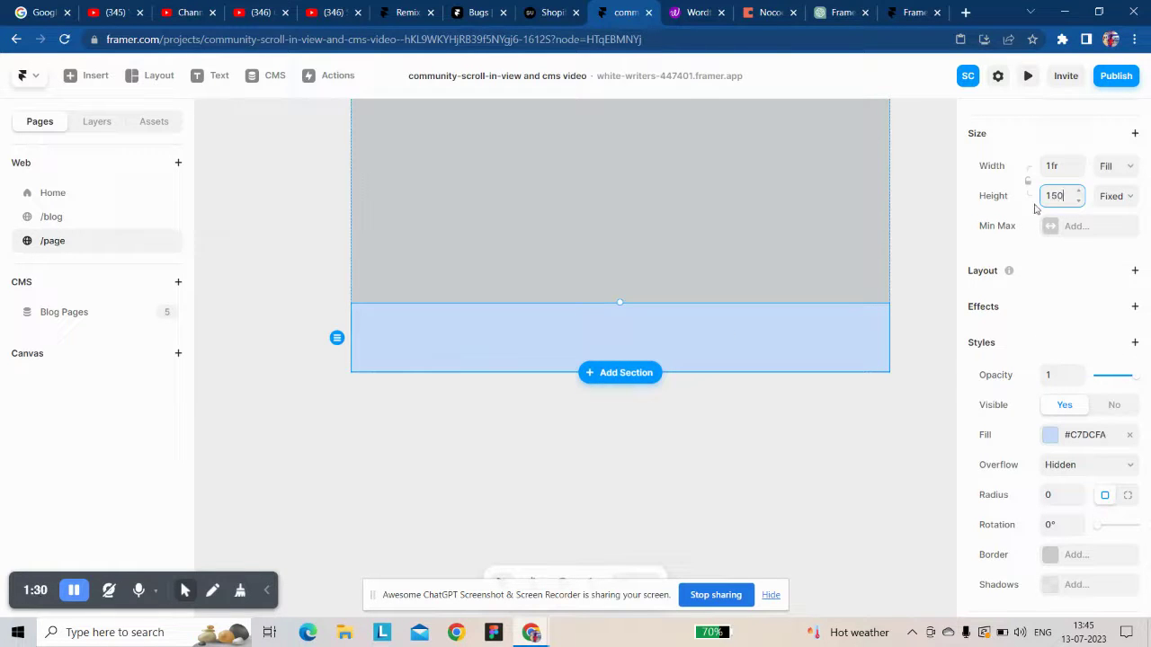
pyautogui.press('Return')
# - Draw a frame about 1230 by 668 inside the upper part of the light blue frame
pyautogui.scroll(-1, 473, 278)
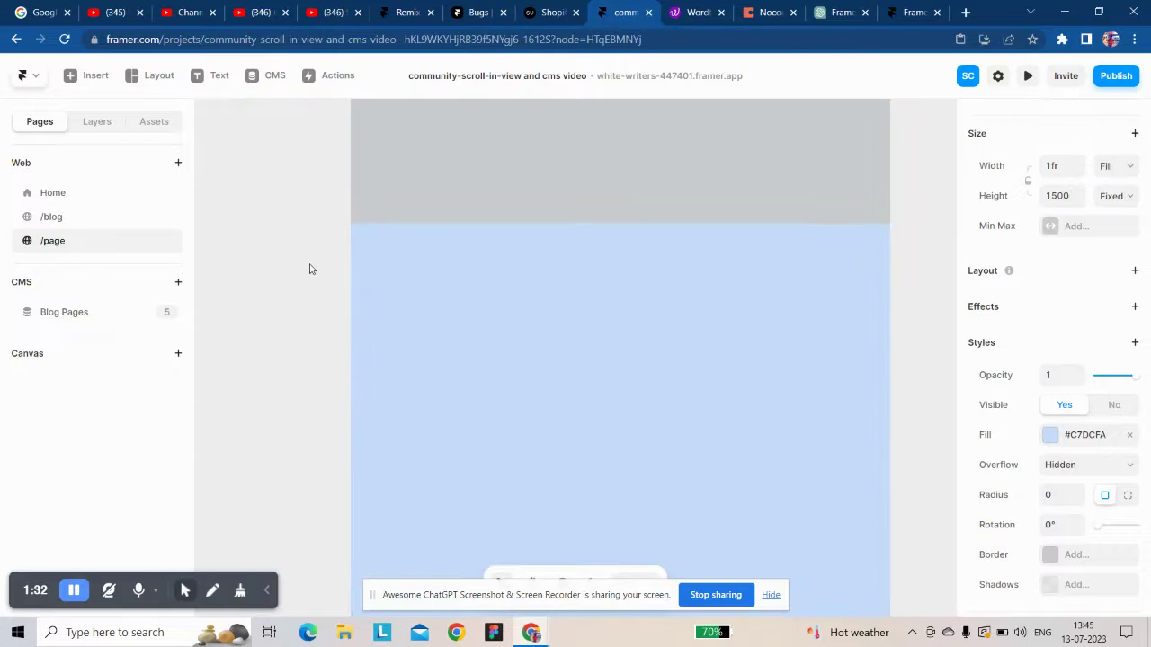
pyautogui.click(313, 264)
pyautogui.click(136, 77)
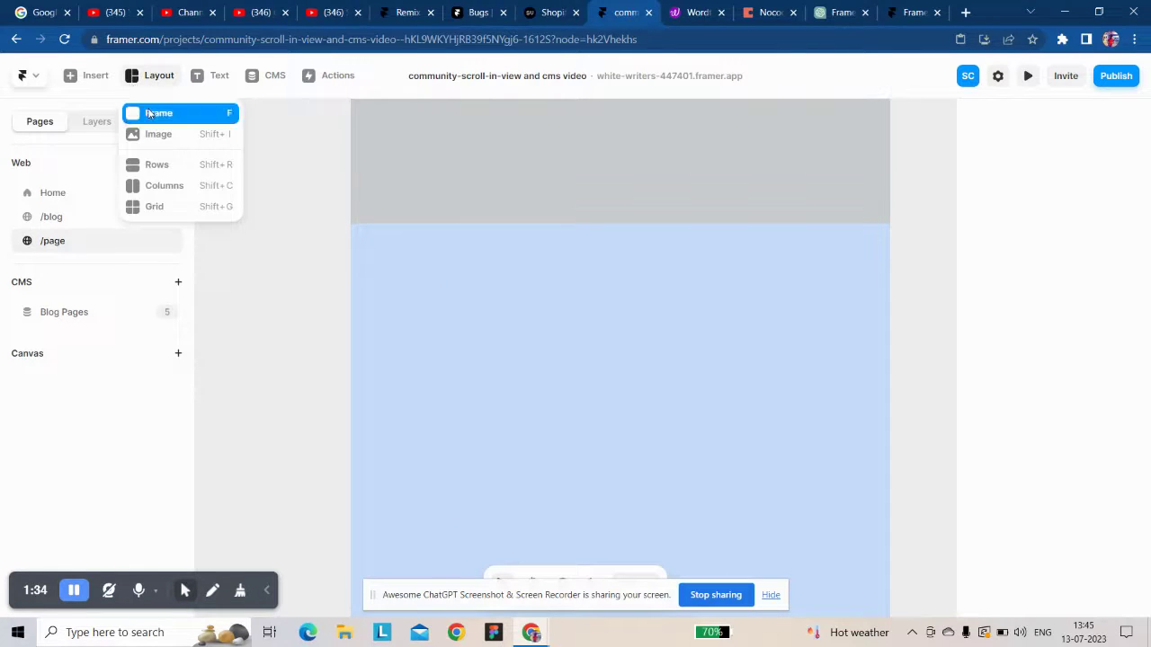
pyautogui.click(158, 114)
pyautogui.moveTo(399, 267)
pyautogui.mouseDown()
pyautogui.moveTo(862, 446)
pyautogui.moveTo(859, 514)
pyautogui.mouseUp()
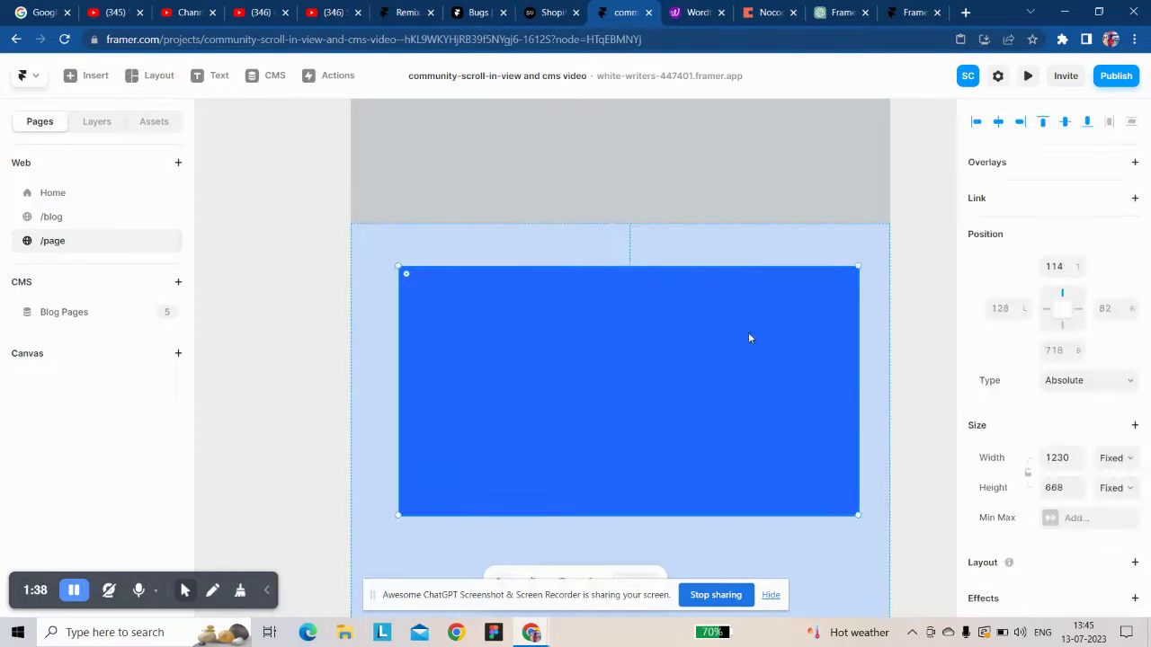
# - Add a vertical, centred stack layout to the light blue frame holding the inner blue frame
pyautogui.click(776, 249)
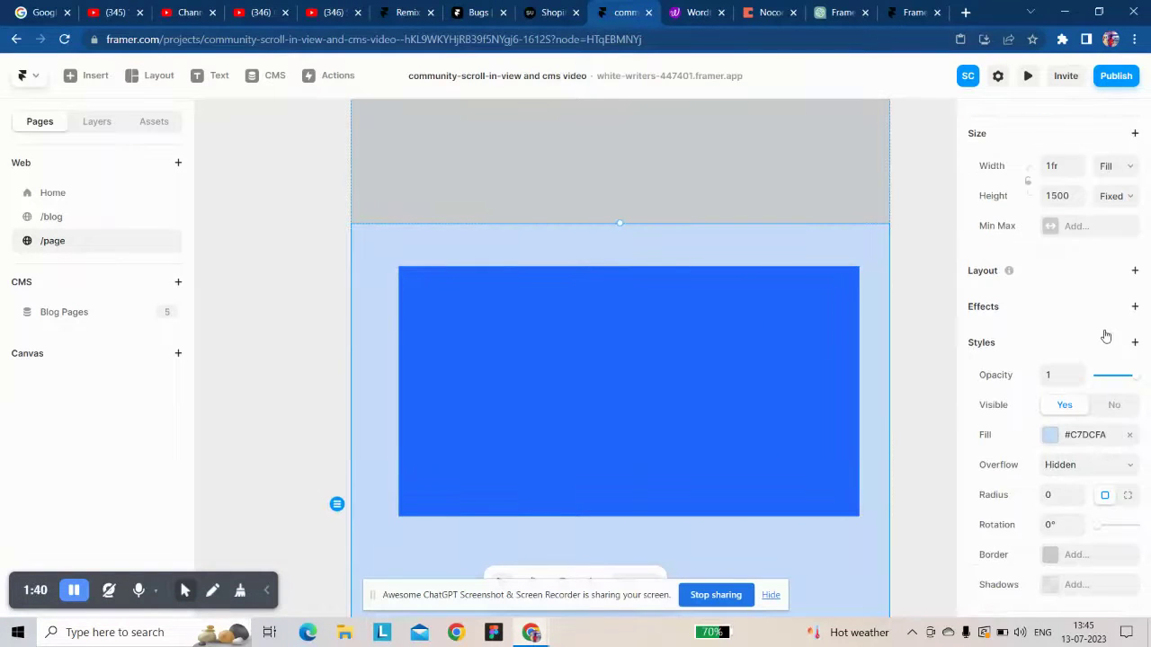
pyautogui.click(1134, 271)
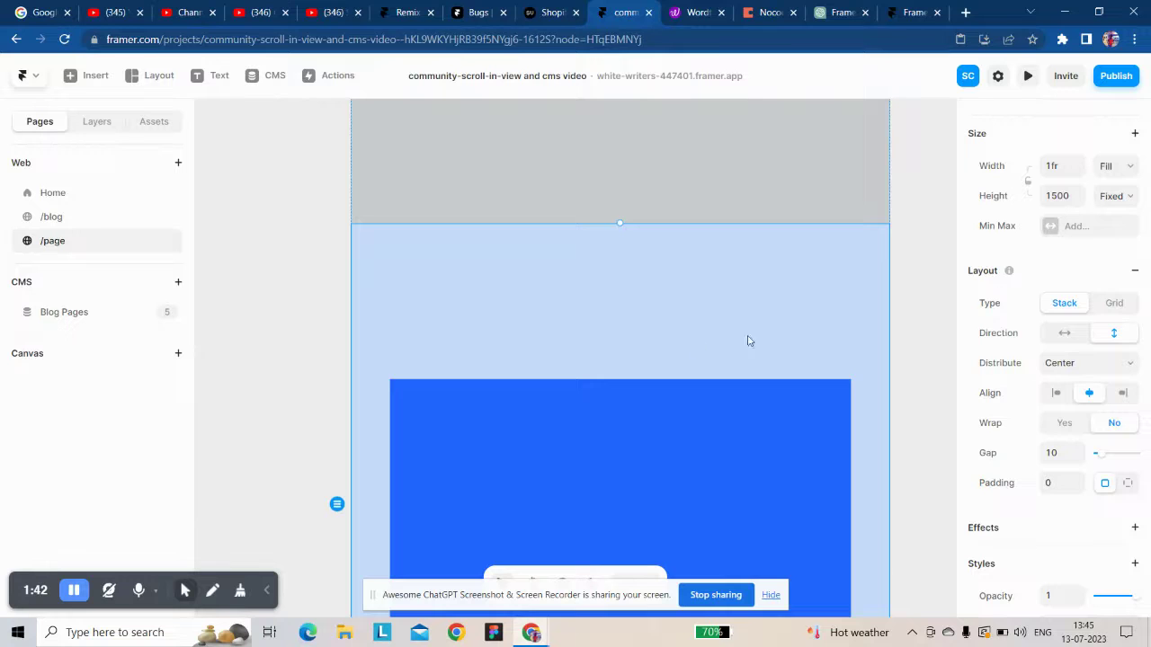
pyautogui.scroll(-1, 617, 319)
pyautogui.click(612, 362)
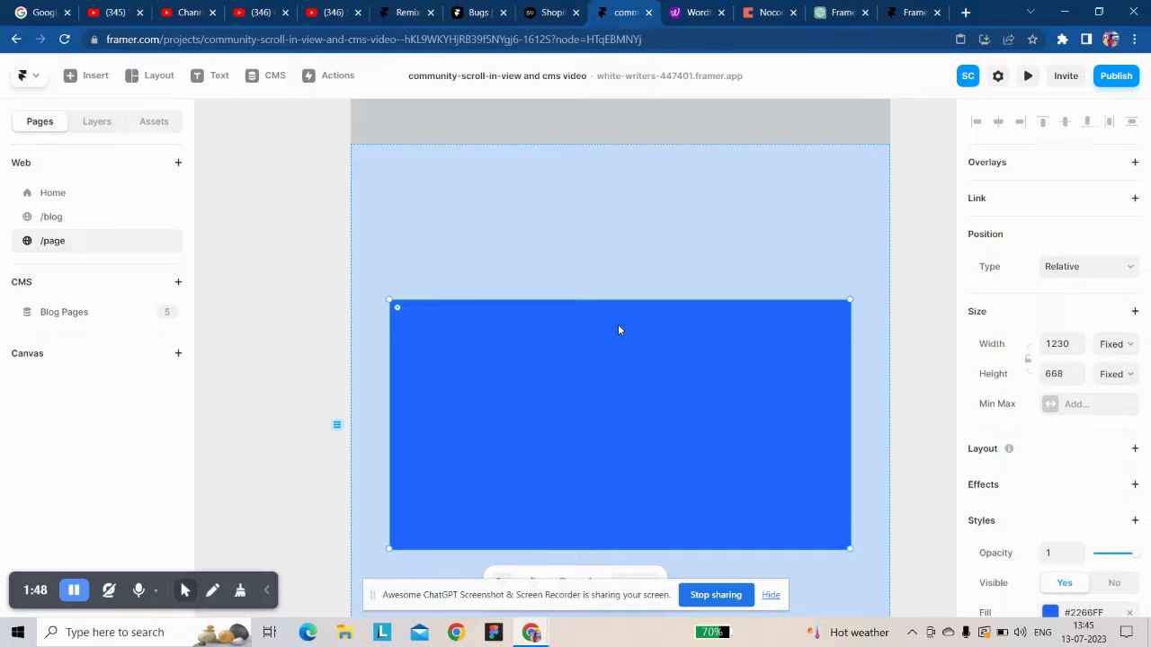
# - Set the light blue frame's height to Fit Content
pyautogui.click(599, 243)
pyautogui.scroll(1, 1050, 326)
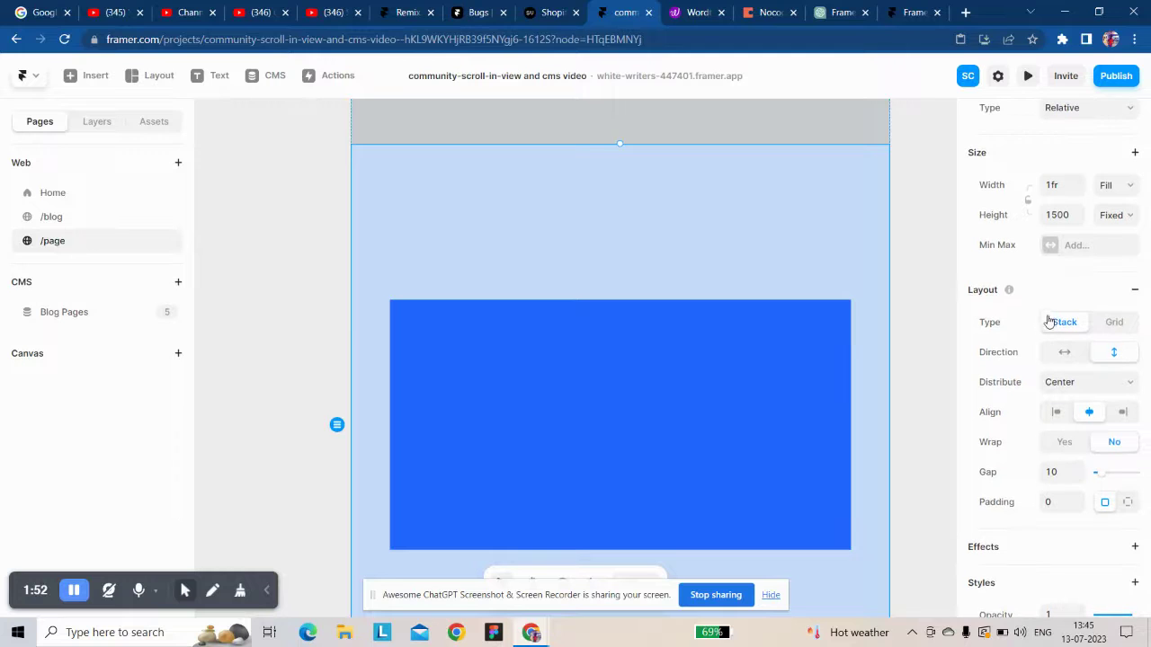
pyautogui.click(1111, 216)
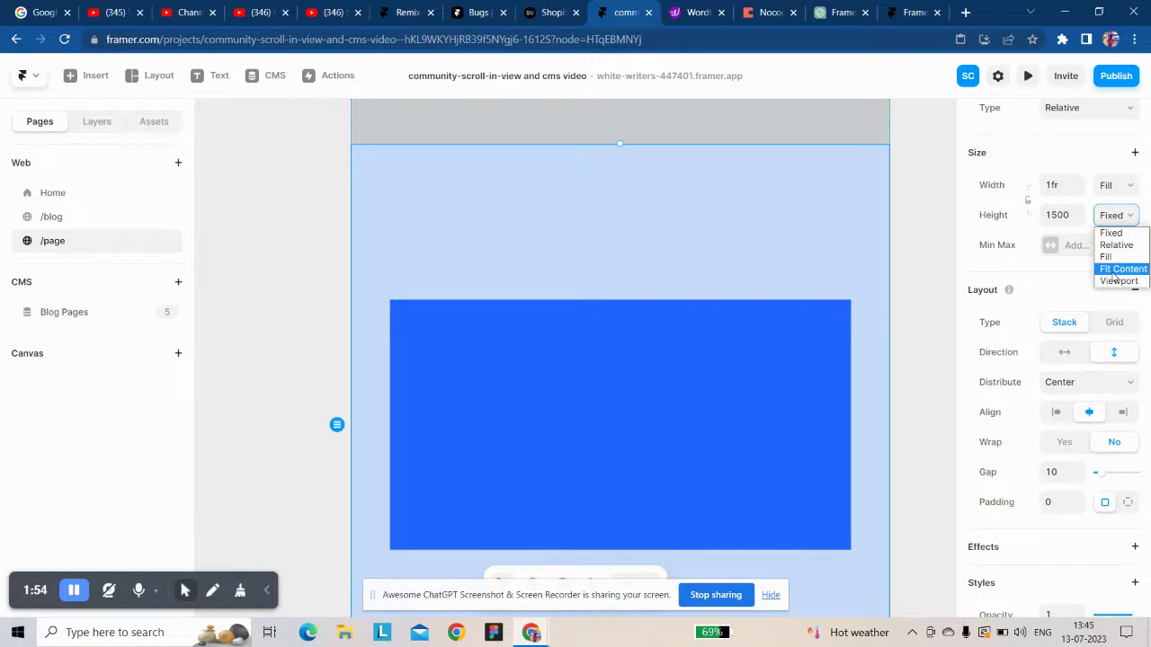
pyautogui.click(1119, 258)
# - Set the inner blue frame's width to Fill and add a fixed max width of 1280
pyautogui.click(521, 241)
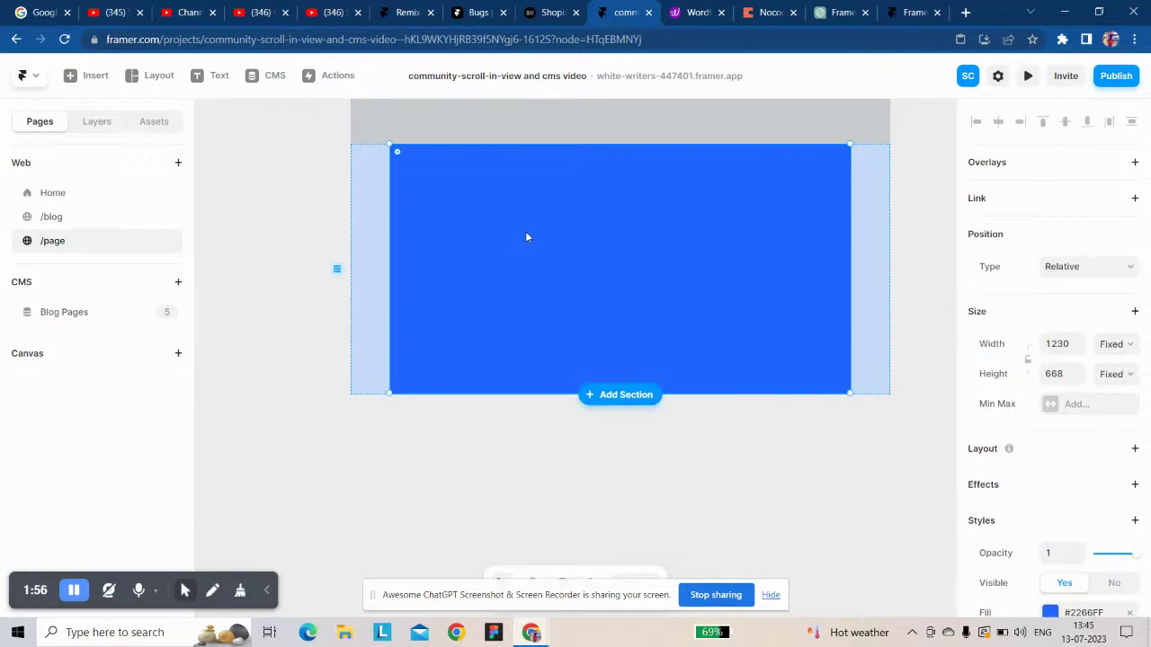
pyautogui.click(1122, 344)
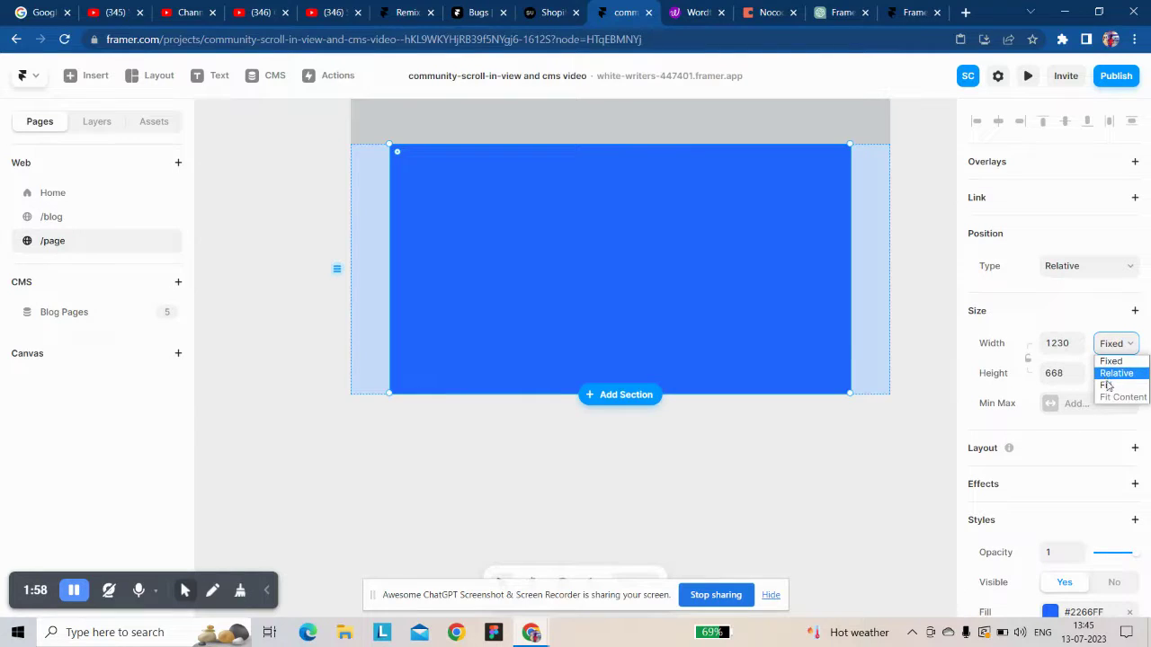
pyautogui.click(1108, 385)
pyautogui.click(1132, 308)
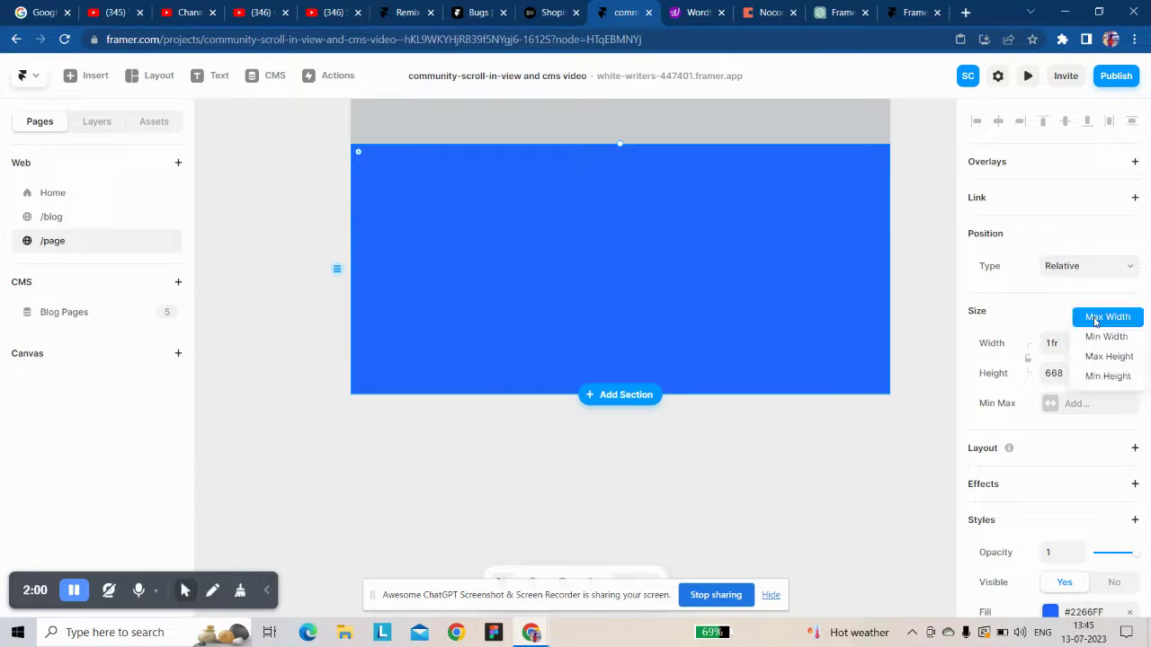
pyautogui.click(1107, 318)
pyautogui.click(1112, 404)
pyautogui.click(1113, 435)
pyautogui.click(1064, 406)
pyautogui.write('1280')
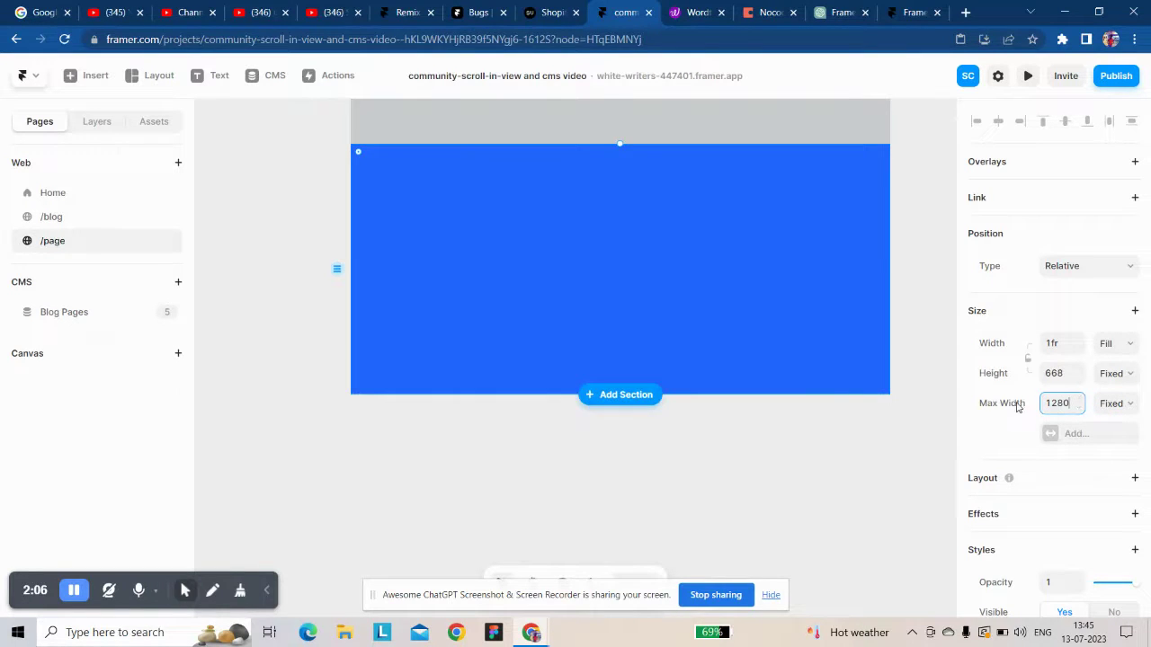
pyautogui.press('Return')
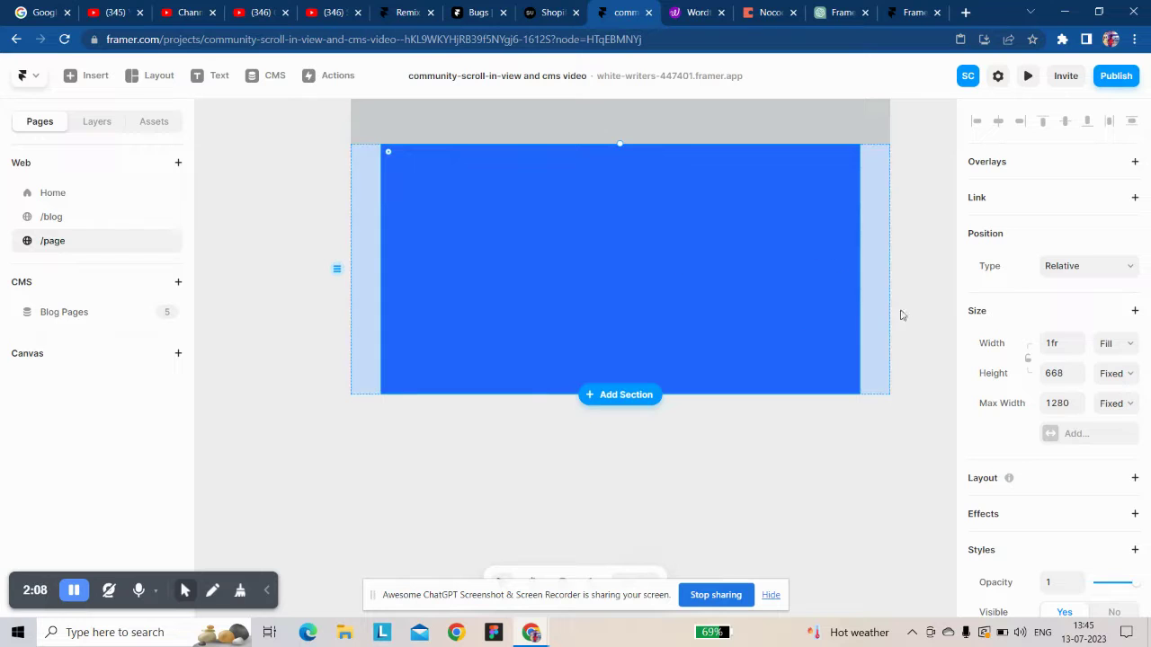
# - Draw a frame about 1000 by 242 inside the blue frame and add a stack layout to the blue frame
pyautogui.click(160, 78)
pyautogui.click(176, 123)
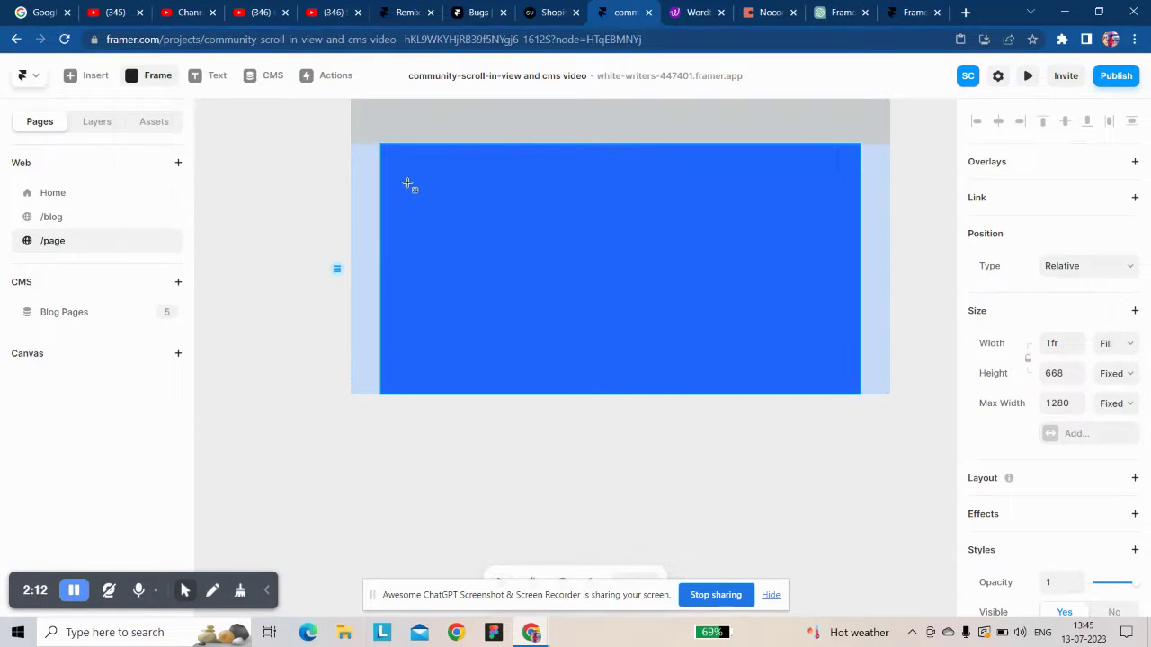
pyautogui.moveTo(421, 190)
pyautogui.mouseDown()
pyautogui.moveTo(693, 276)
pyautogui.moveTo(791, 267)
pyautogui.moveTo(780, 264)
pyautogui.mouseUp()
pyautogui.click(672, 238)
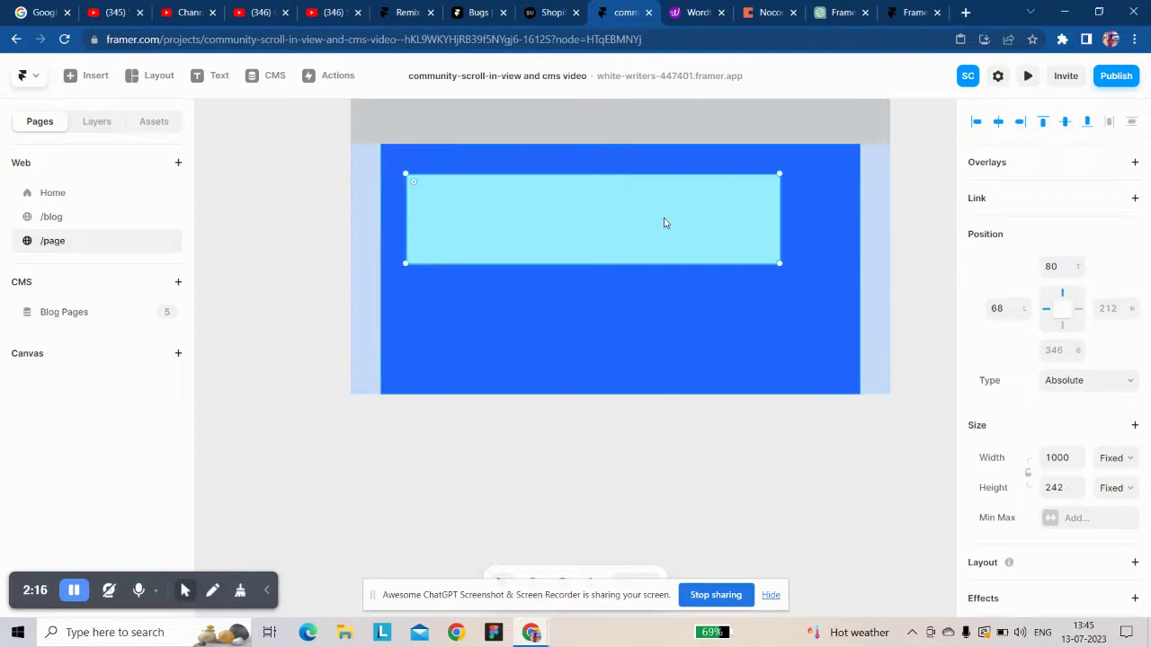
pyautogui.click(753, 315)
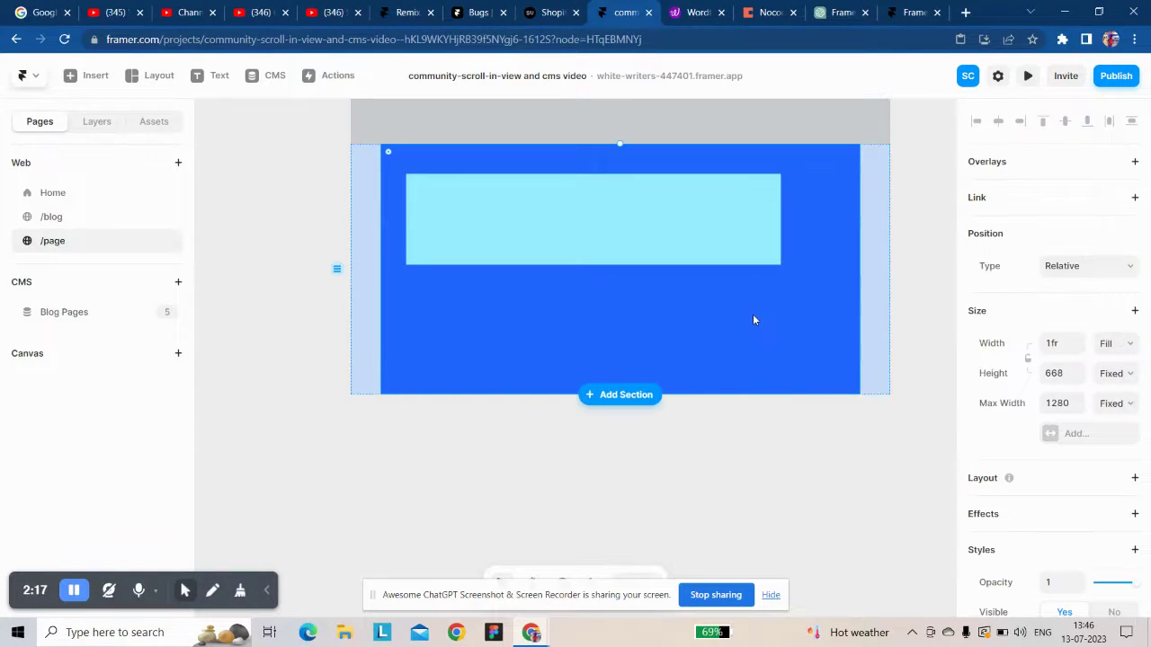
pyautogui.click(1136, 480)
# - Set the cyan frame's width to Fill and its fixed height to 300
pyautogui.click(648, 262)
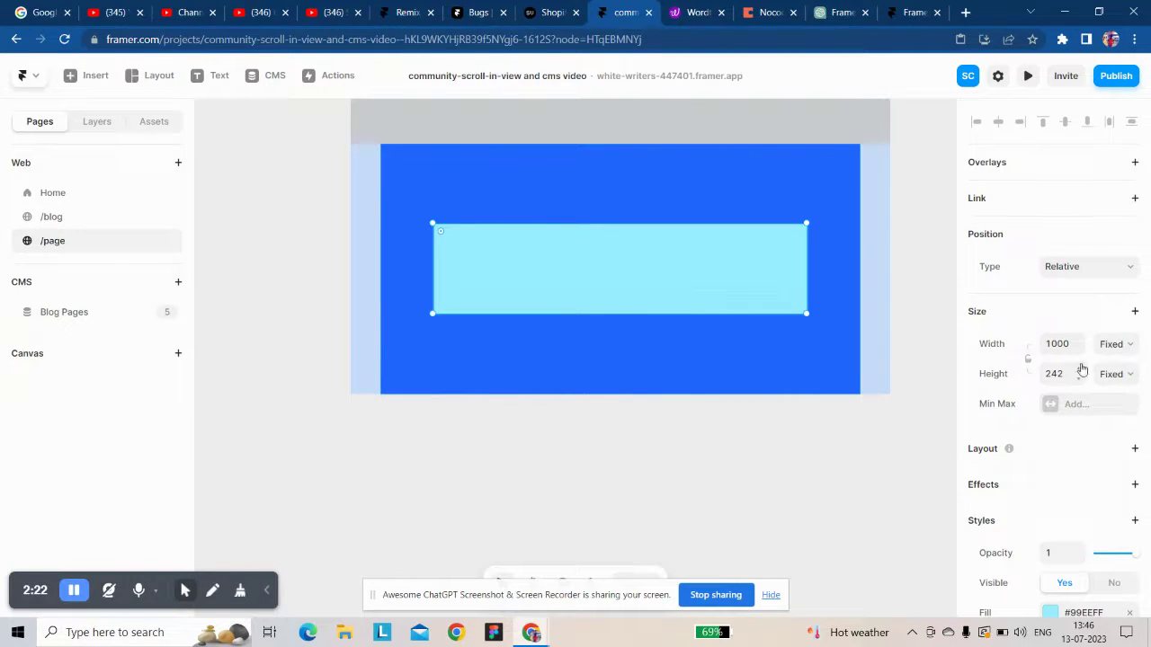
pyautogui.click(1114, 345)
pyautogui.click(1110, 386)
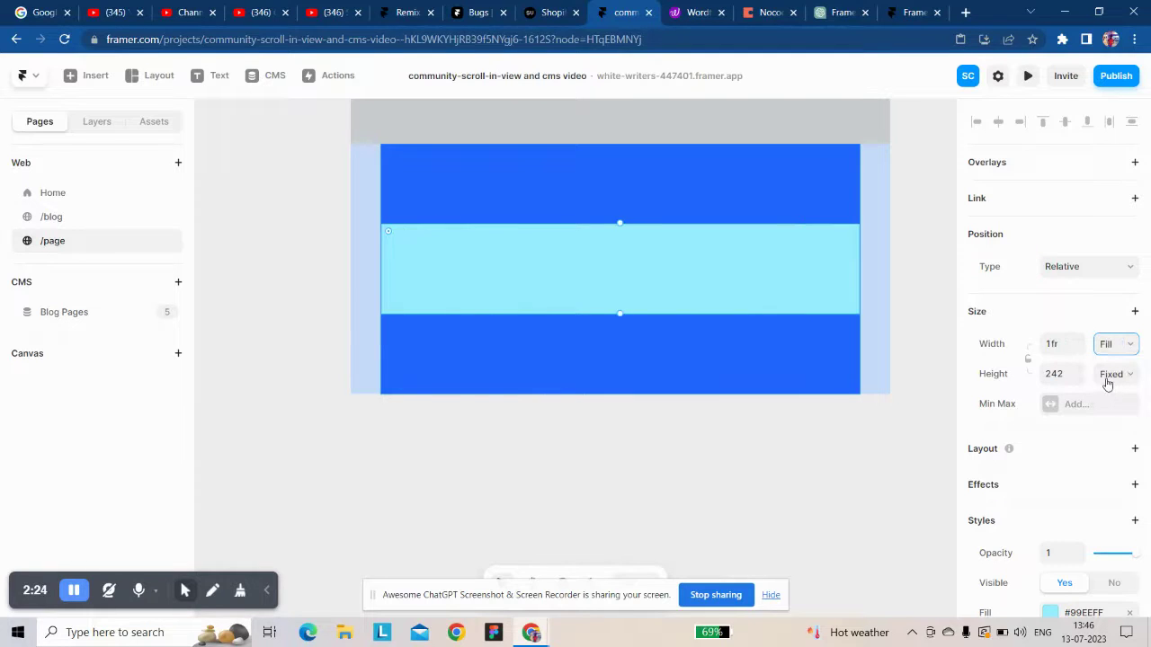
pyautogui.click(1045, 374)
pyautogui.hotkey('ctrl', 'a')
pyautogui.write('3')
pyautogui.press('Return')
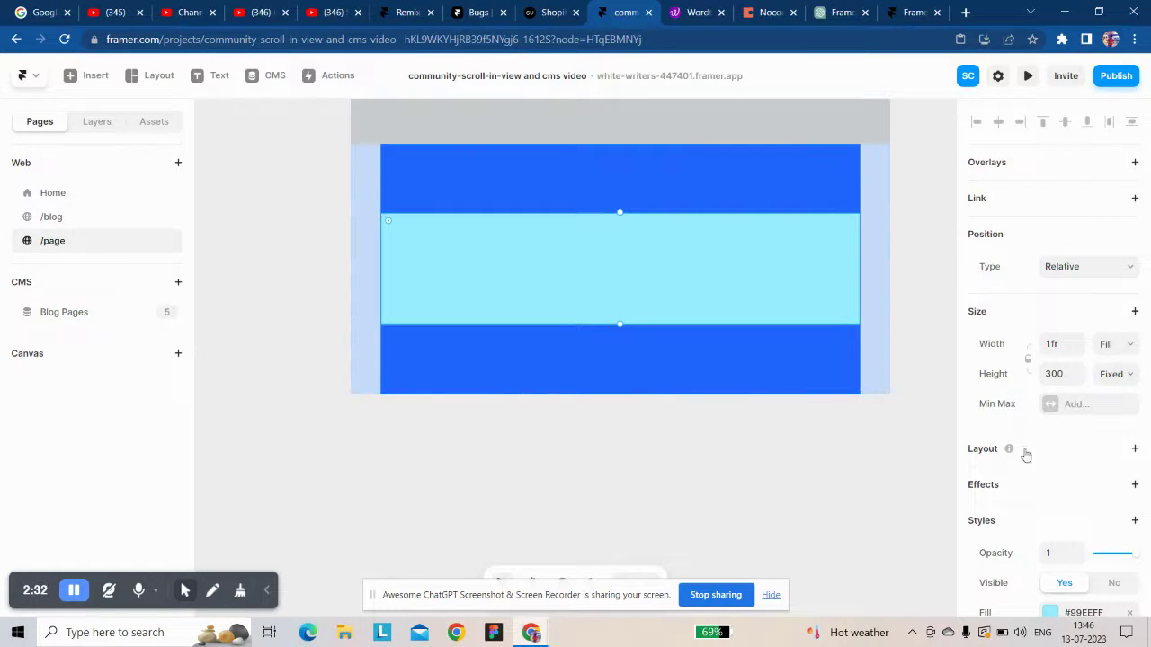
# - Recolour the cyan frame to #FFF0F0 and the outer section to white, with the blue container shrunk to its content
pyautogui.scroll(-1, 1022, 413)
pyautogui.click(1050, 540)
pyautogui.write('fff')
pyautogui.press('Return')
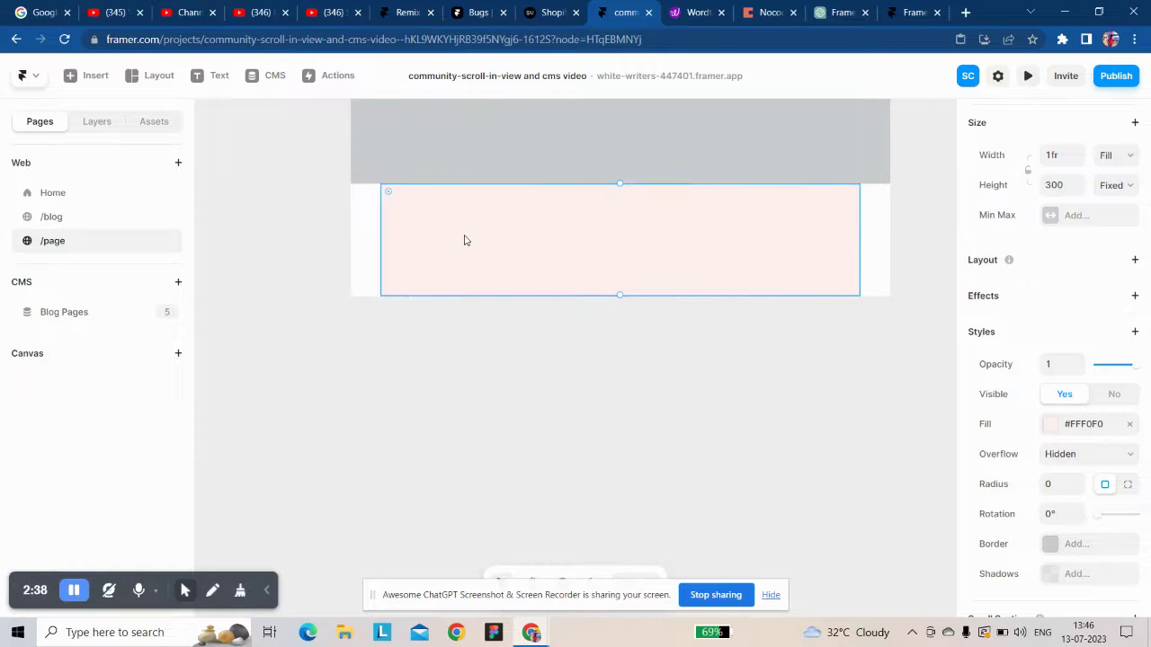
# - Add the text "Section -1" to the pink frame and enlarge it to about size 55
pyautogui.click(197, 79)
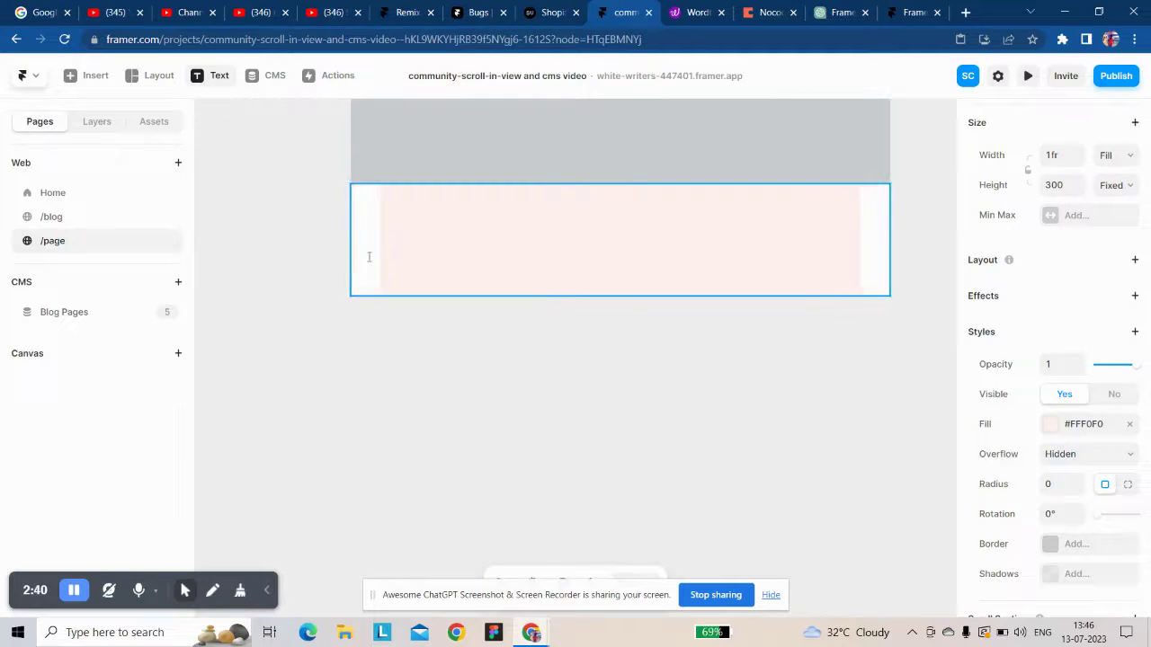
pyautogui.click(430, 241)
pyautogui.press('capslock')
pyautogui.write('s')
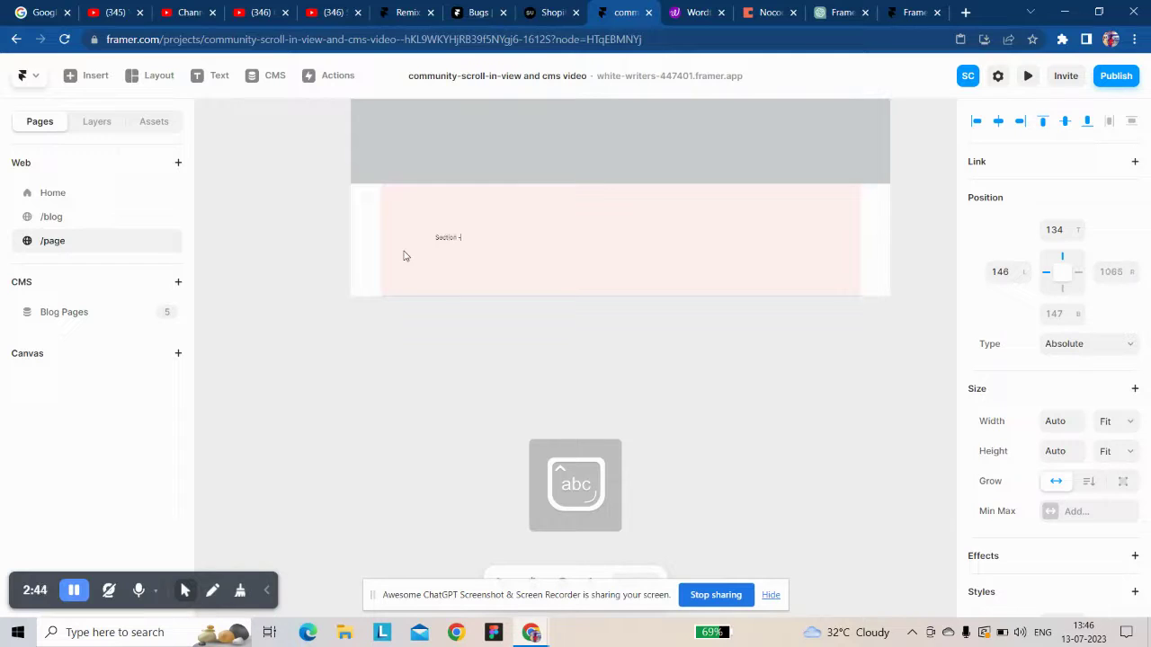
pyautogui.press('Escape')
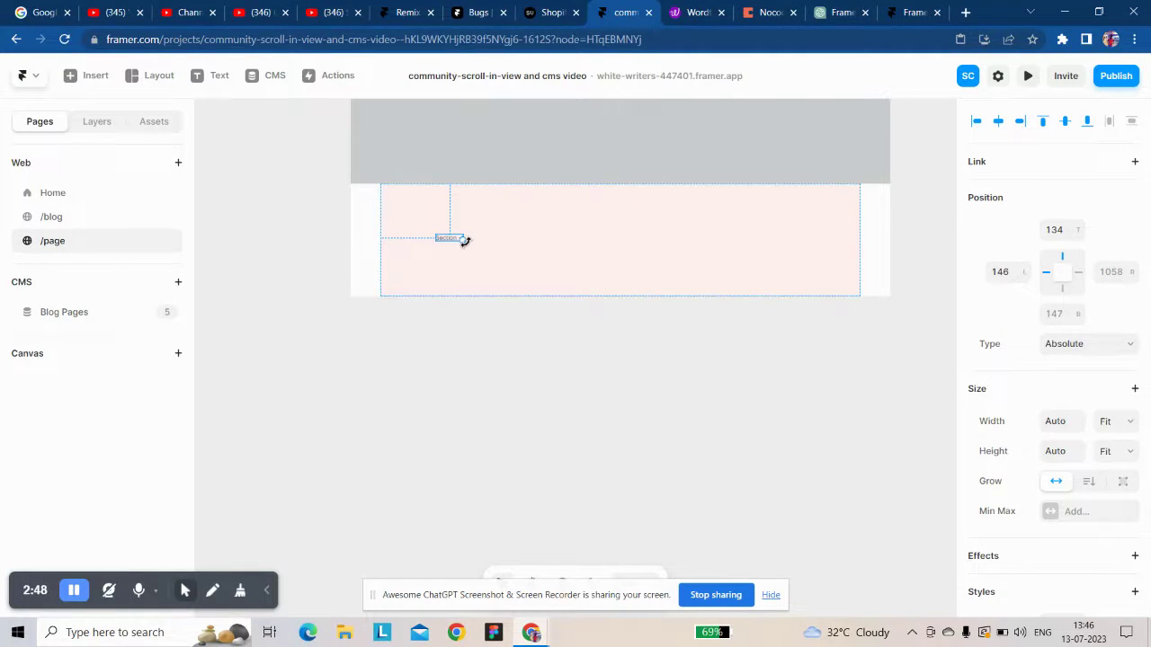
pyautogui.moveTo(461, 241); pyautogui.dragTo(532, 262)
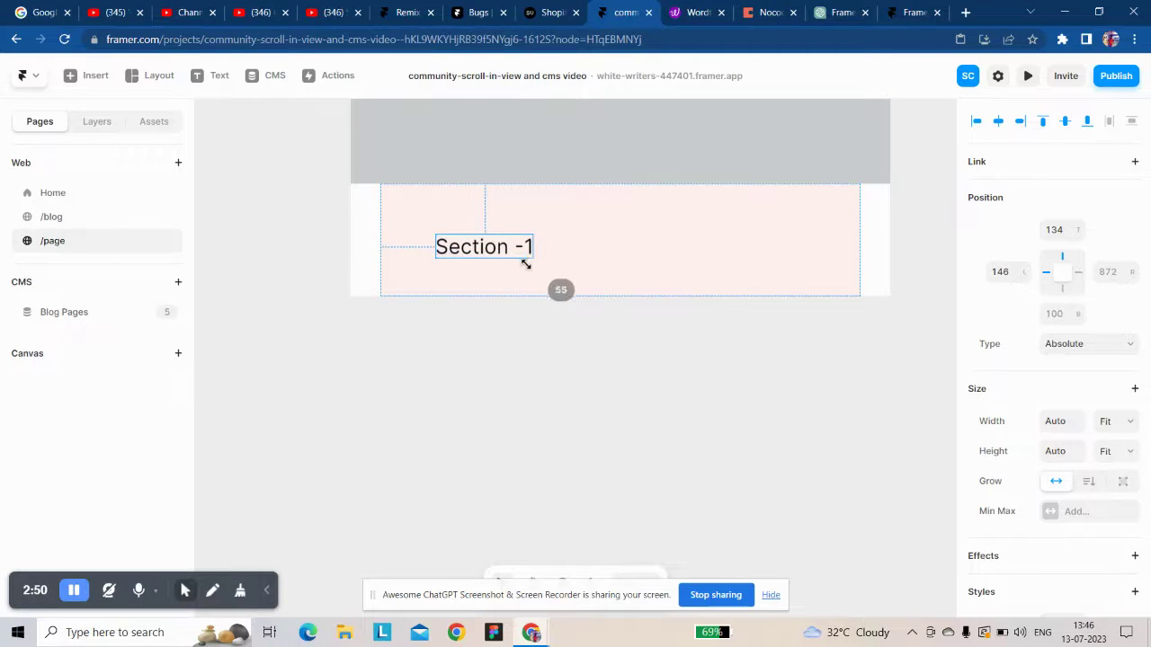
# - Add a horizontal, centred stack layout to the pink frame holding the "Section -1" text
pyautogui.click(667, 244)
pyautogui.click(1132, 261)
pyautogui.press('Return')
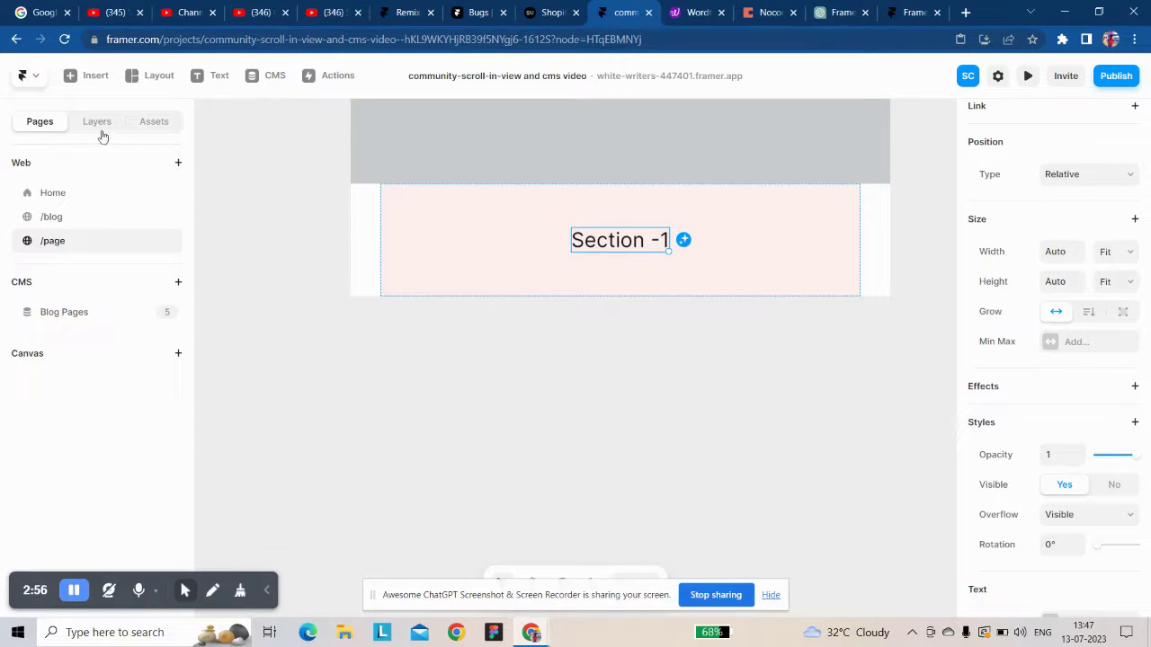
# - Copy the Lorem Ipsum paragraph from Variant 1 of the Section 1 component on the Home page
pyautogui.click(67, 193)
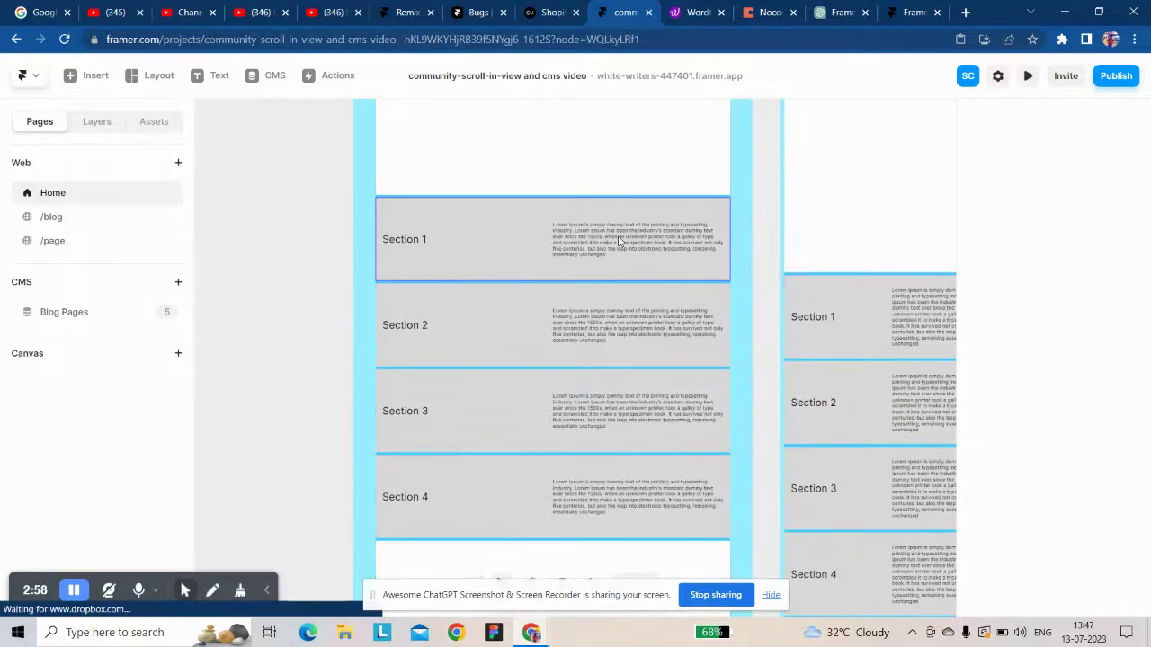
pyautogui.doubleClick(619, 240)
pyautogui.click(685, 395)
pyautogui.rightClick(689, 394)
pyautogui.moveTo(710, 385)
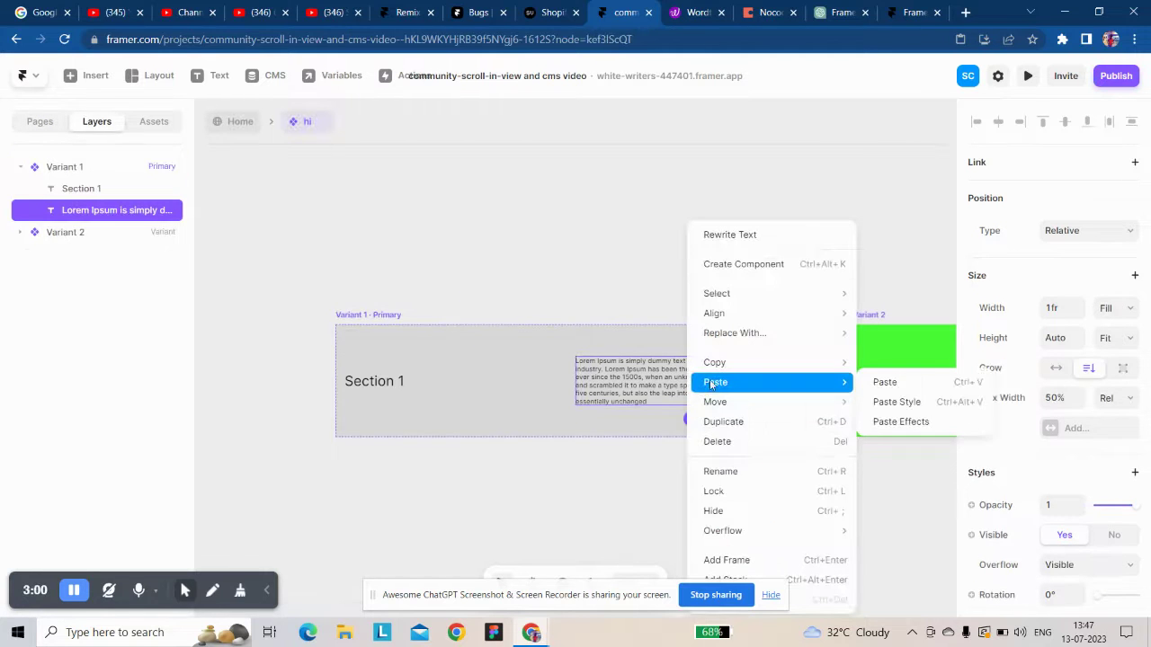
pyautogui.moveTo(715, 362)
pyautogui.click(908, 367)
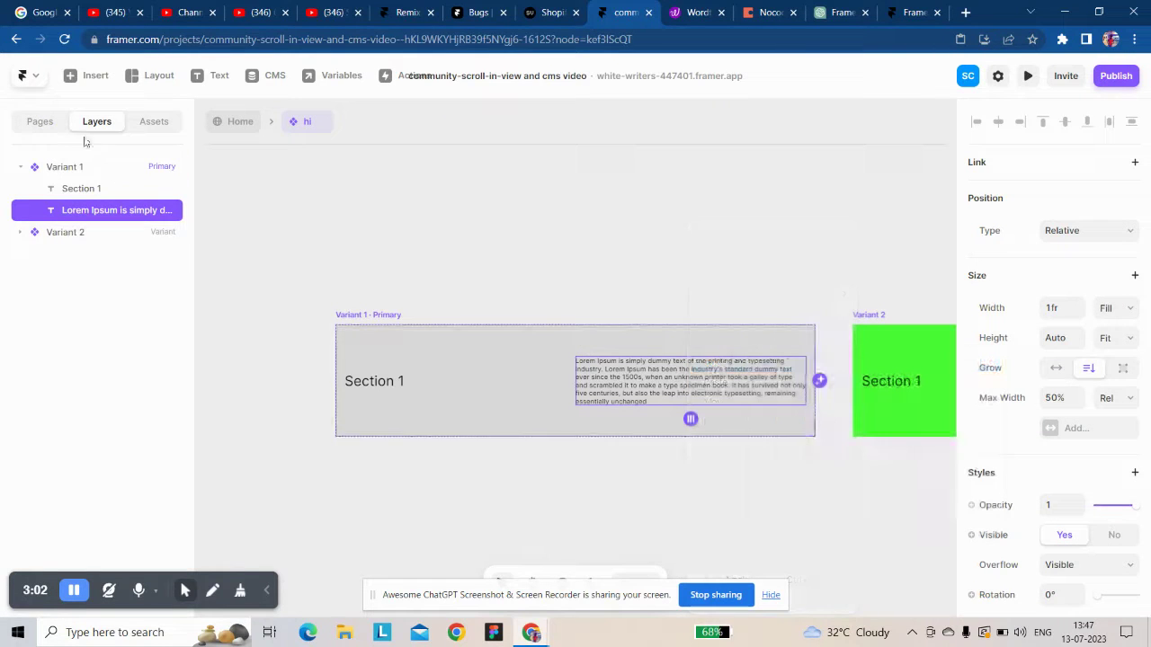
# - Paste the copied Lorem Ipsum paragraph into the pink frame on /page
pyautogui.click(38, 120)
pyautogui.click(98, 243)
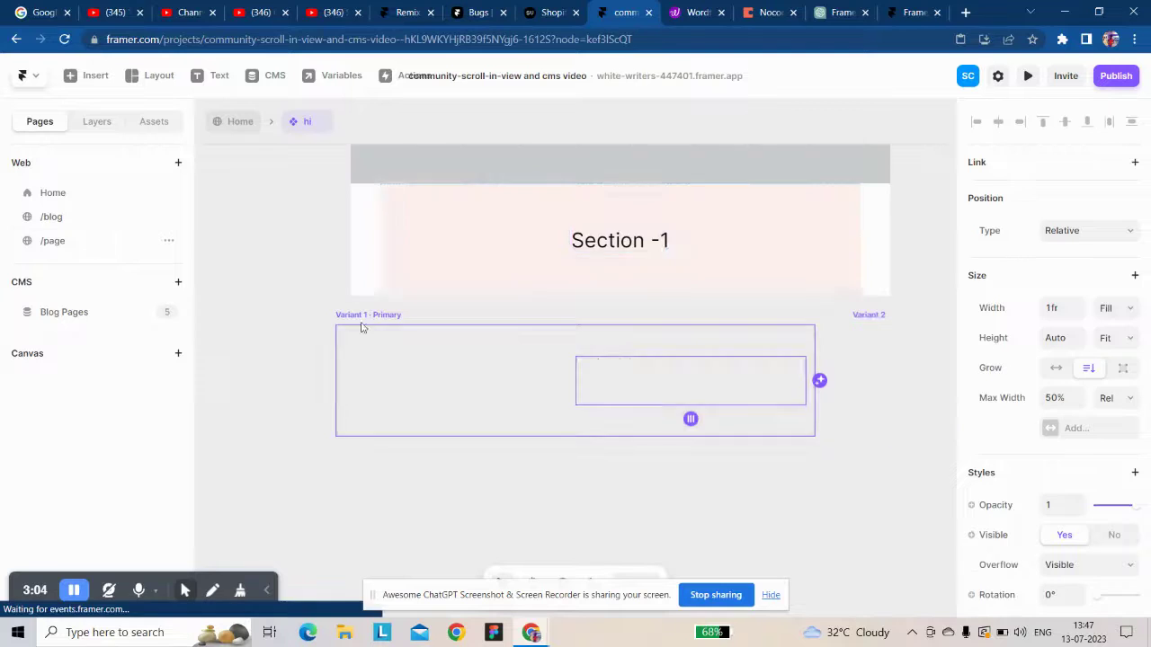
pyautogui.click(602, 281)
pyautogui.rightClick(602, 280)
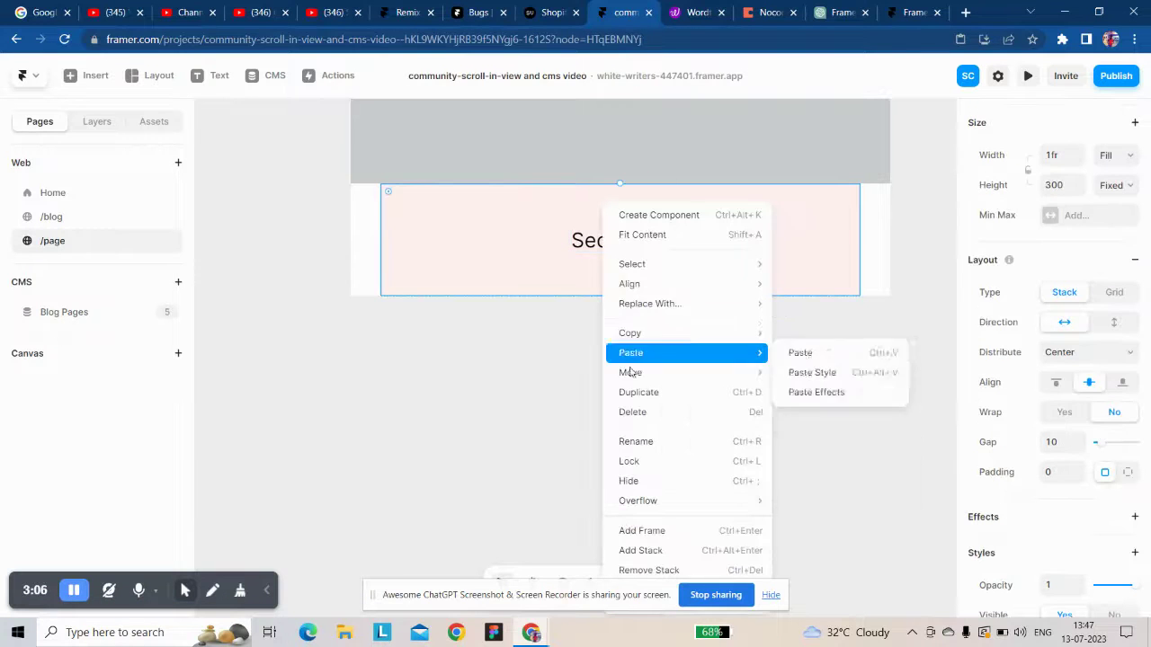
pyautogui.moveTo(648, 355)
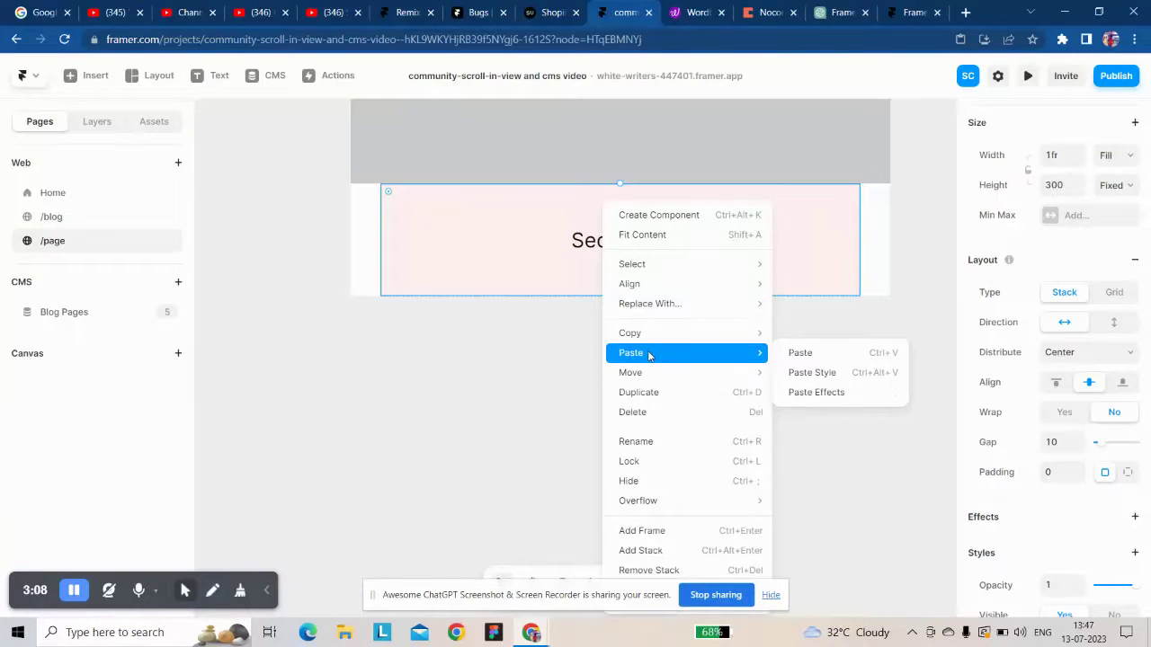
pyautogui.click(800, 352)
# - Set the pink frame's padding to 24 and its stack distribution to Space Between
pyautogui.click(1063, 472)
pyautogui.write('24')
pyautogui.press('Return')
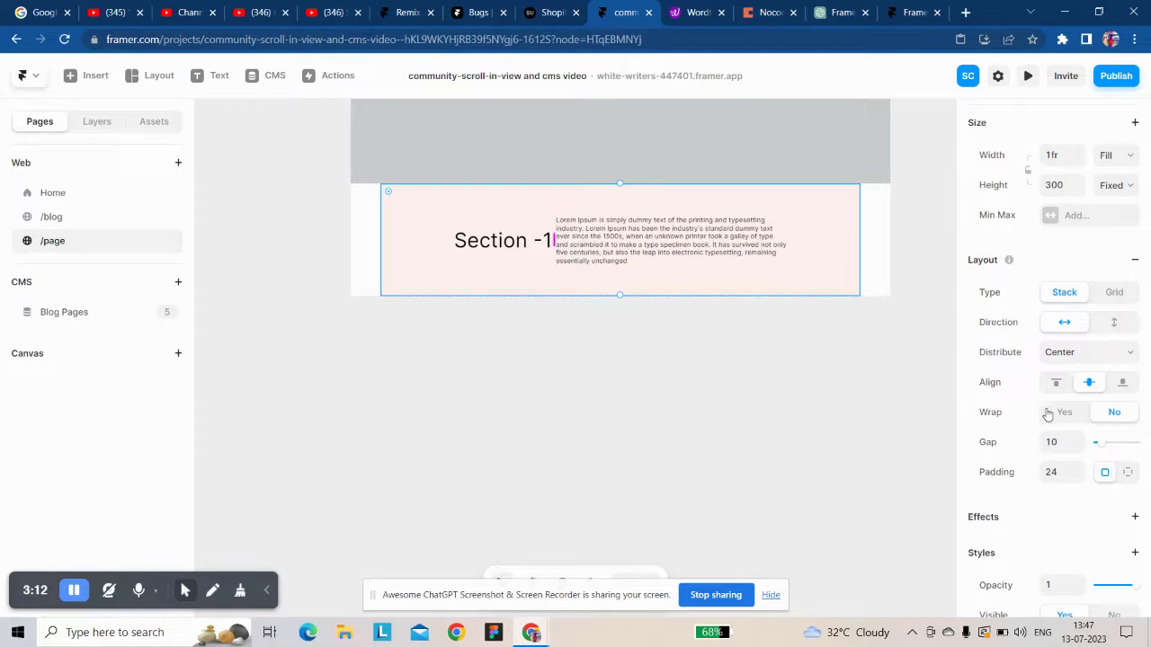
pyautogui.click(1070, 355)
pyautogui.click(1078, 404)
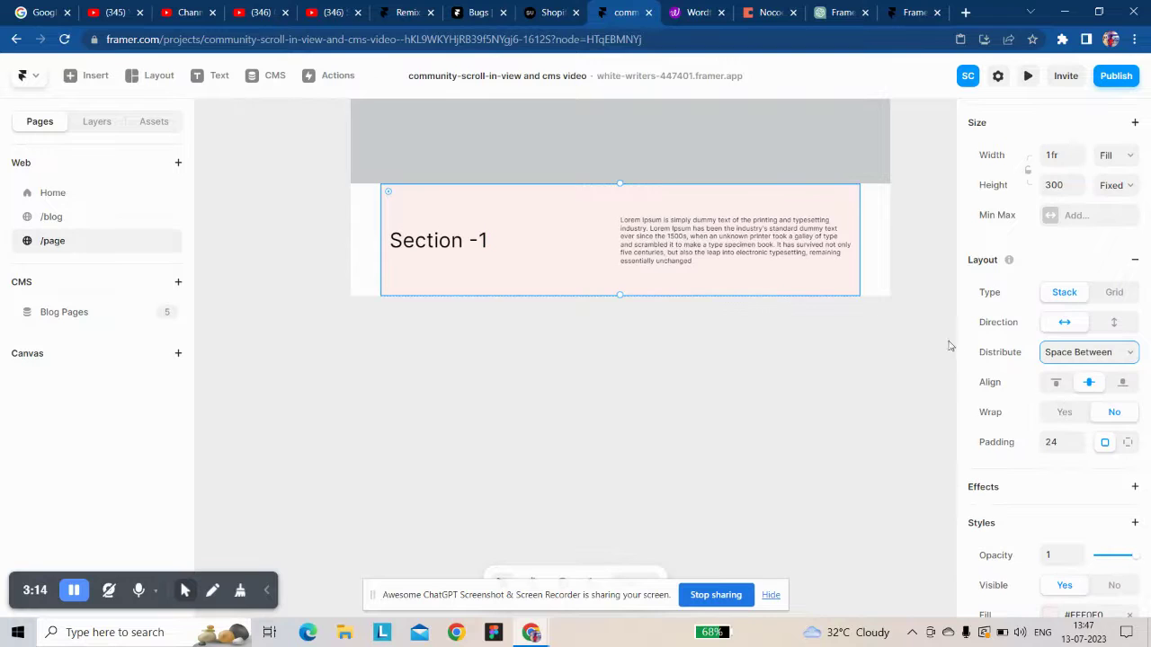
# - Turn the pink frame into a new component named "card"
pyautogui.click(693, 351)
pyautogui.click(545, 231)
pyautogui.rightClick(545, 231)
pyautogui.click(577, 220)
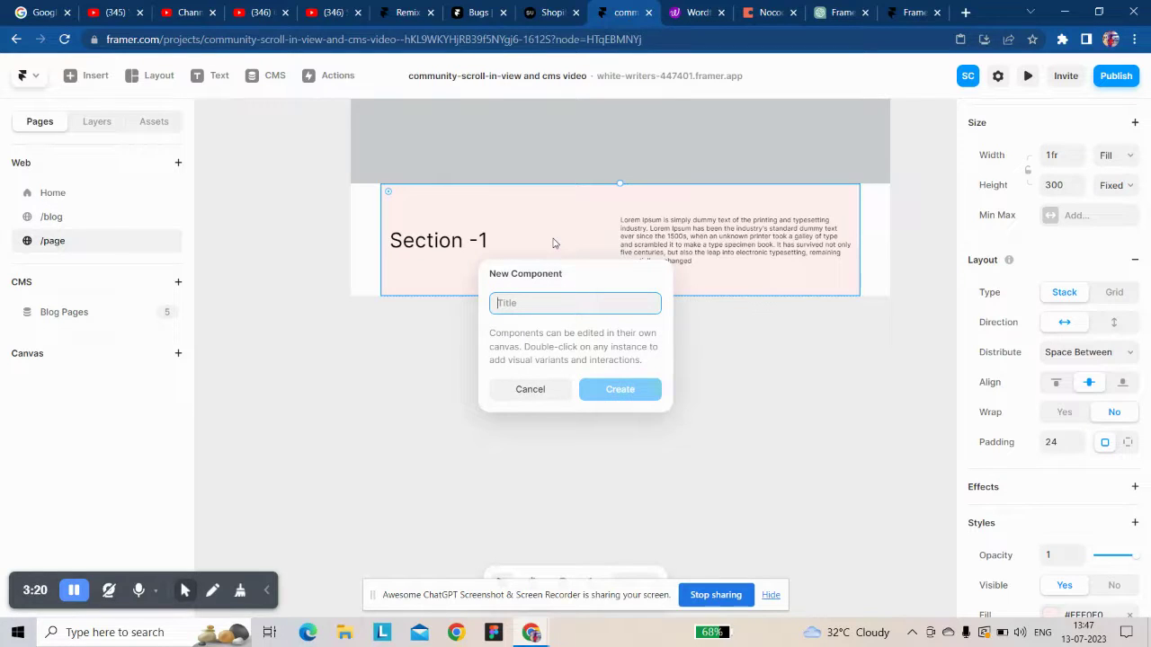
pyautogui.write('card')
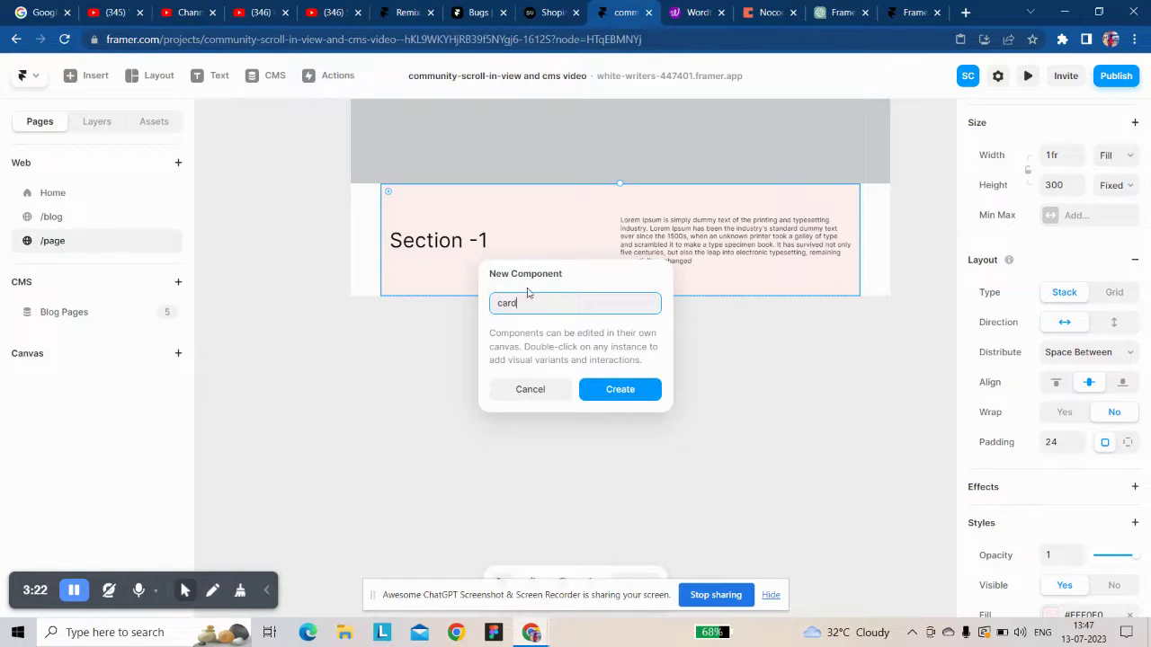
pyautogui.click(606, 389)
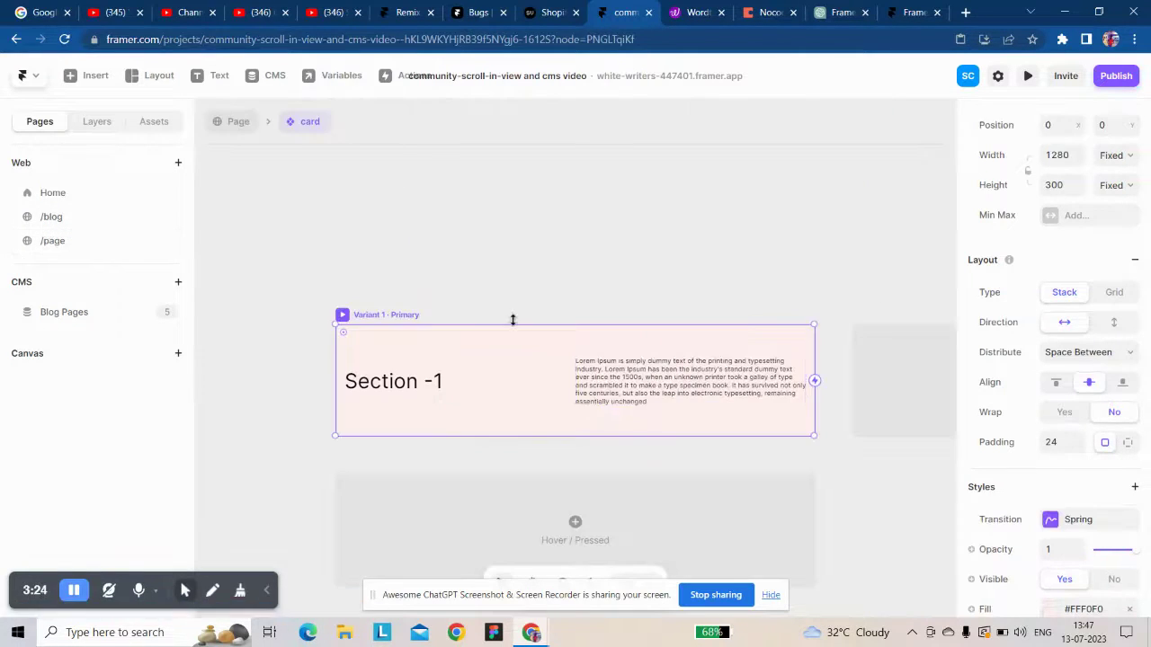
# - Add a second variant to the card component and change its fill to bright green #1EFD17
pyautogui.click(742, 393)
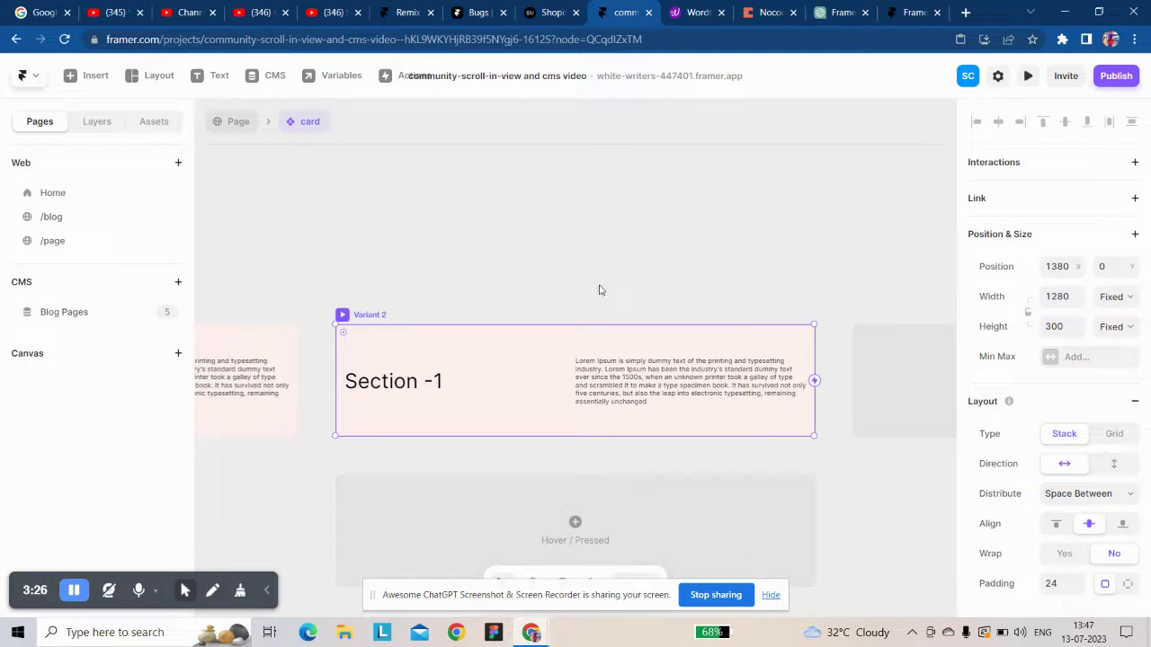
pyautogui.scroll(-3, 1073, 477)
pyautogui.scroll(-1, 1076, 519)
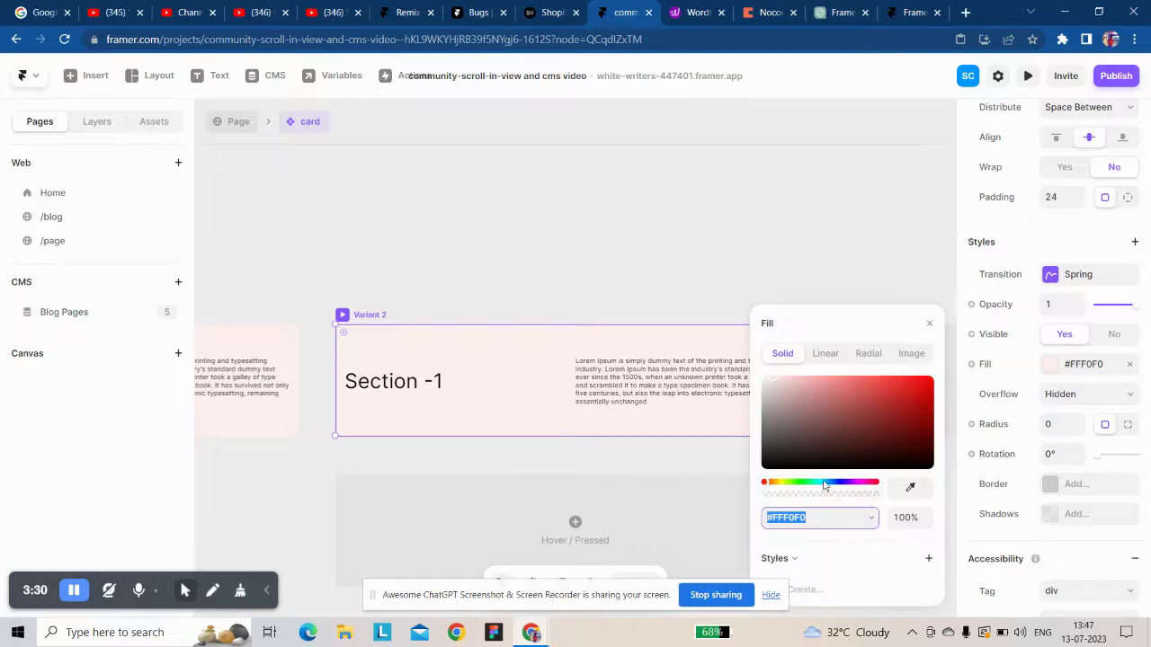
pyautogui.moveTo(804, 487); pyautogui.dragTo(802, 488)
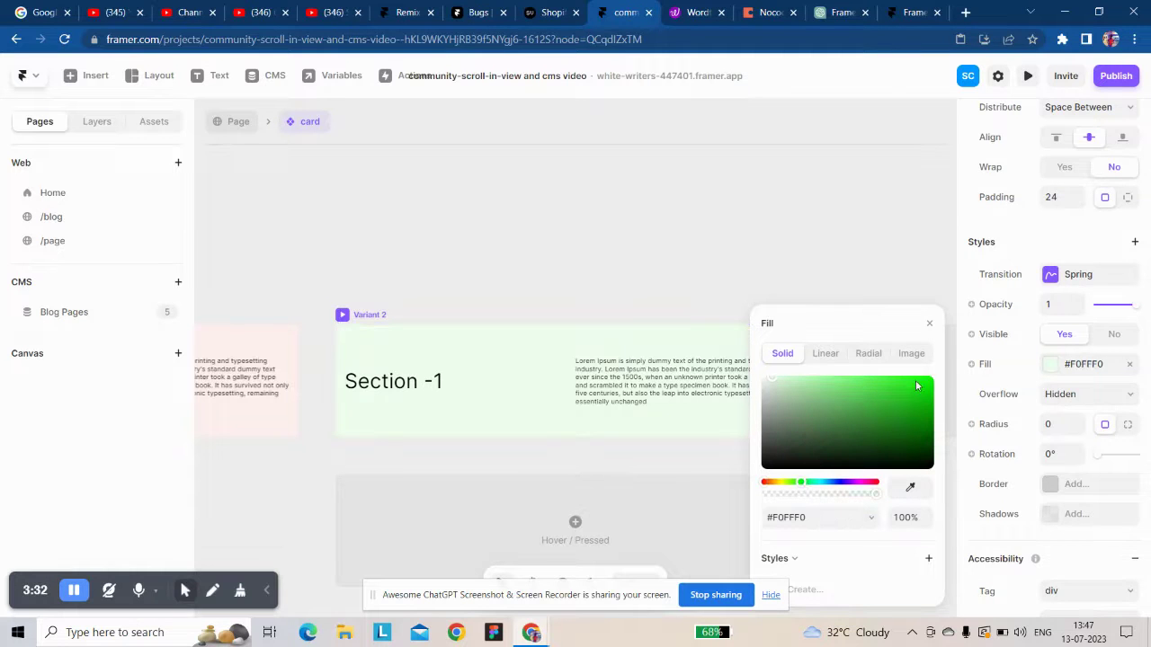
pyautogui.moveTo(915, 381); pyautogui.dragTo(917, 381)
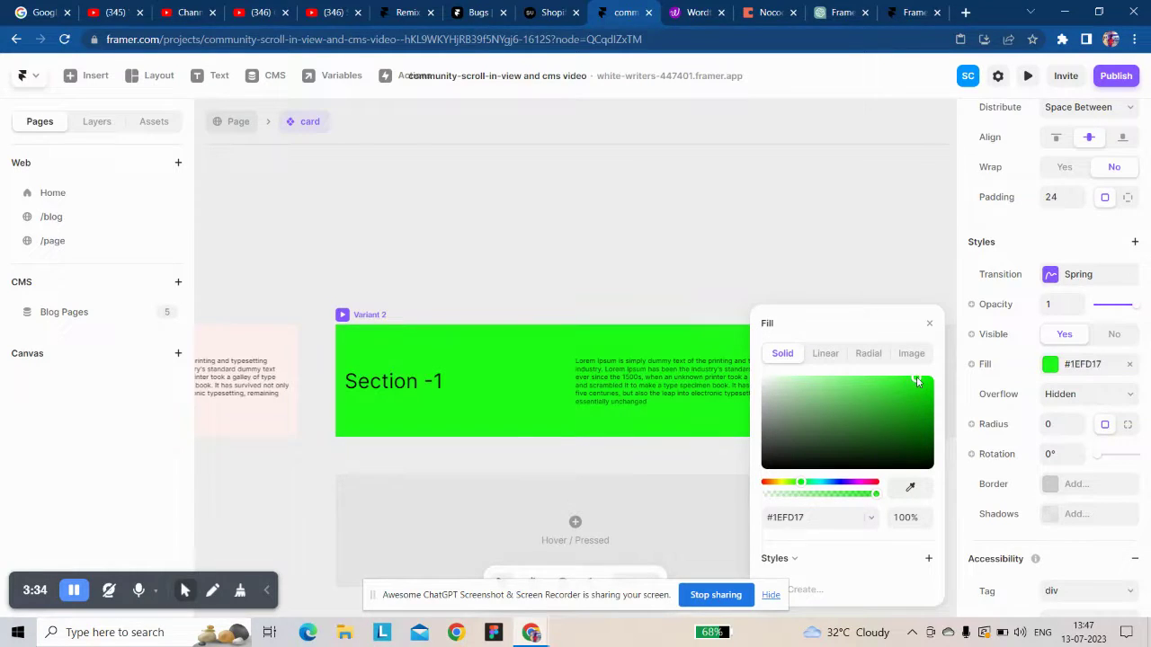
pyautogui.click(696, 290)
pyautogui.click(629, 260)
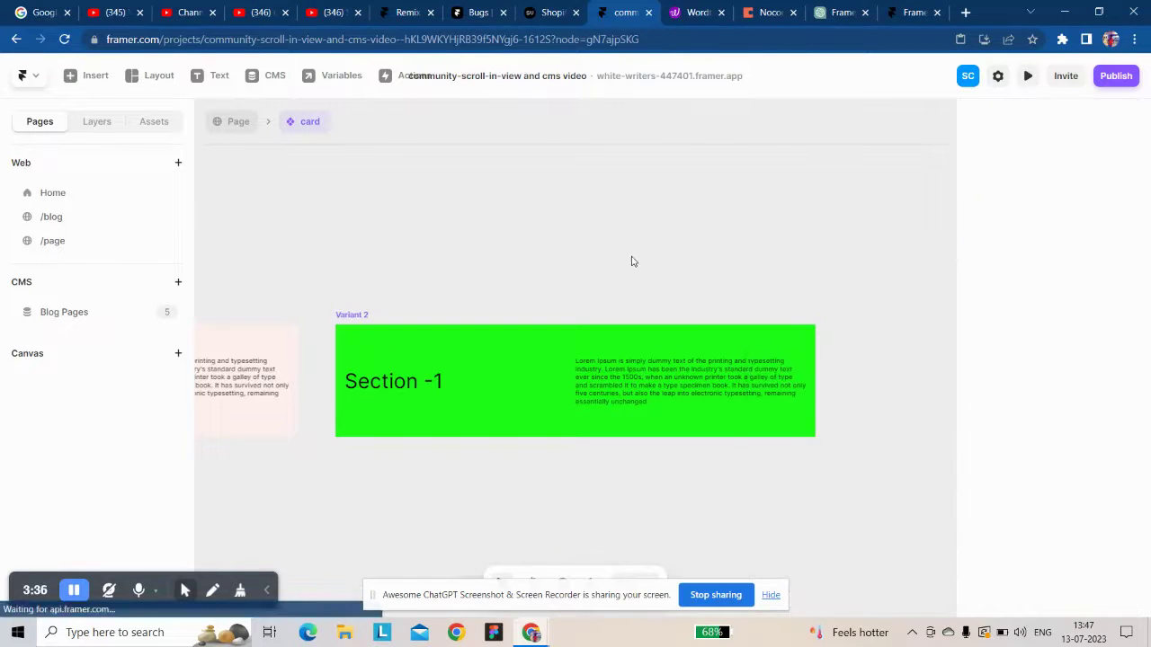
pyautogui.hscroll(-5, 504, 243)
# - Return to the page and duplicate the card twice to stack three cards in the section
pyautogui.click(234, 124)
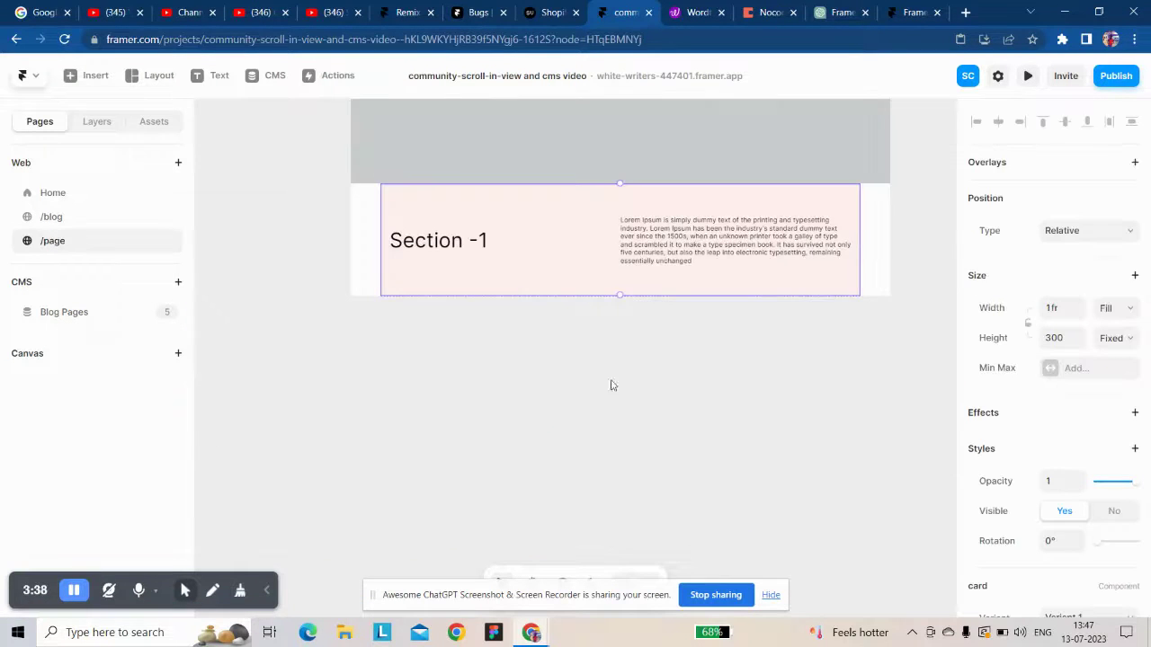
pyautogui.rightClick(552, 279)
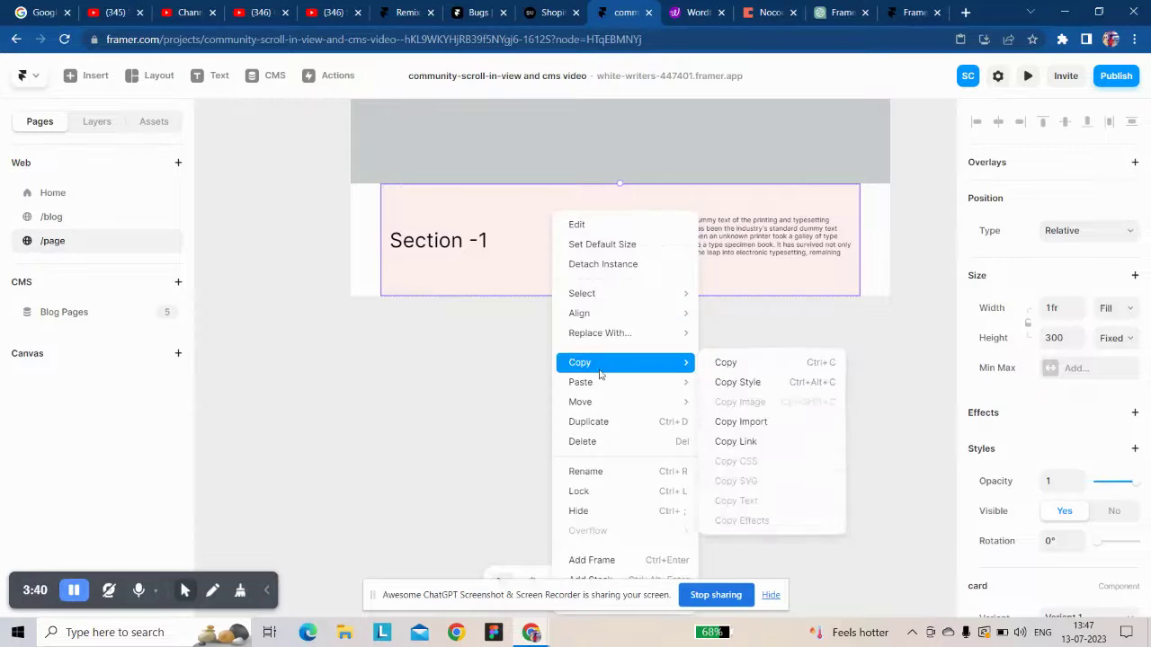
pyautogui.click(603, 422)
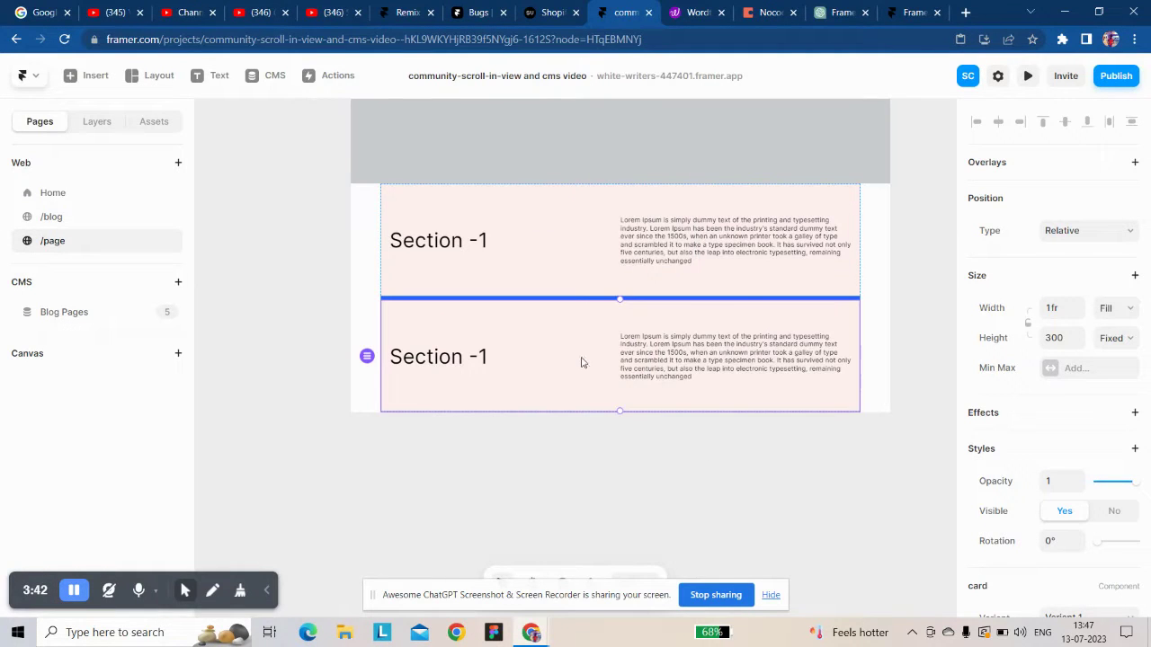
pyautogui.rightClick(585, 364)
pyautogui.click(612, 421)
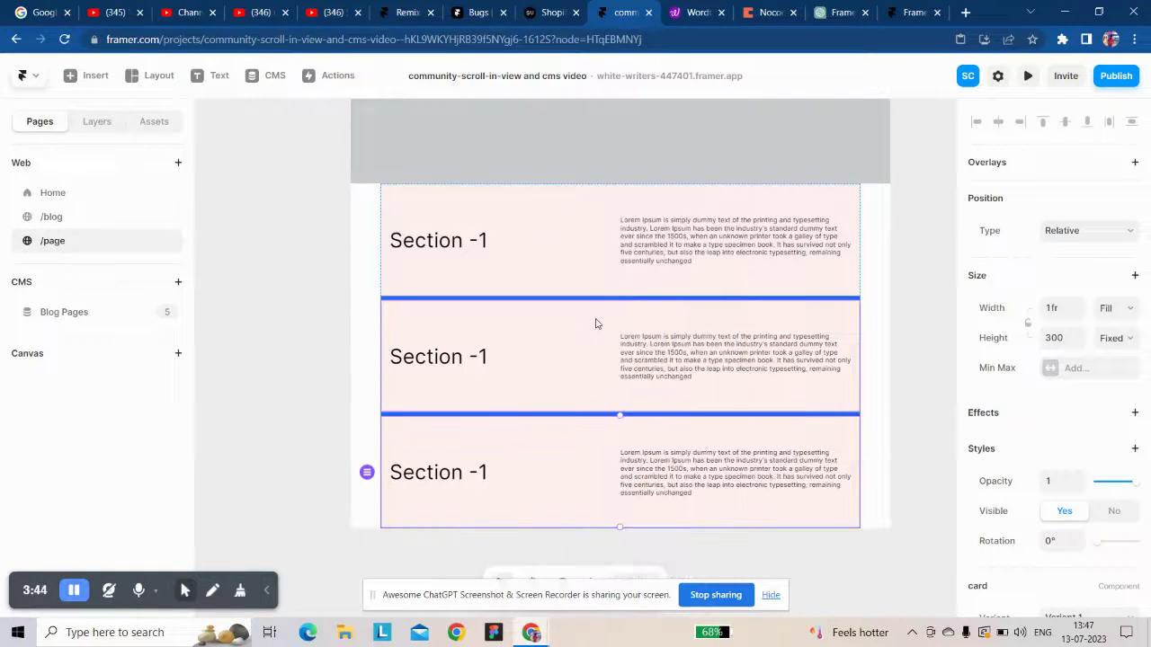
# - Remove the gap between the stacked cards and duplicate the last card to add a fourth
pyautogui.click(594, 299)
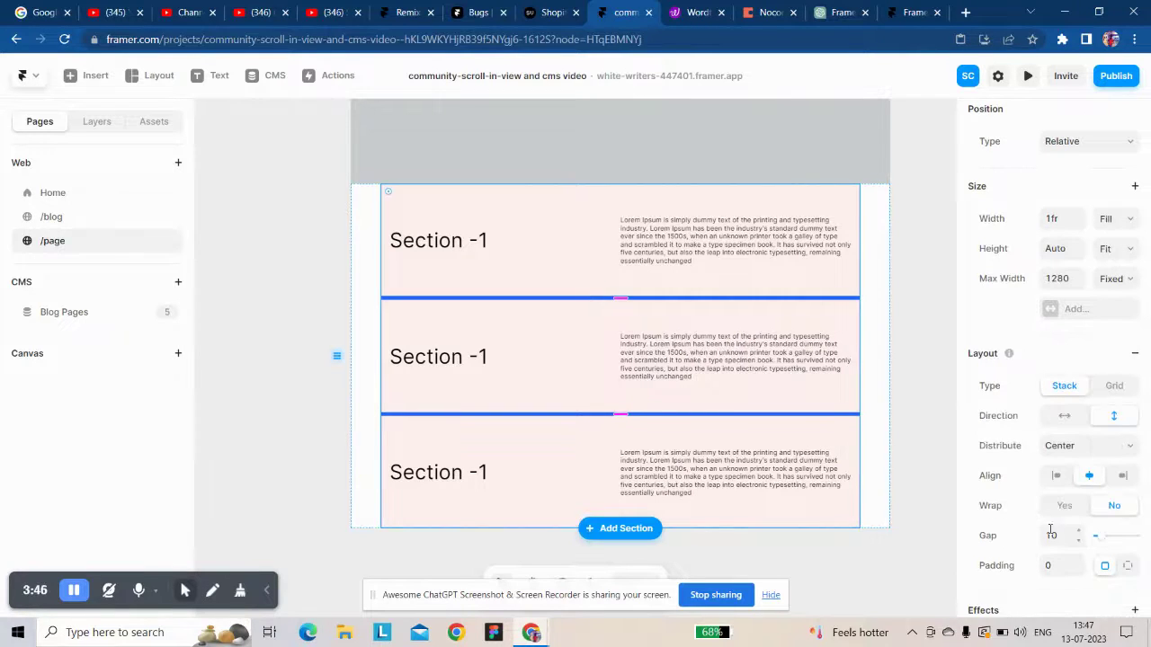
pyautogui.moveTo(989, 542); pyautogui.dragTo(917, 490)
pyautogui.click(564, 452)
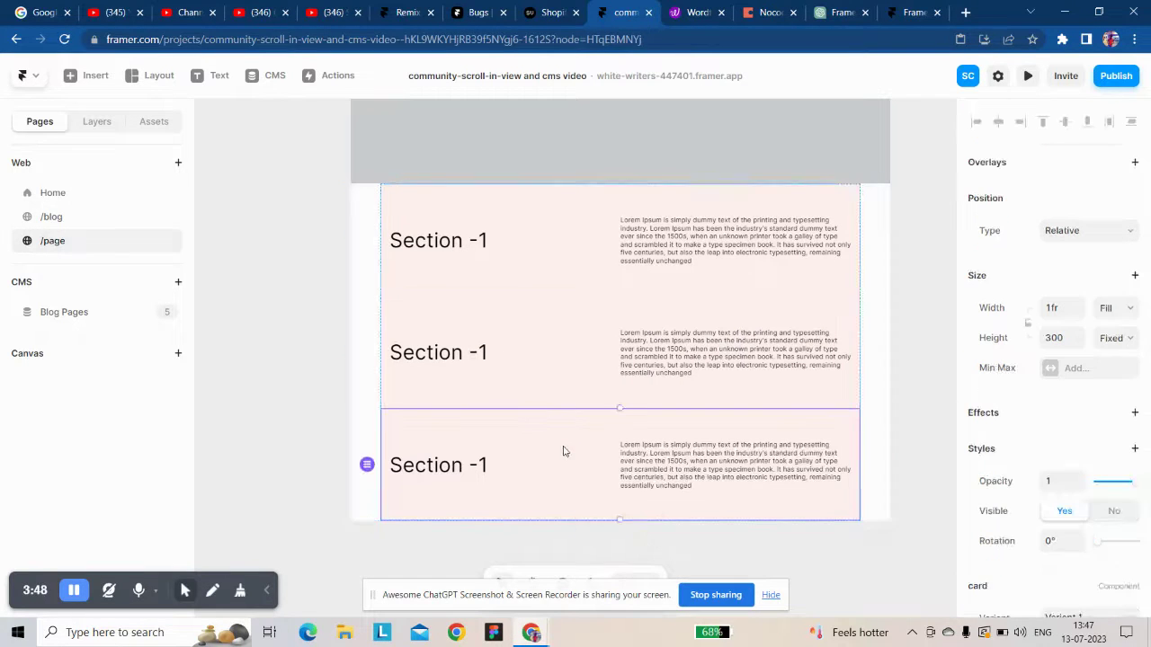
pyautogui.rightClick(564, 451)
pyautogui.click(606, 419)
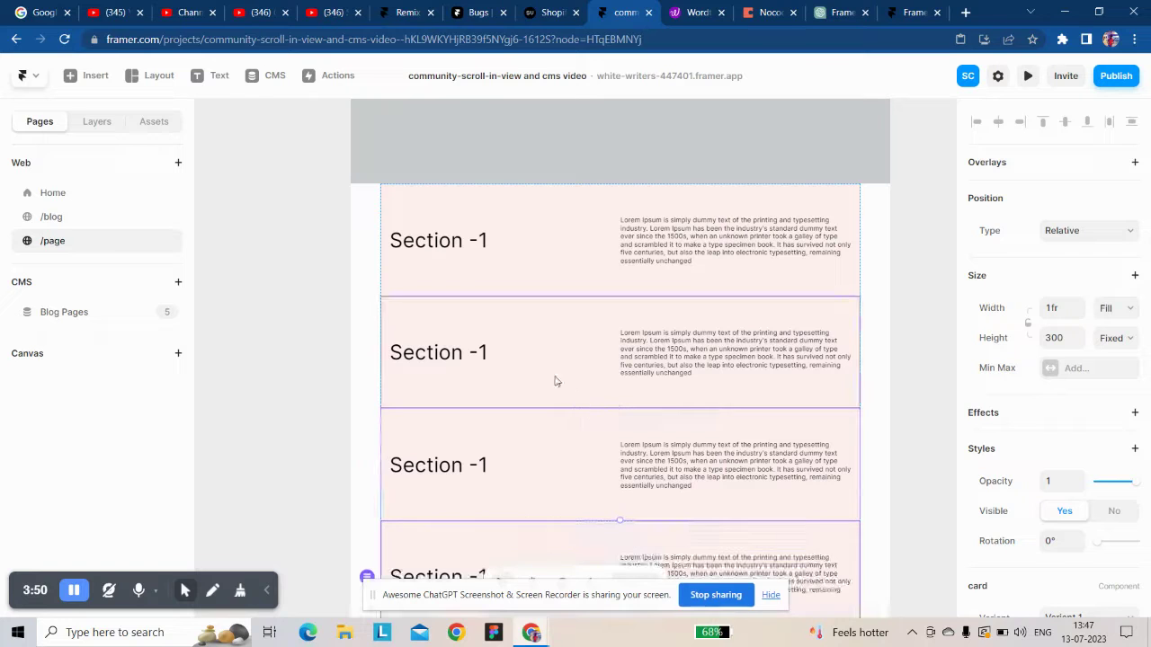
# - In the card component's primary variant, turn the "Section -1" heading's content into a plain text variable
pyautogui.click(470, 344)
pyautogui.click(470, 260)
pyautogui.scroll(-2, 1077, 483)
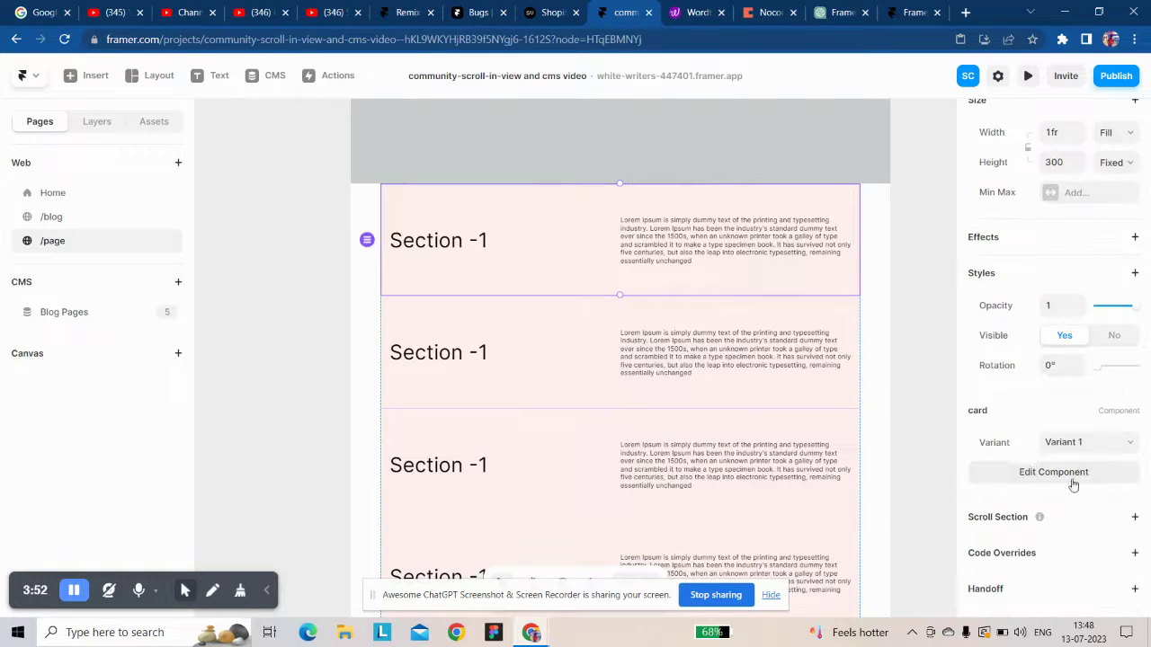
pyautogui.doubleClick(463, 249)
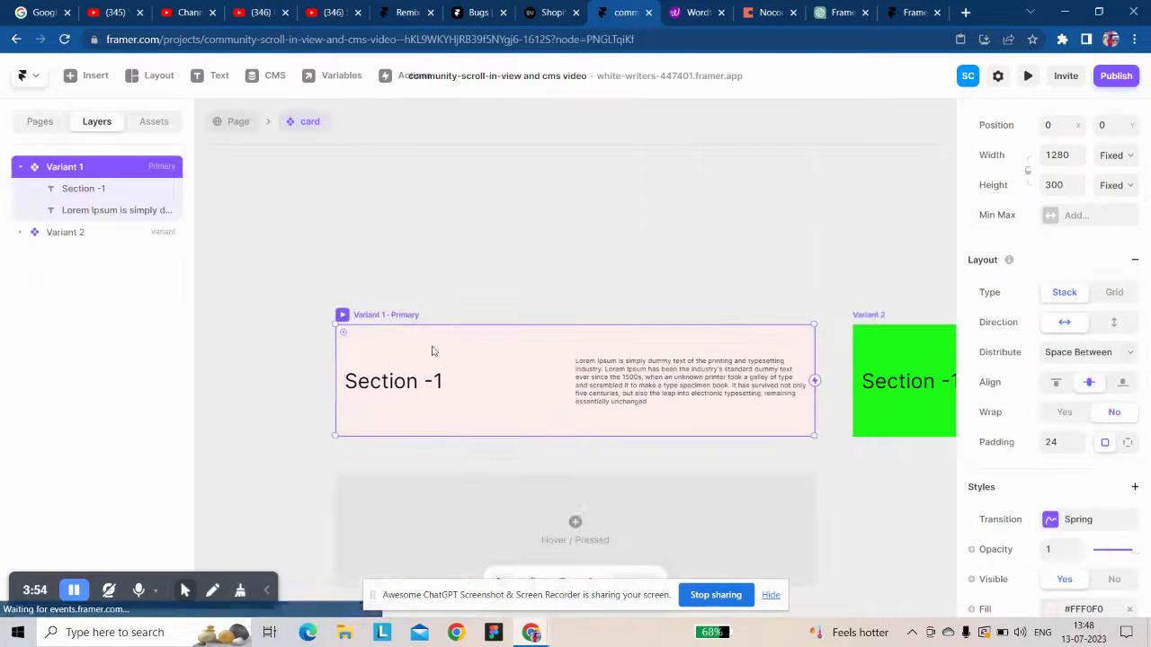
pyautogui.click(432, 385)
pyautogui.scroll(-2, 1053, 517)
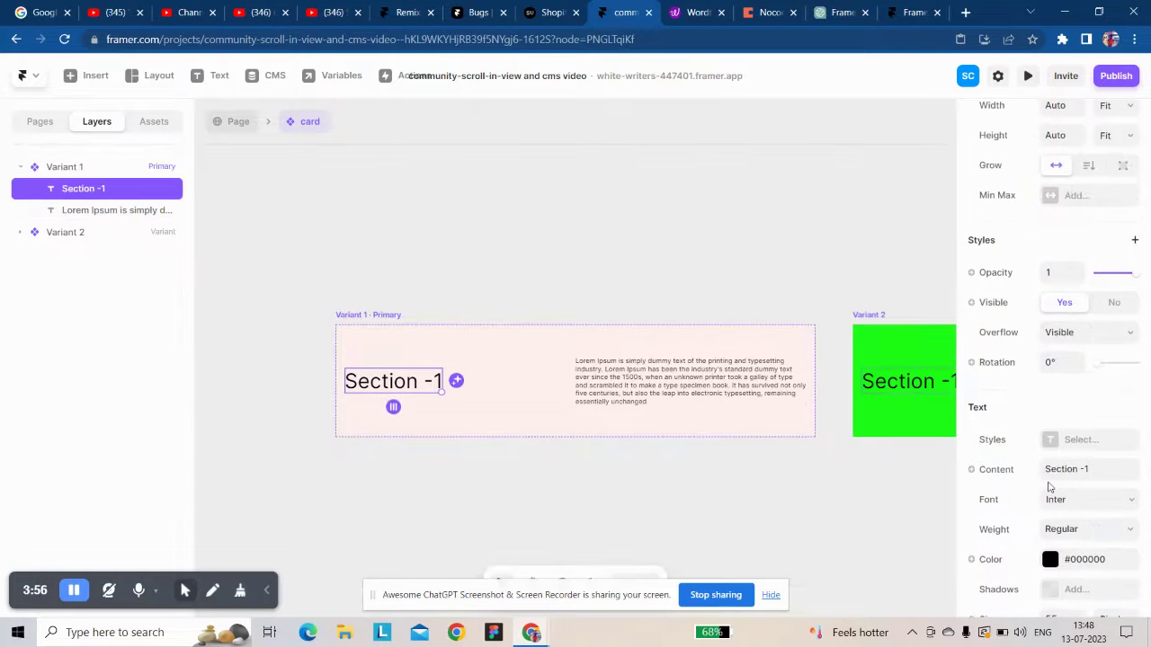
pyautogui.click(986, 470)
pyautogui.moveTo(1011, 496)
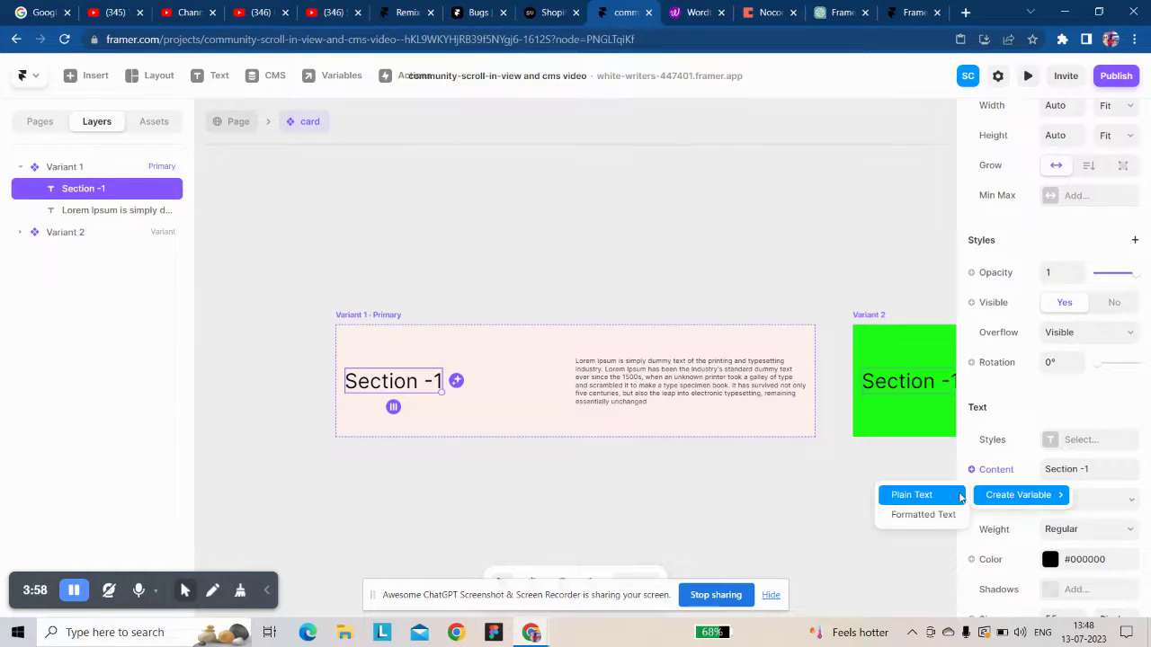
pyautogui.click(911, 494)
pyautogui.click(1013, 495)
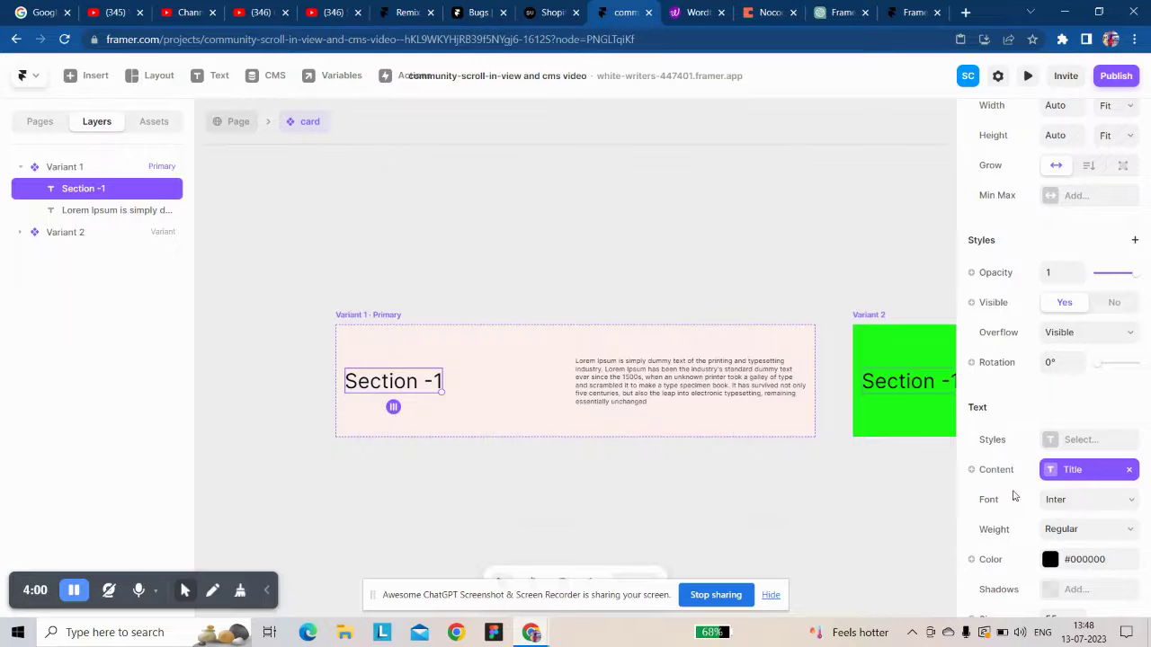
pyautogui.click(669, 375)
pyautogui.scroll(-2, 1011, 510)
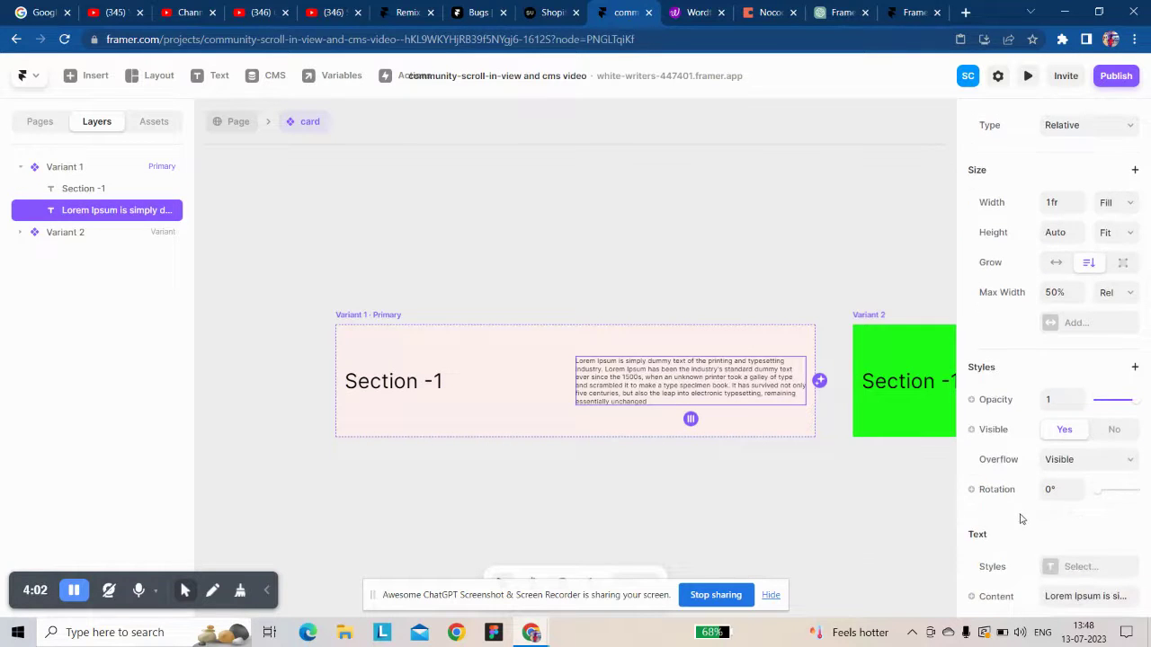
pyautogui.scroll(-1, 1016, 522)
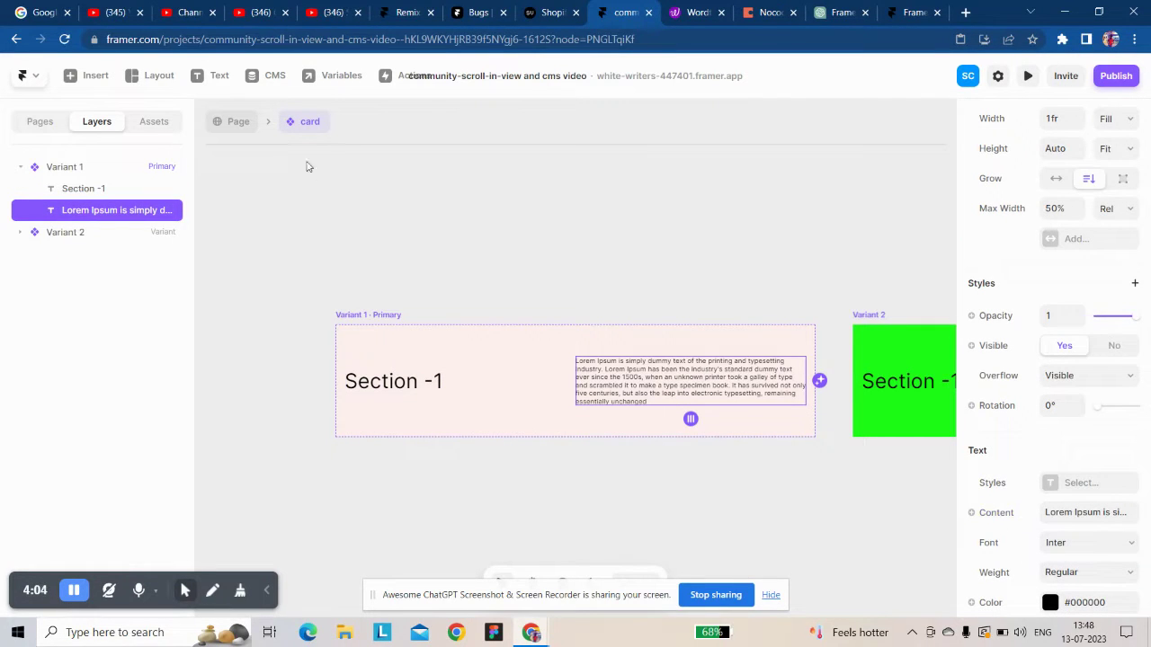
# - Return to the page and set the second card's title to "Section -2"
pyautogui.click(239, 121)
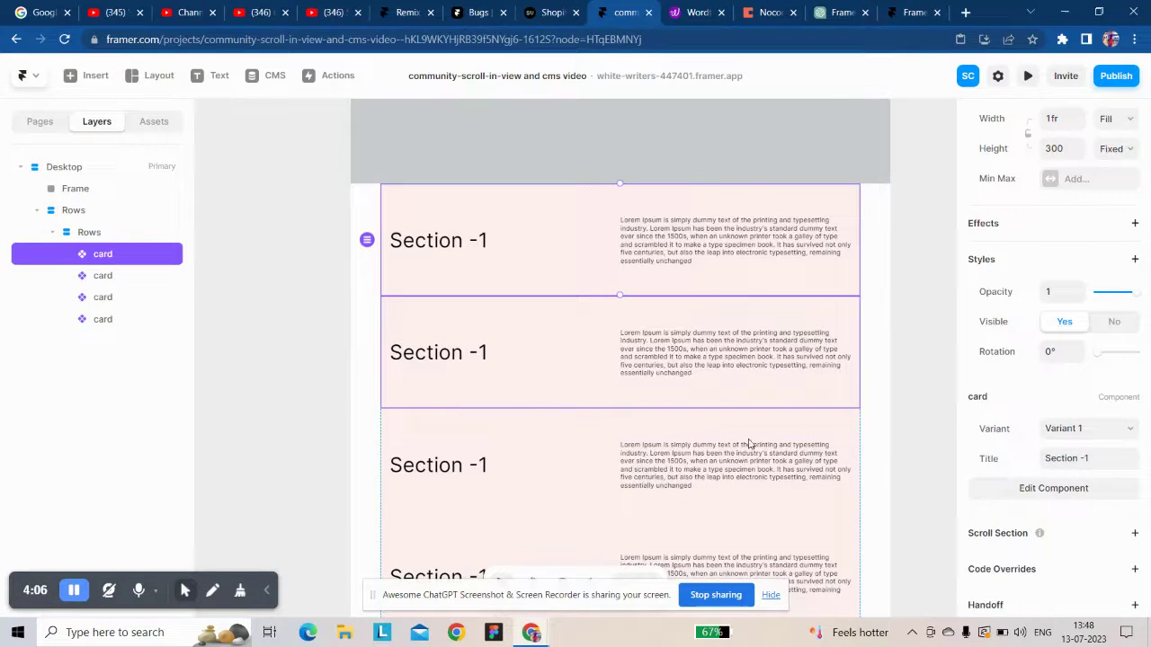
pyautogui.click(589, 361)
pyautogui.scroll(-2, 1033, 557)
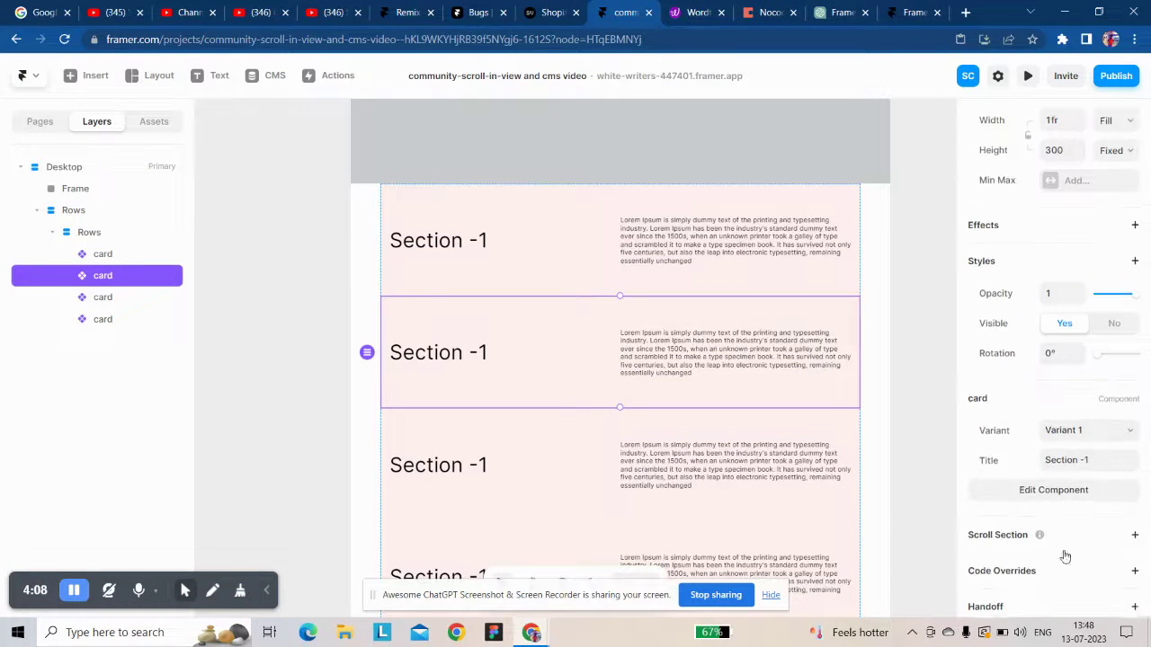
pyautogui.click(1112, 463)
pyautogui.click(1111, 463)
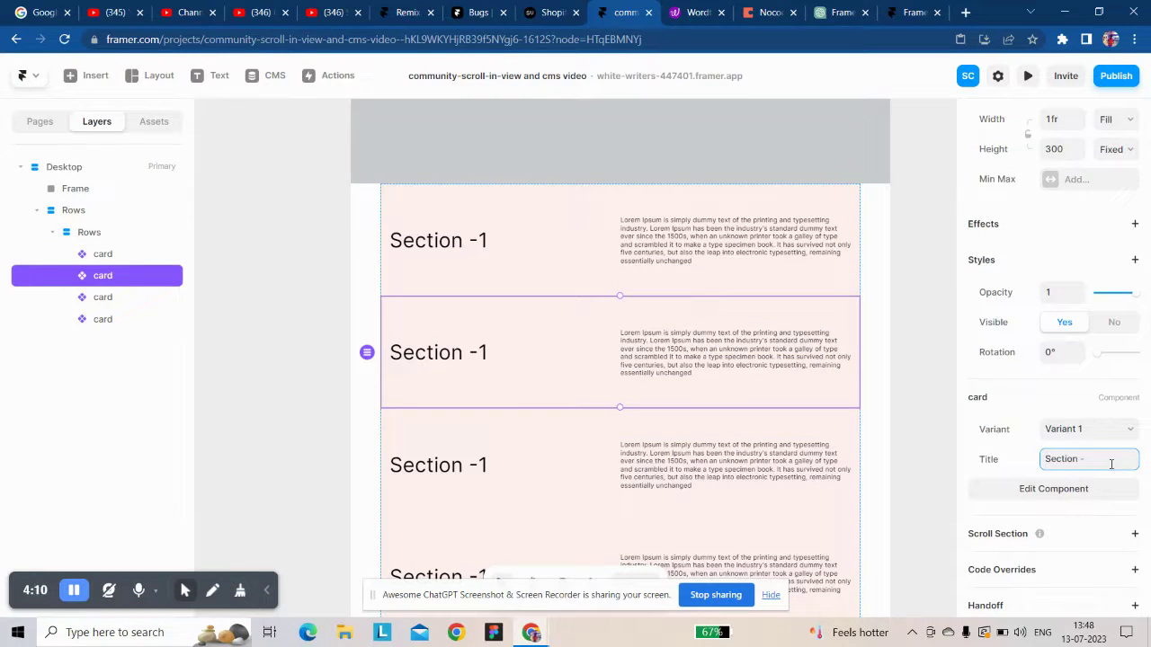
pyautogui.write('2')
# - Set the third card's title to "Section -3"
pyautogui.click(751, 494)
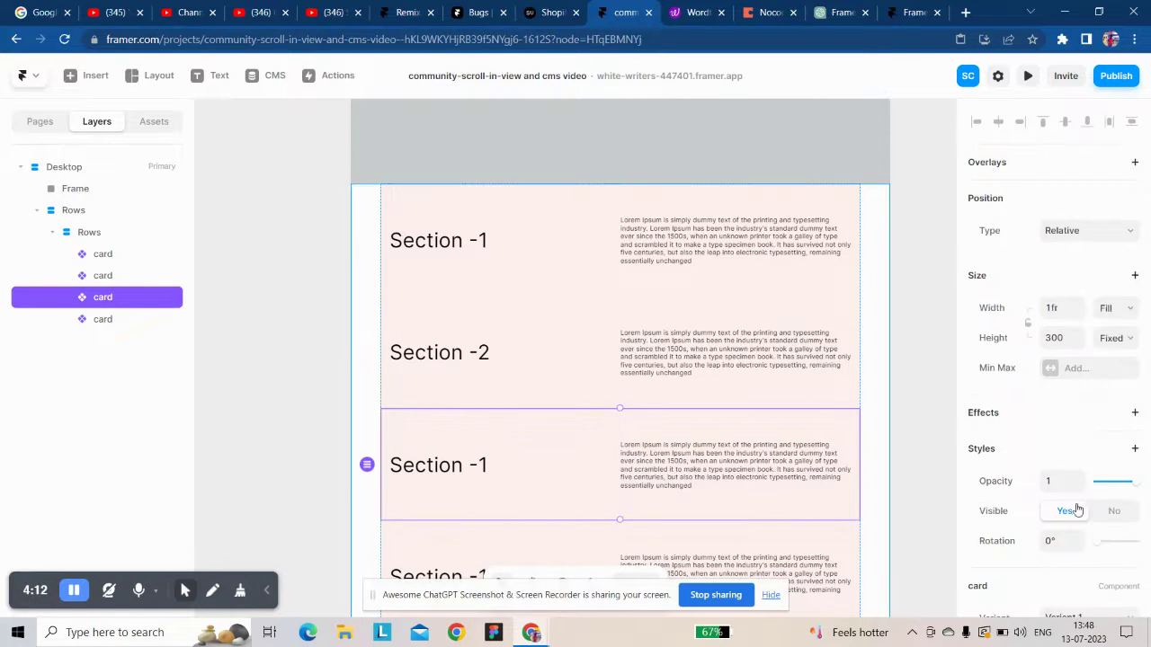
pyautogui.scroll(-2, 1079, 506)
pyautogui.click(1113, 486)
pyautogui.click(1102, 487)
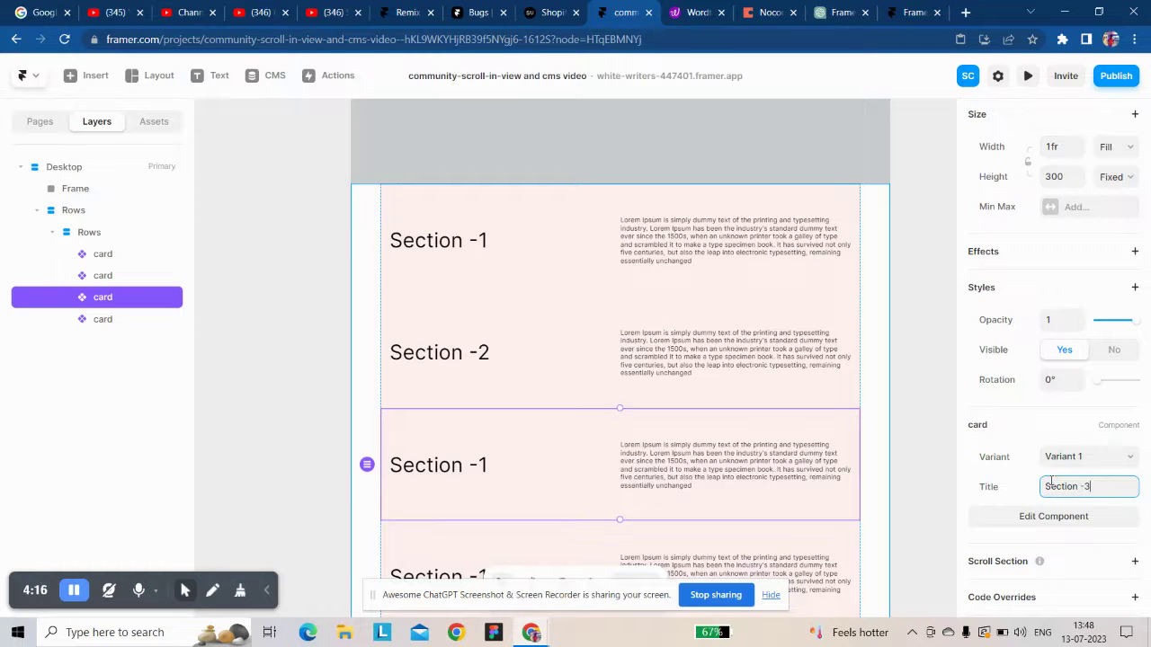
# - Set the fourth card's title to "Section -4"
pyautogui.scroll(-1, 620, 463)
pyautogui.click(625, 465)
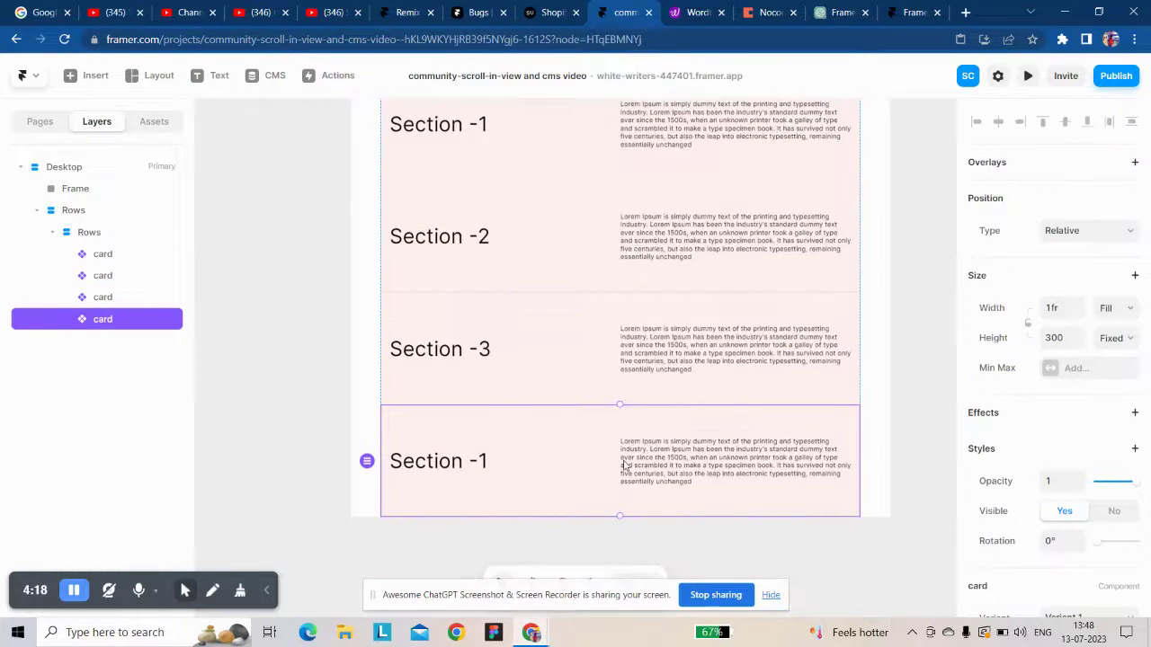
pyautogui.scroll(-2, 1048, 552)
pyautogui.click(1097, 510)
pyautogui.click(1094, 508)
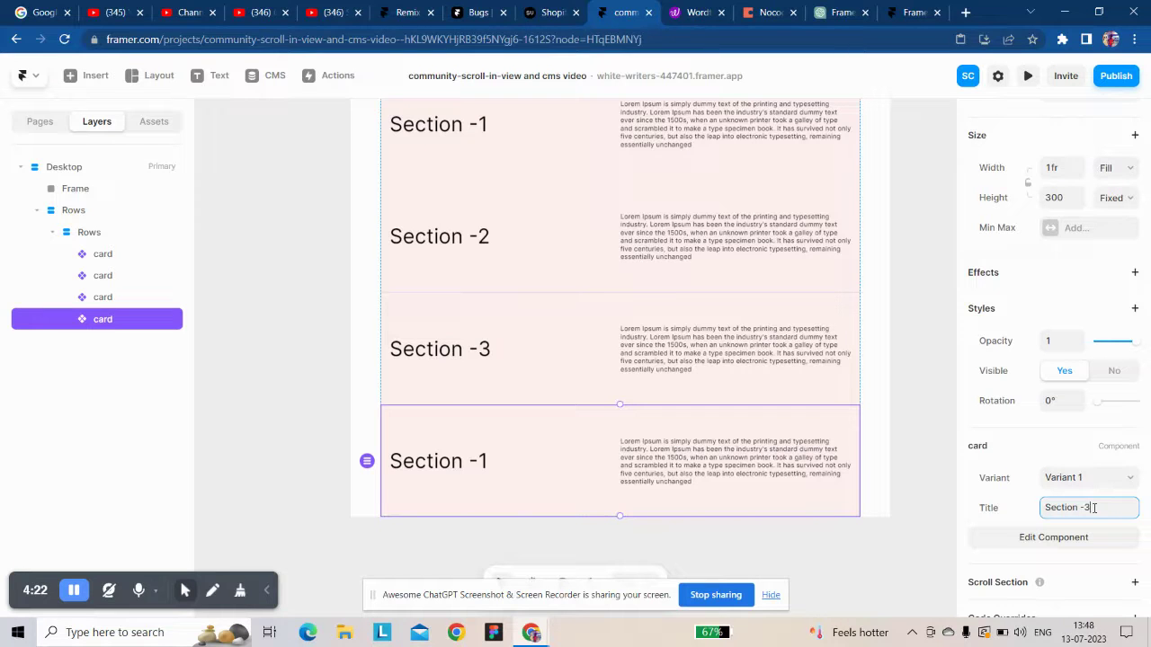
pyautogui.write('4')
pyautogui.press('Return')
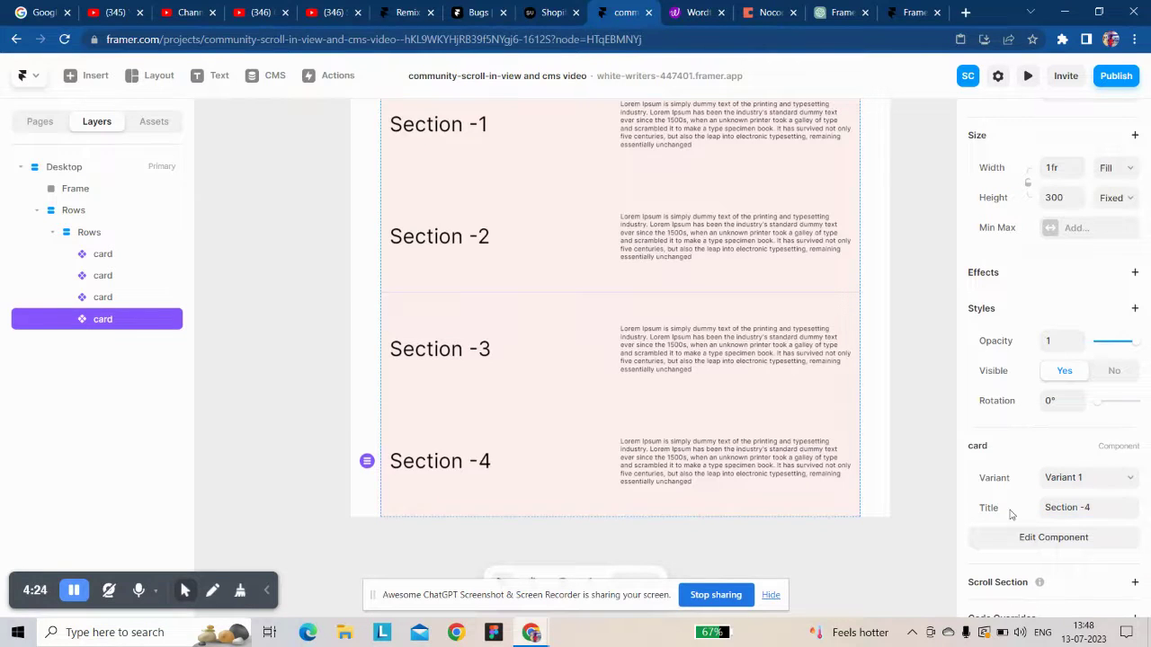
# - Set the outer Rows stack's bottom padding to 300, using individual padding for each side
pyautogui.click(376, 424)
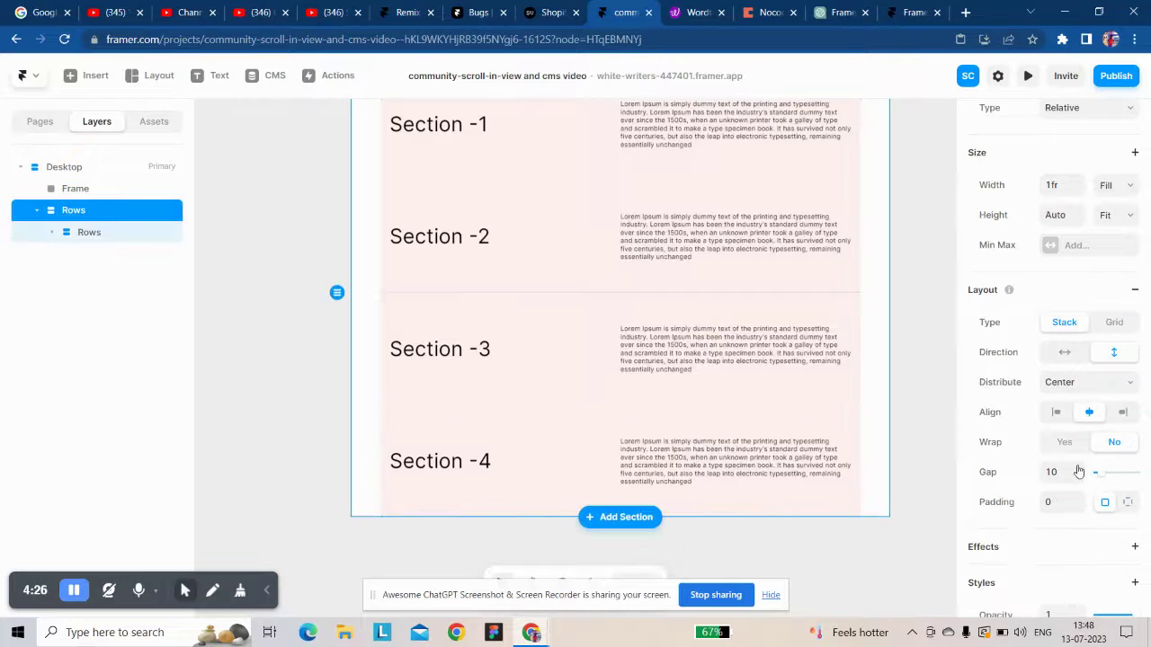
pyautogui.click(1127, 503)
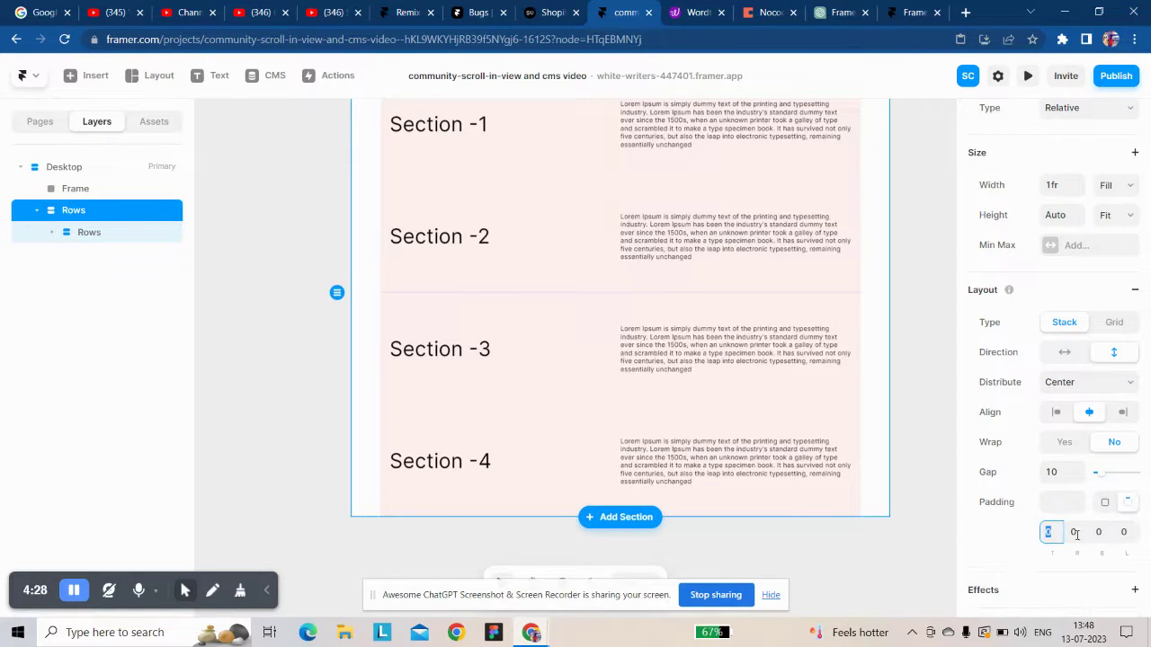
pyautogui.click(1111, 534)
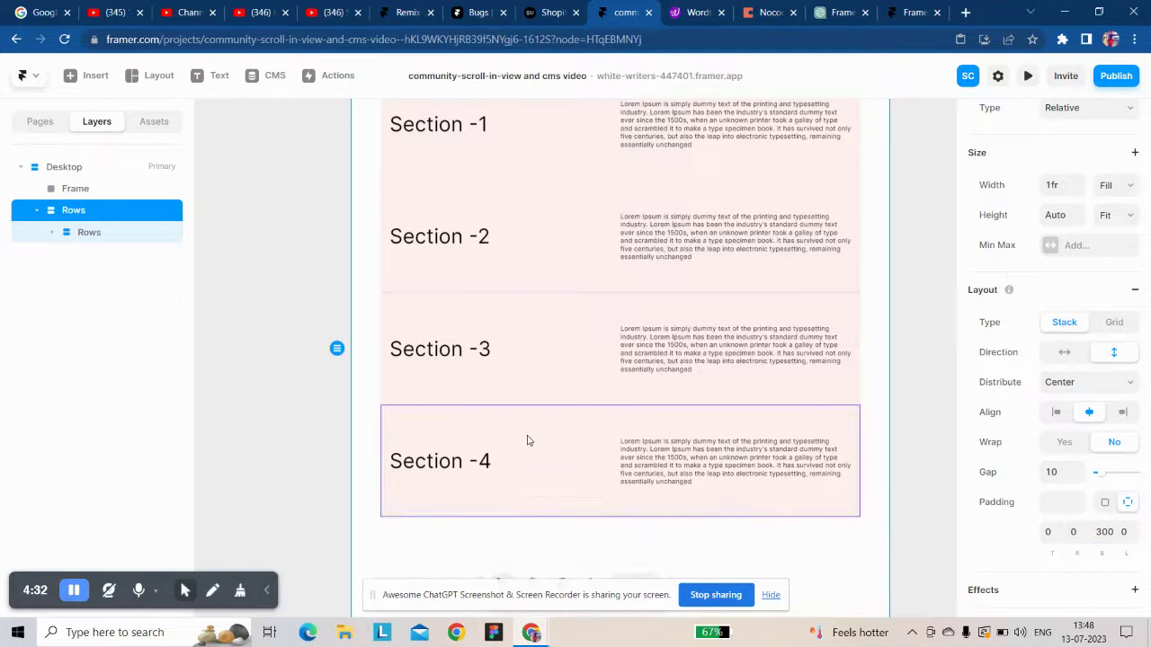
pyautogui.click(298, 325)
# - Add a scroll section named "card-1" to the Section -1 card
pyautogui.scroll(3, 297, 319)
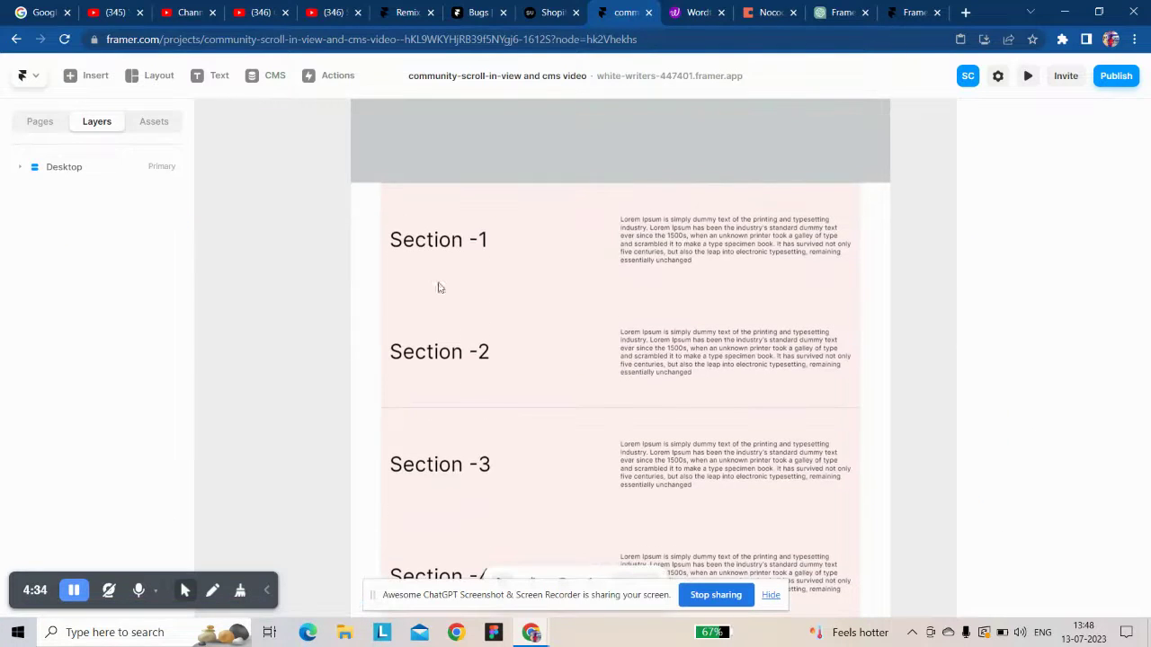
pyautogui.click(517, 244)
pyautogui.scroll(-1, 1009, 443)
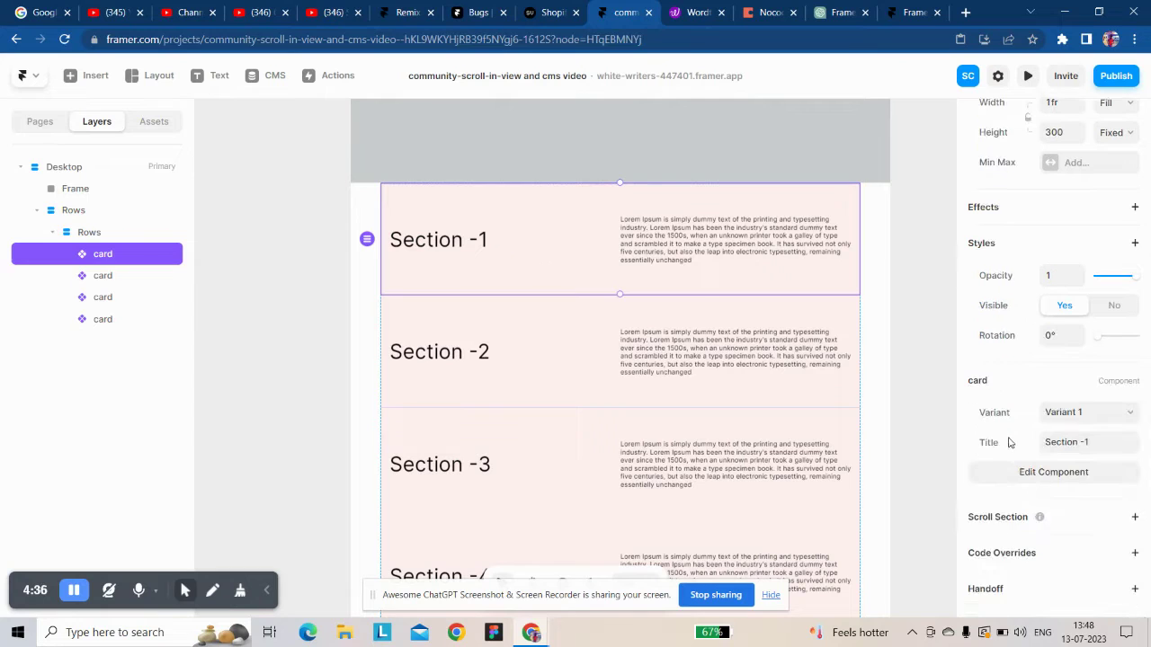
pyautogui.click(1135, 518)
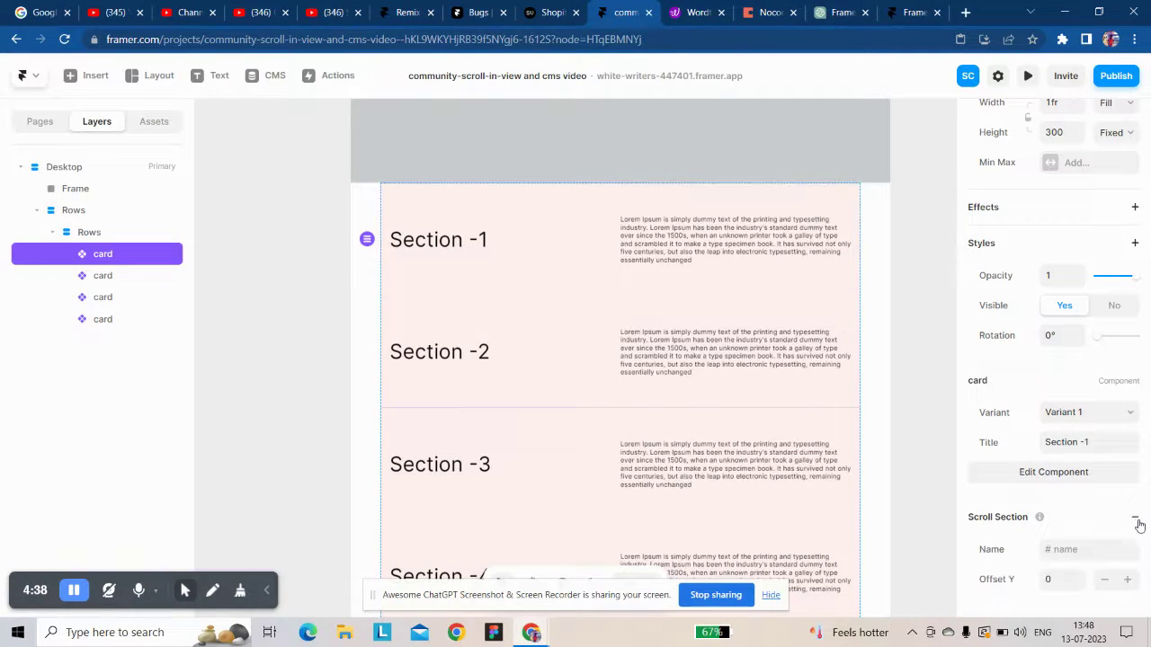
pyautogui.click(1079, 549)
pyautogui.write('card-1')
pyautogui.press('Return')
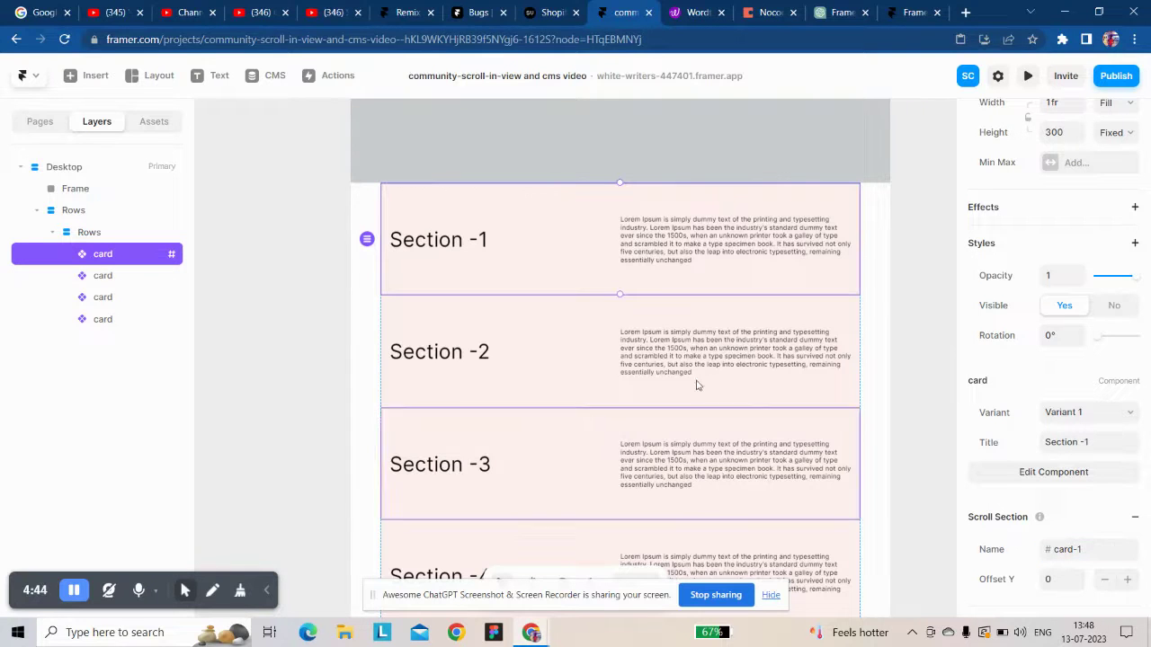
# - Add scroll sections to the remaining cards, naming the Section -2 card's "card-2" and the Section -4 card's "card-4"
pyautogui.click(573, 337)
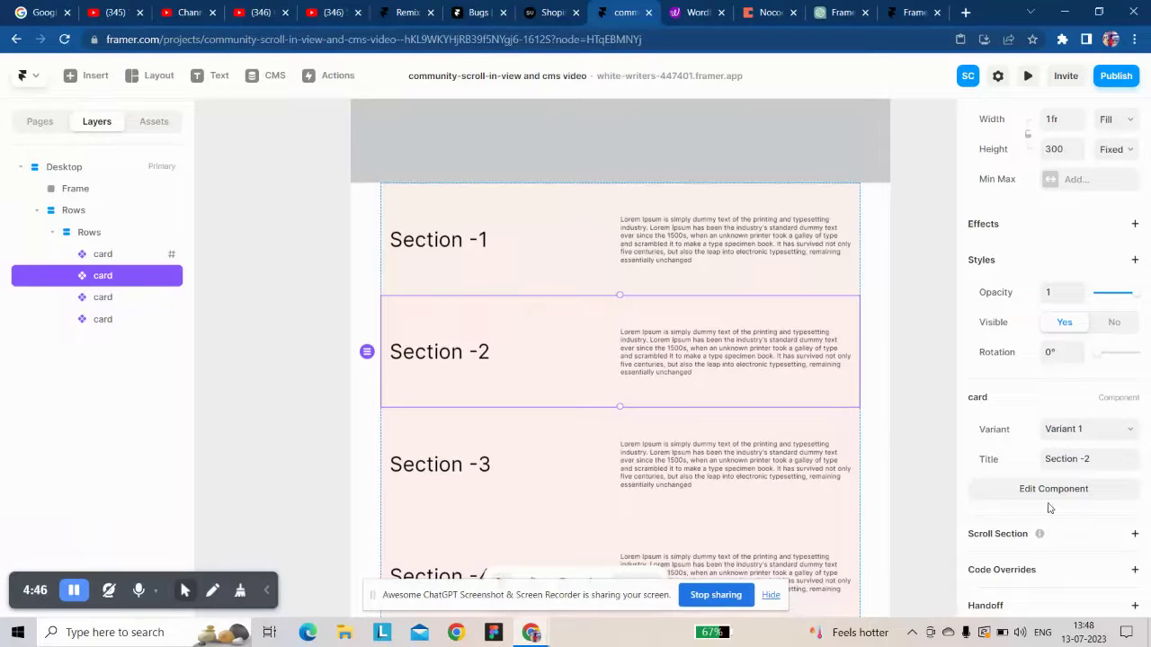
pyautogui.scroll(-1, 1047, 508)
pyautogui.click(1134, 518)
pyautogui.click(1073, 548)
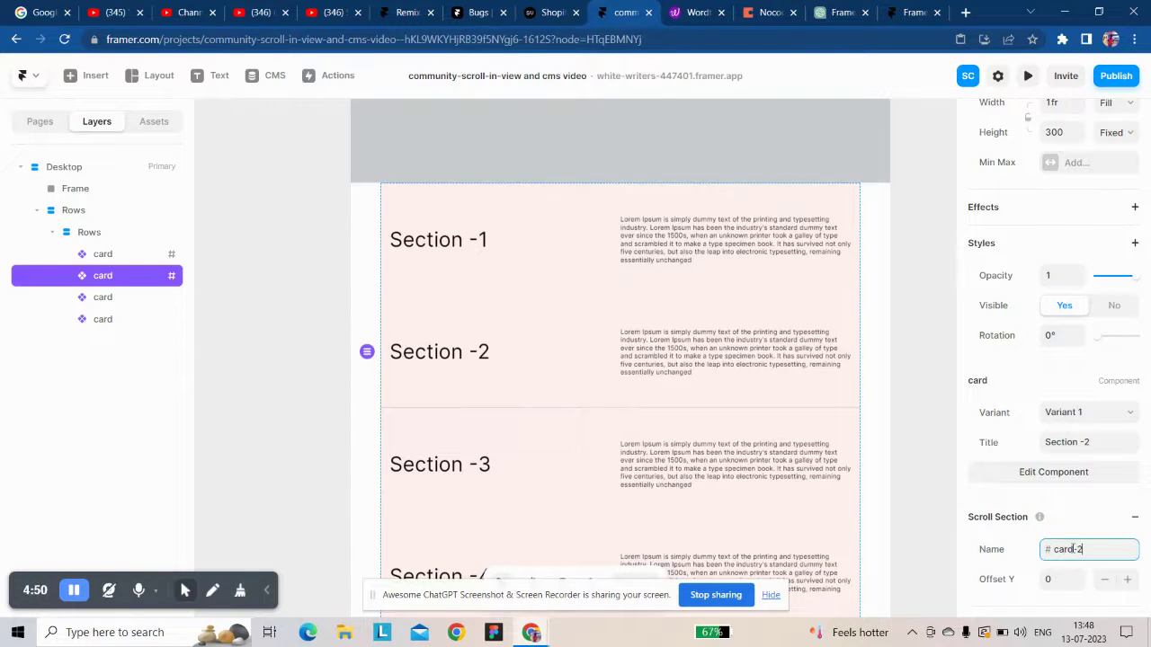
pyautogui.press('Return')
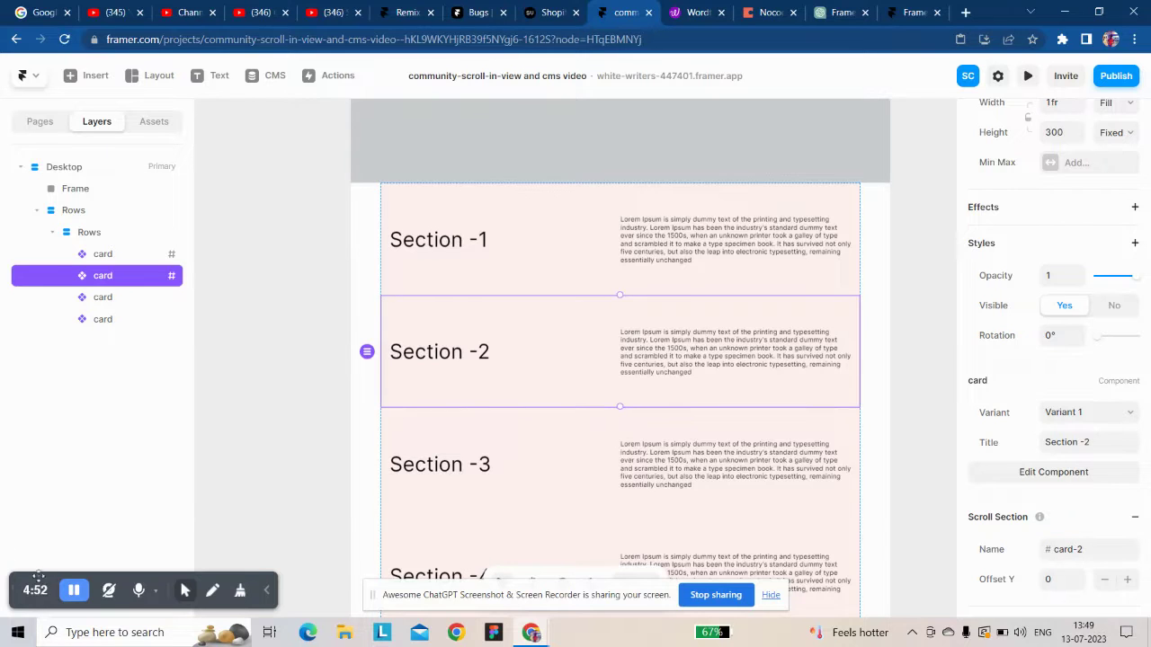
pyautogui.click(467, 562)
# - Add a Scroll Variant effect to the Section -1 card, triggered by Section in View
pyautogui.scroll(5, 565, 269)
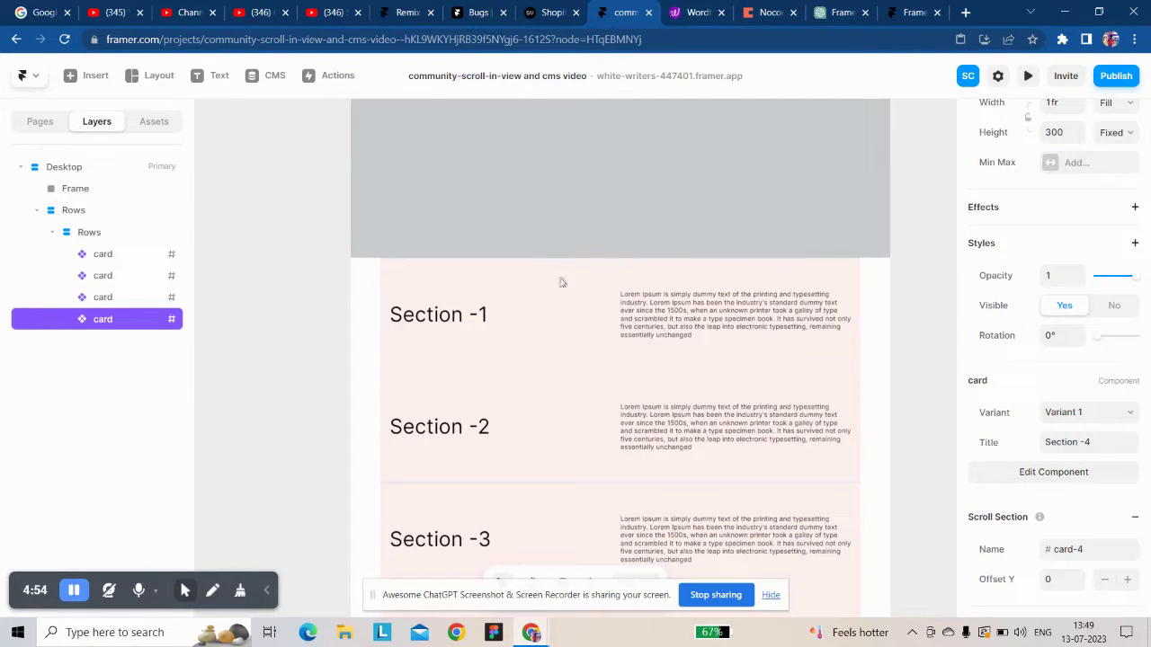
pyautogui.click(575, 324)
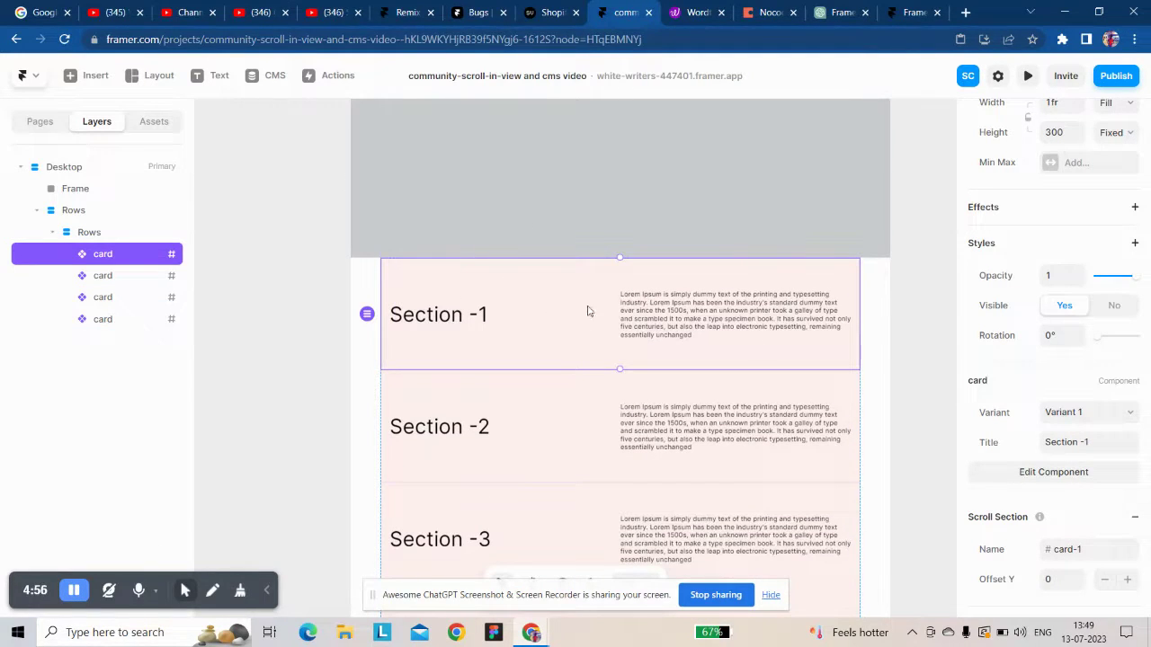
pyautogui.scroll(1, 1005, 405)
pyautogui.click(1133, 302)
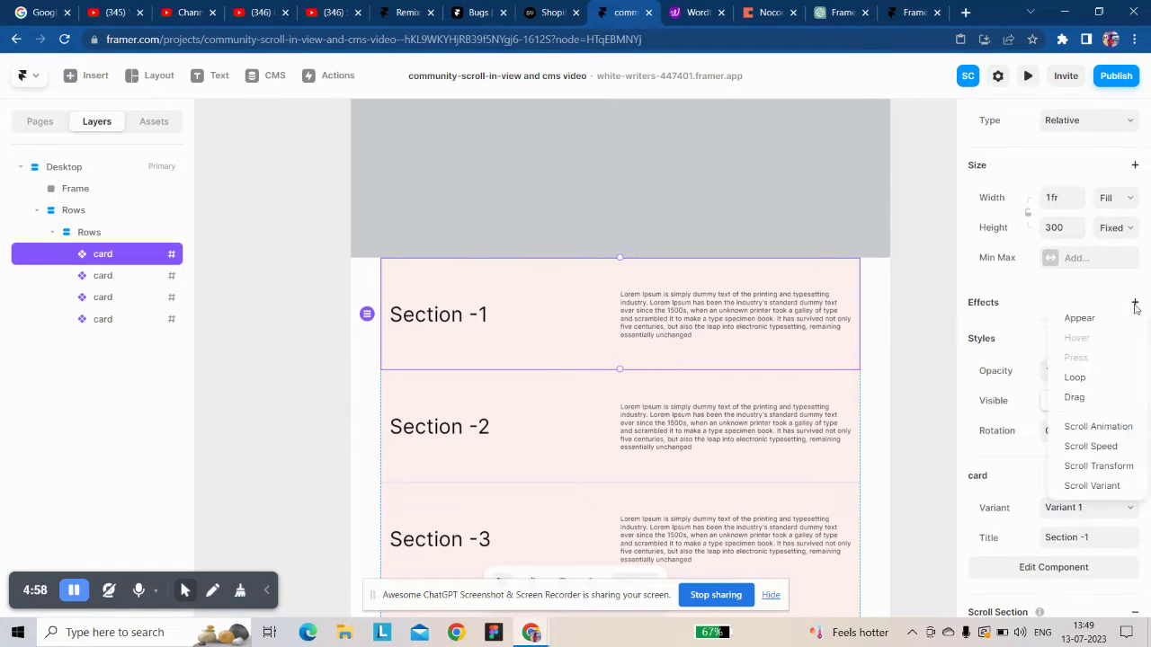
pyautogui.click(1112, 486)
pyautogui.click(869, 381)
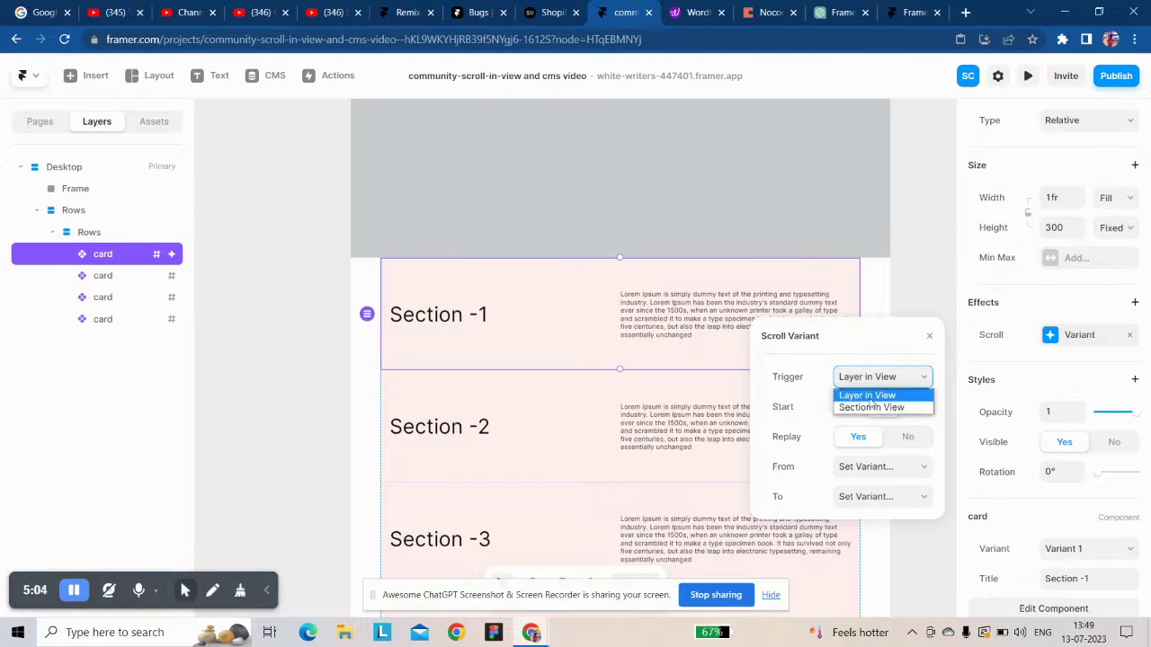
pyautogui.click(871, 408)
# - Set the Section -1 card's scroll variant to the viewport centre, with section #card-1 switching to Variant 2
pyautogui.click(880, 409)
pyautogui.click(884, 466)
pyautogui.click(858, 496)
pyautogui.click(876, 497)
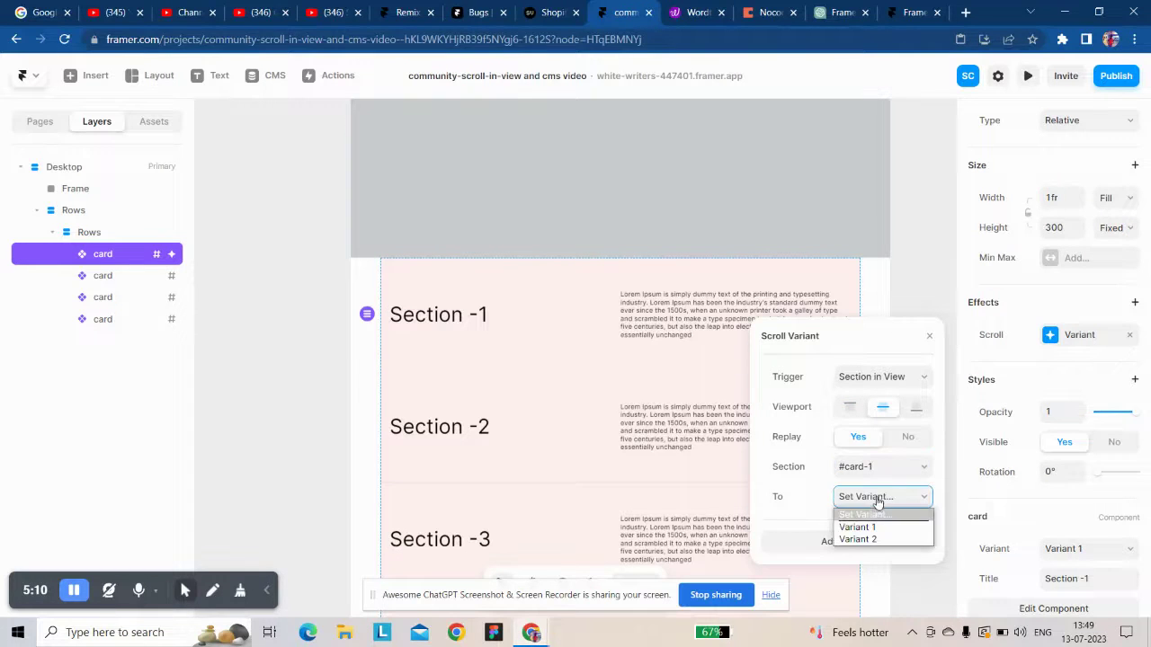
pyautogui.click(877, 539)
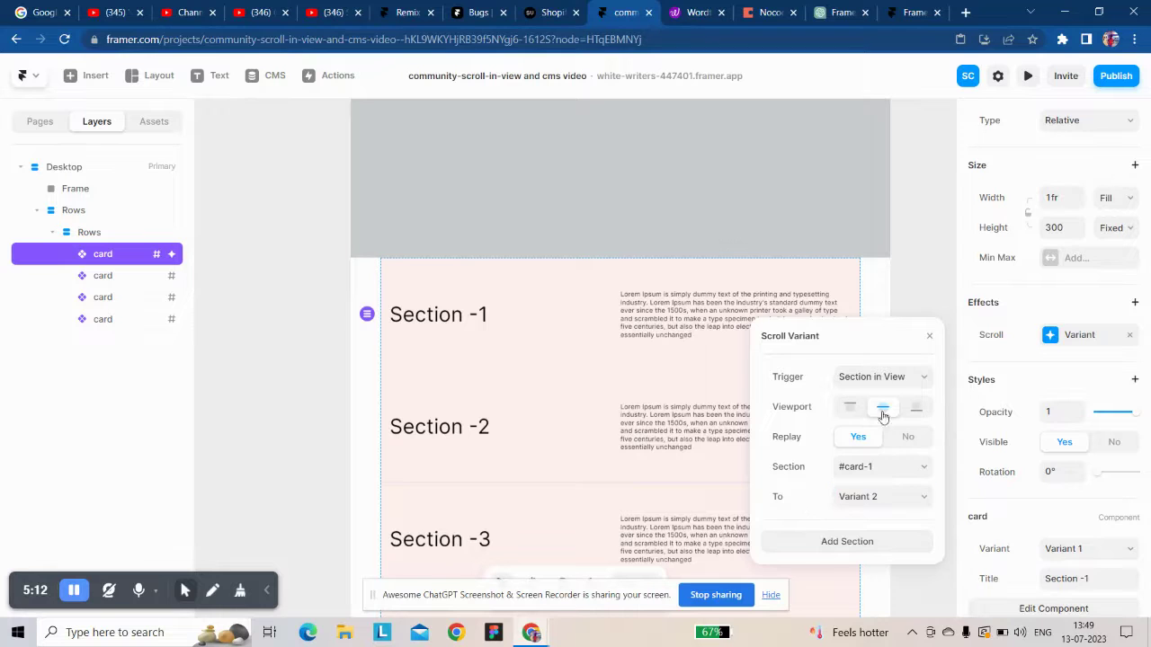
pyautogui.click(929, 335)
# - Preview the page and scroll past the Section -1 card to check its variant change, and return to the canvas
pyautogui.scroll(3, 434, 257)
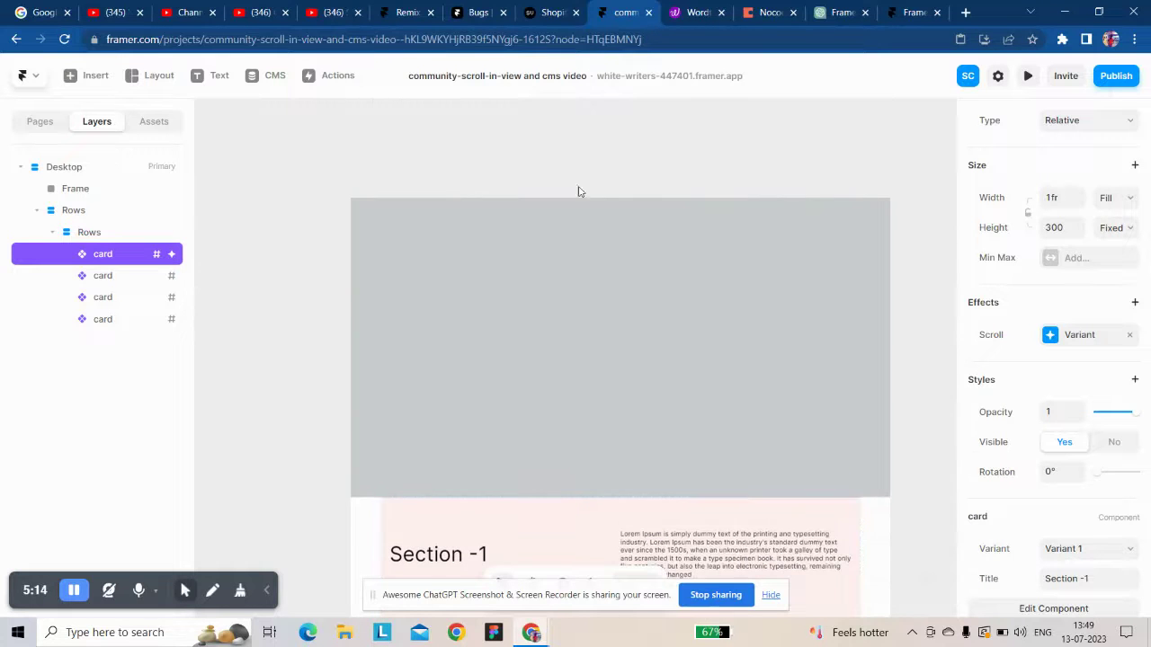
pyautogui.click(593, 177)
pyautogui.click(1026, 77)
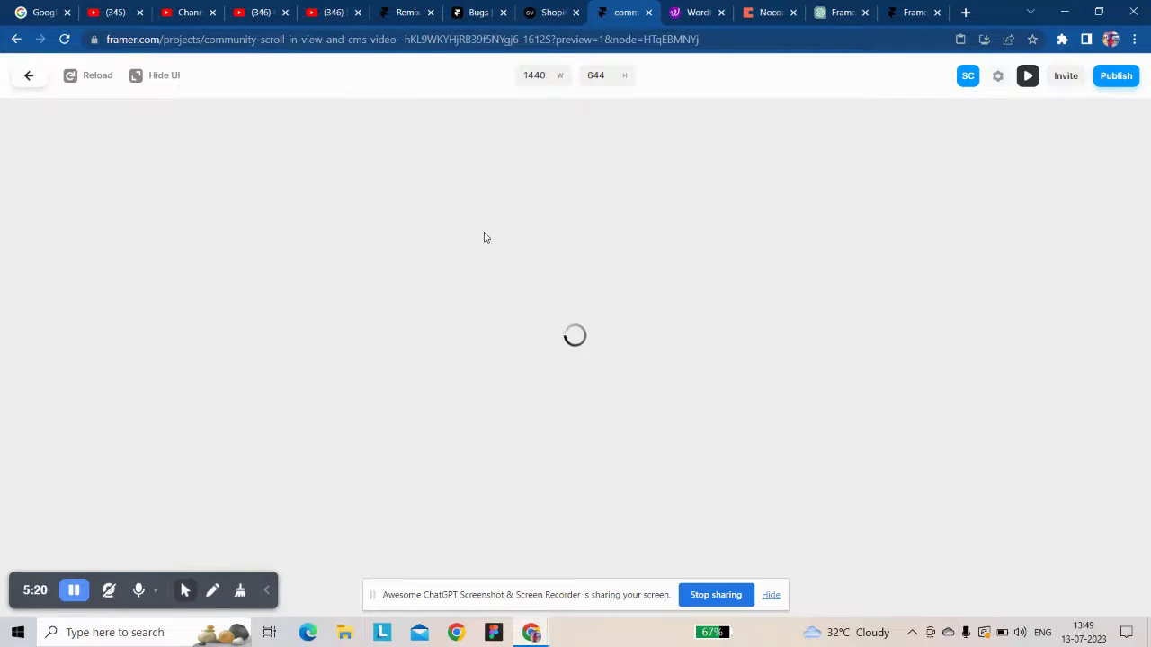
pyautogui.scroll(-8, 484, 237)
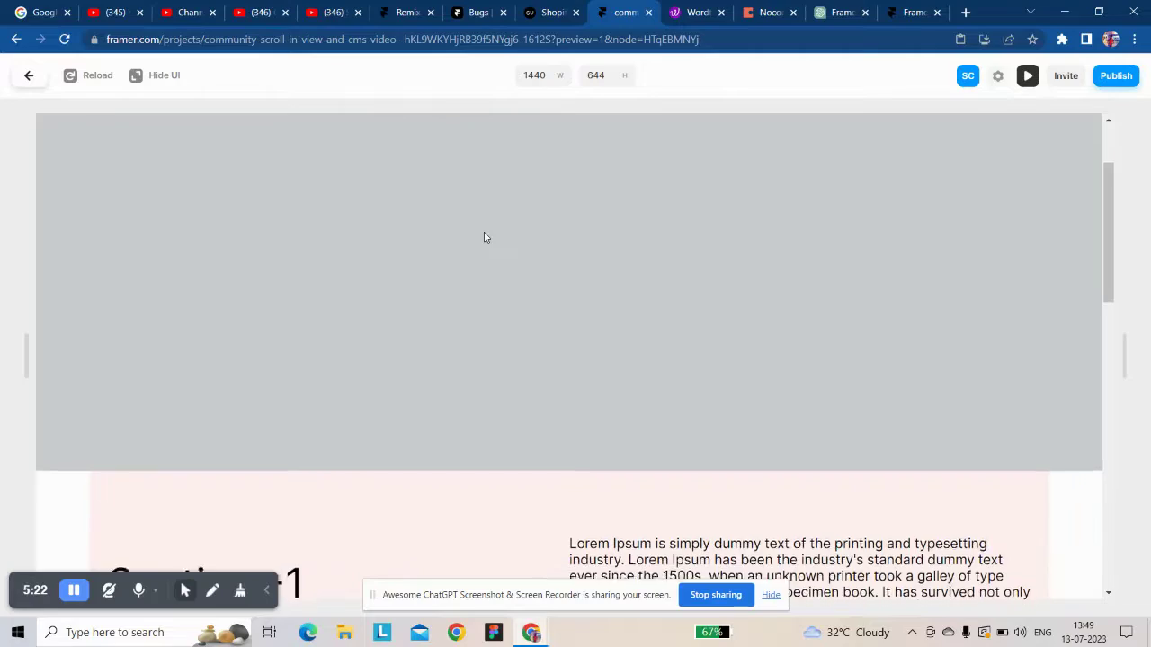
pyautogui.scroll(-2, 484, 237)
pyautogui.scroll(5, 483, 236)
pyautogui.scroll(3, 484, 236)
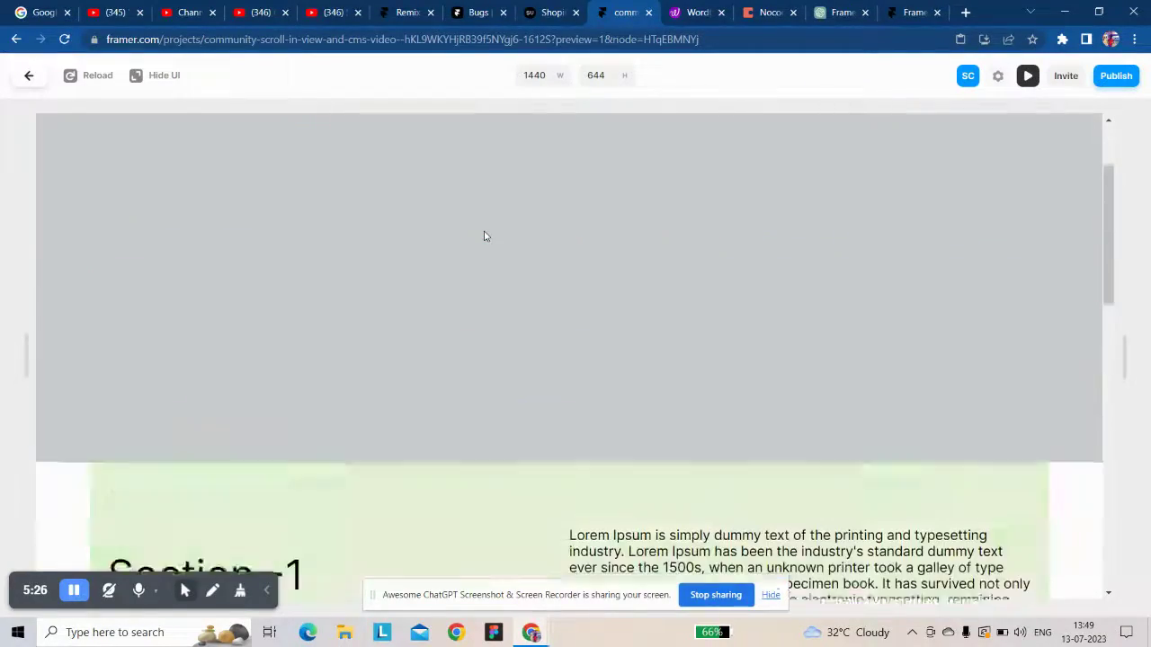
pyautogui.click(29, 76)
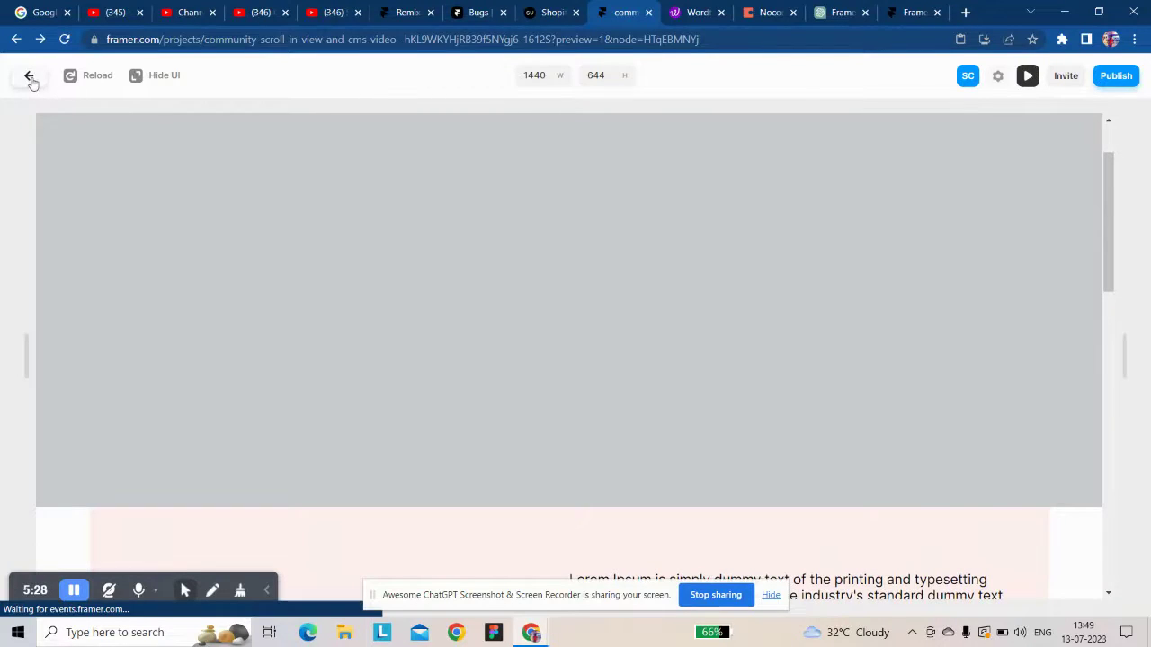
# - Add a Scroll Variant effect to the Section -2 card, triggered by Section in View
pyautogui.scroll(-3, 508, 317)
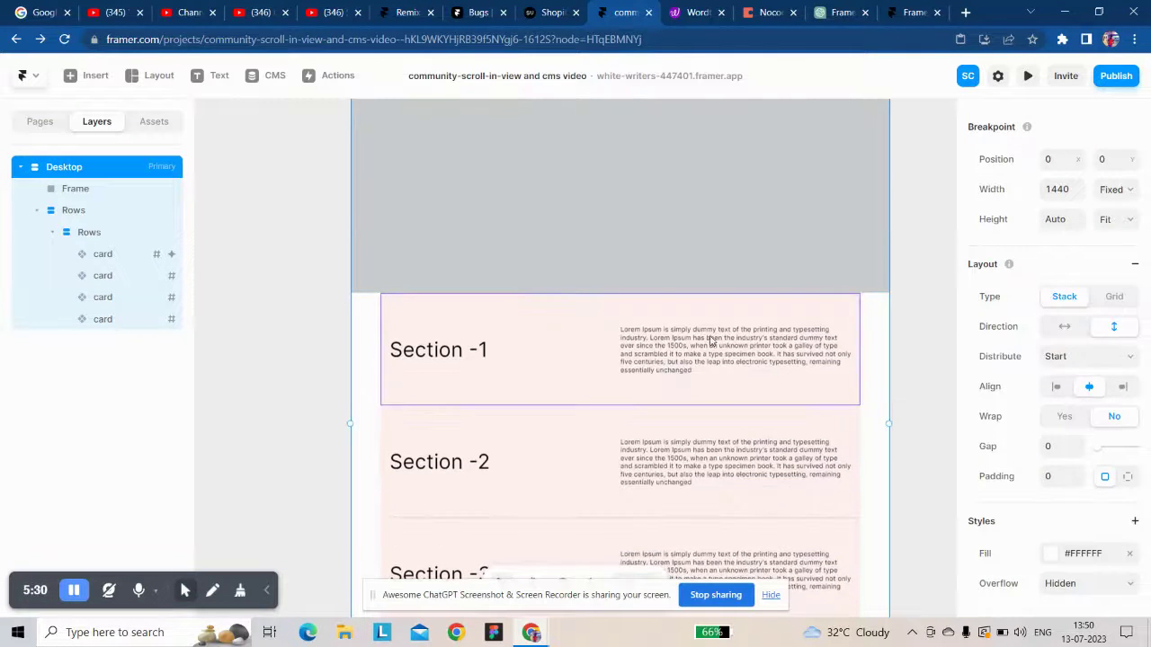
pyautogui.scroll(-2, 508, 318)
pyautogui.click(636, 382)
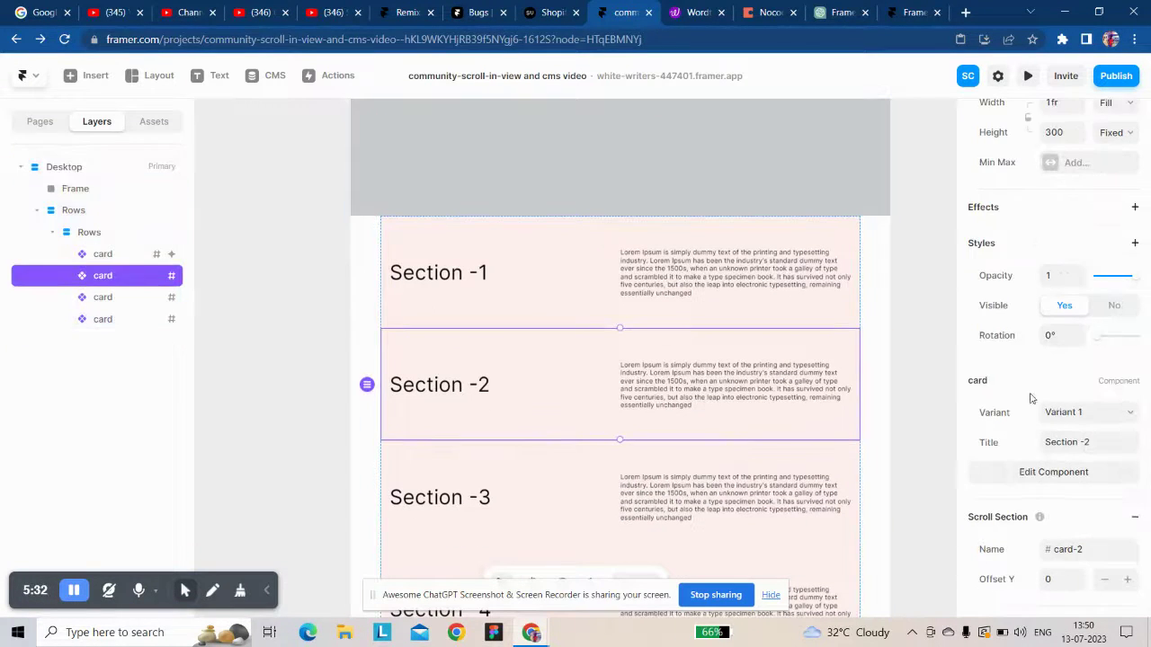
pyautogui.click(1135, 212)
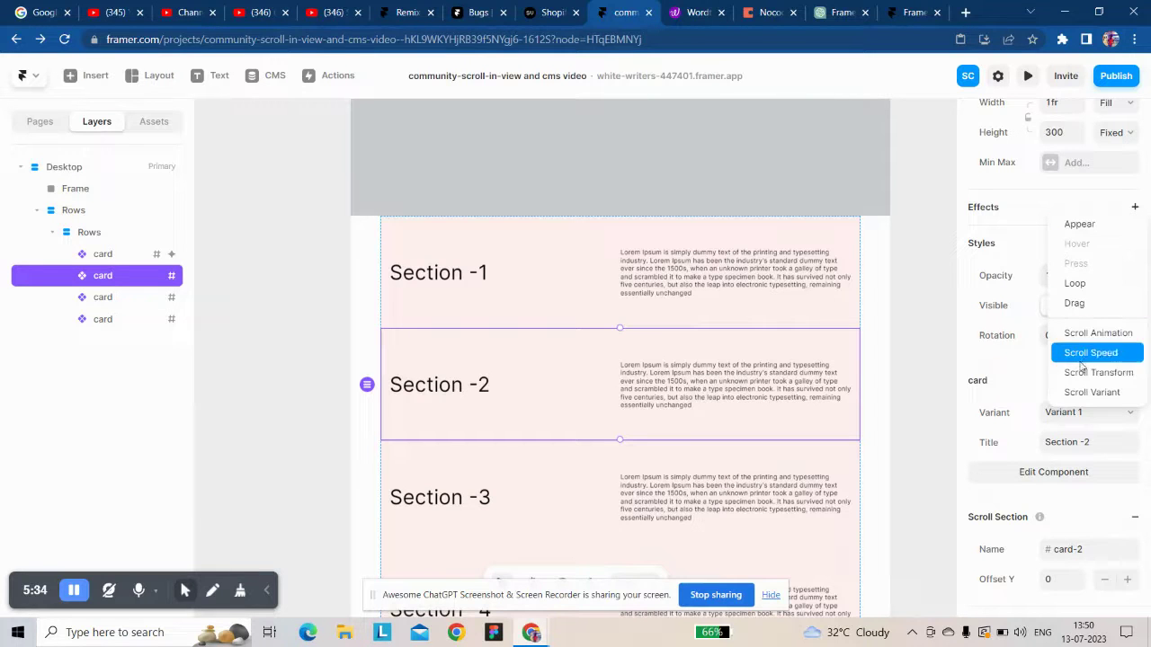
pyautogui.click(1094, 394)
pyautogui.click(865, 284)
pyautogui.click(872, 311)
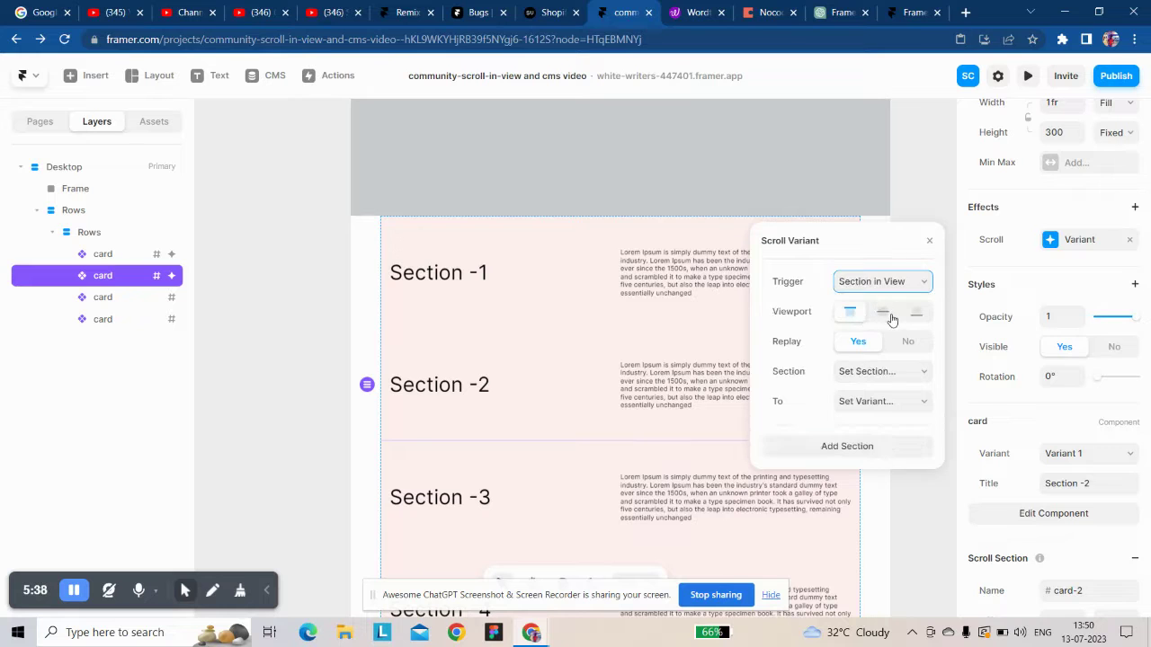
# - Set the Section -2 card's scroll variant to the viewport centre, with section #card-2 switching to Variant 2
pyautogui.click(872, 371)
pyautogui.click(864, 404)
pyautogui.click(881, 405)
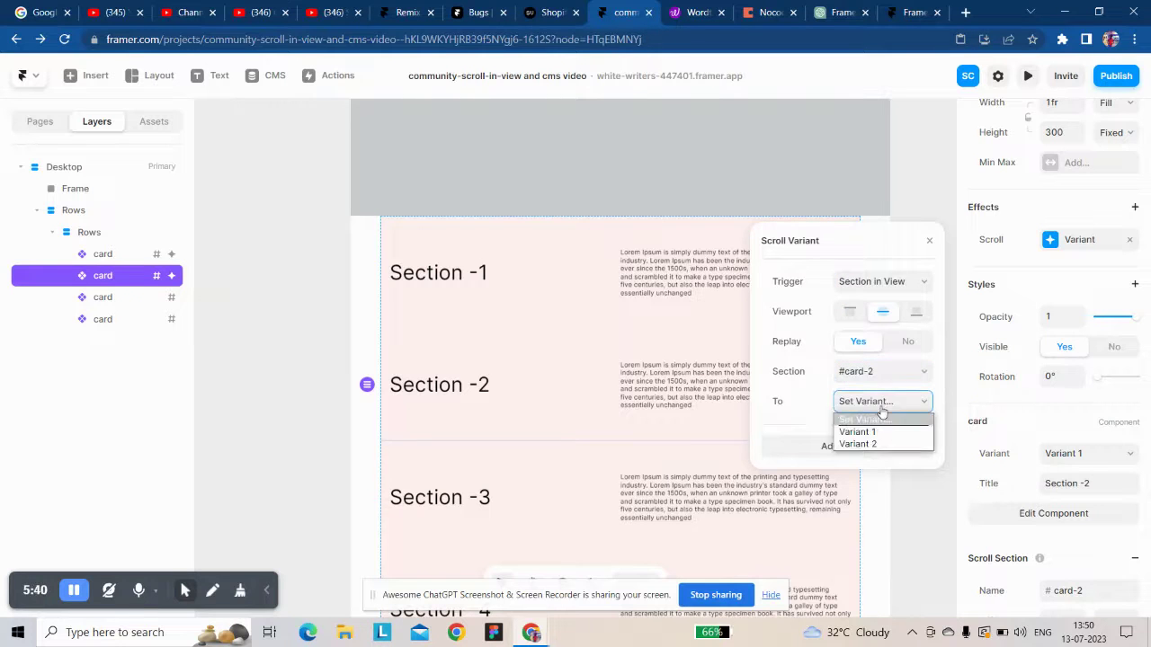
pyautogui.click(881, 445)
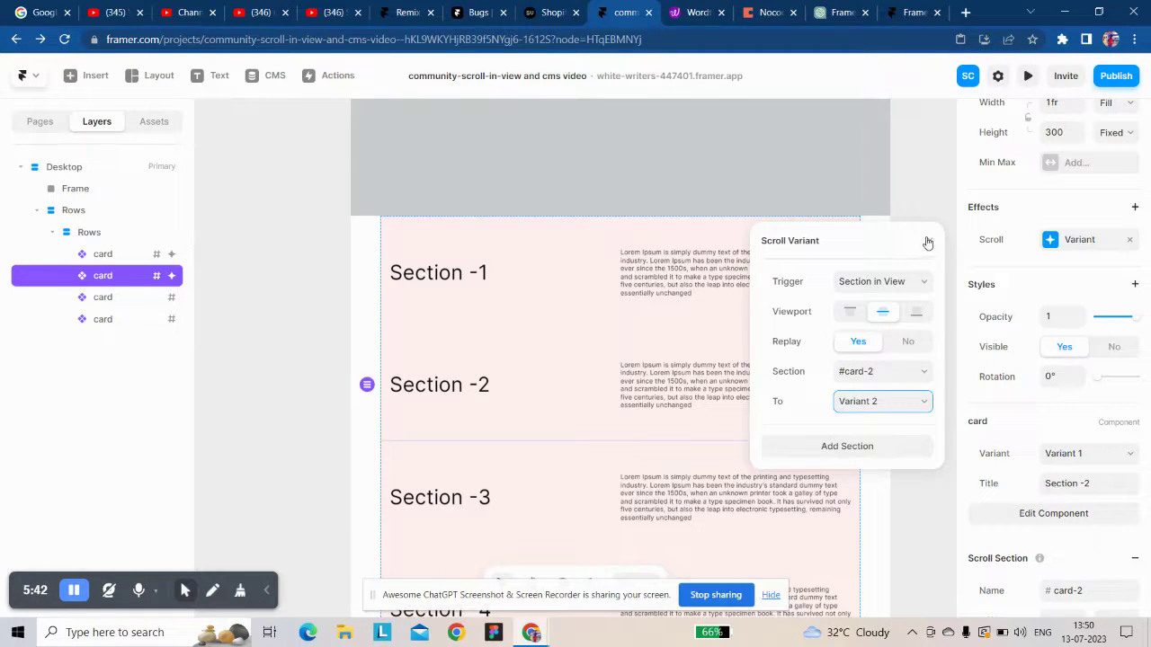
pyautogui.click(927, 242)
# - Add a Scroll Variant effect to the Section -3 card, triggered by Section in View
pyautogui.scroll(-3, 630, 360)
pyautogui.click(540, 387)
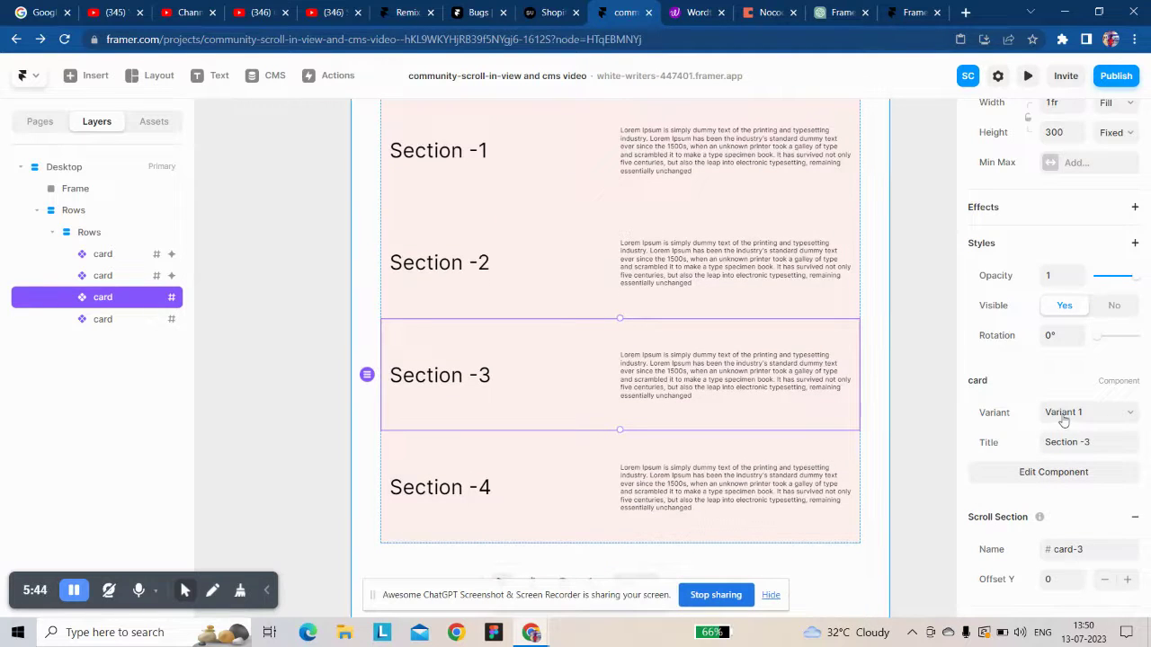
pyautogui.scroll(1, 1052, 368)
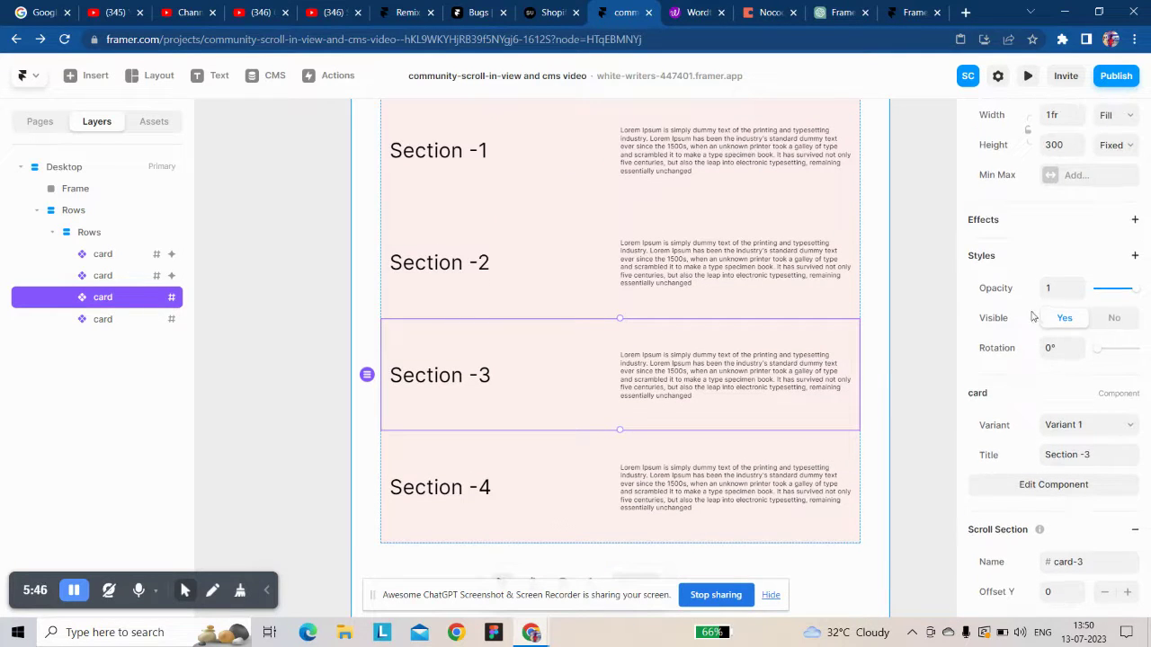
pyautogui.click(1133, 222)
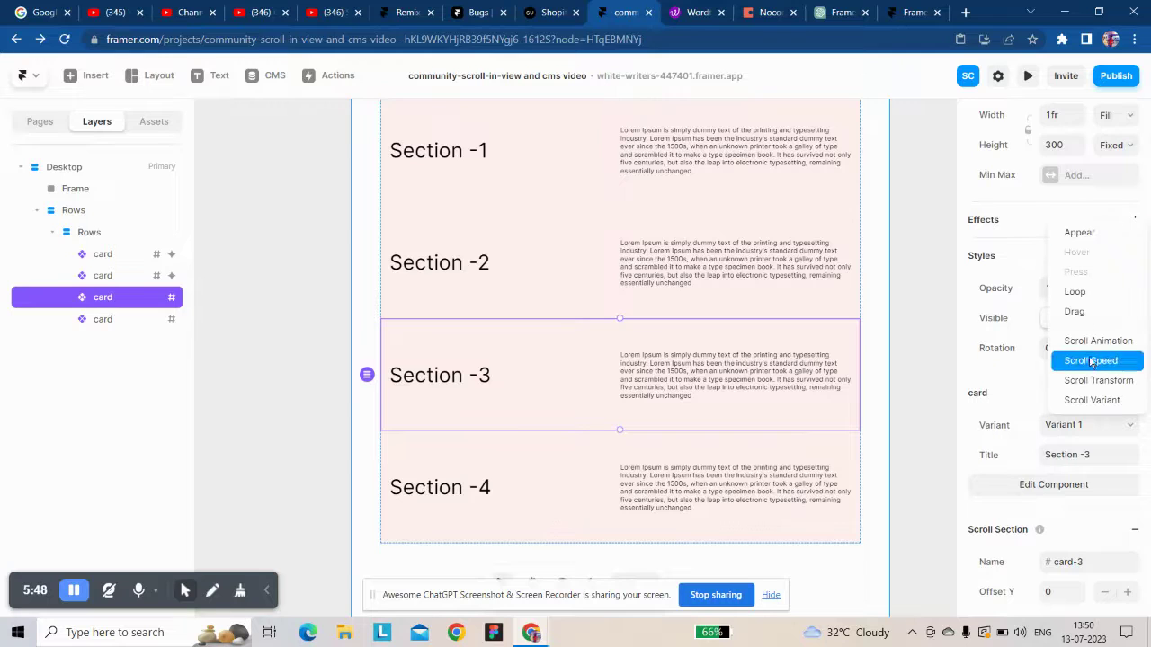
pyautogui.click(1092, 401)
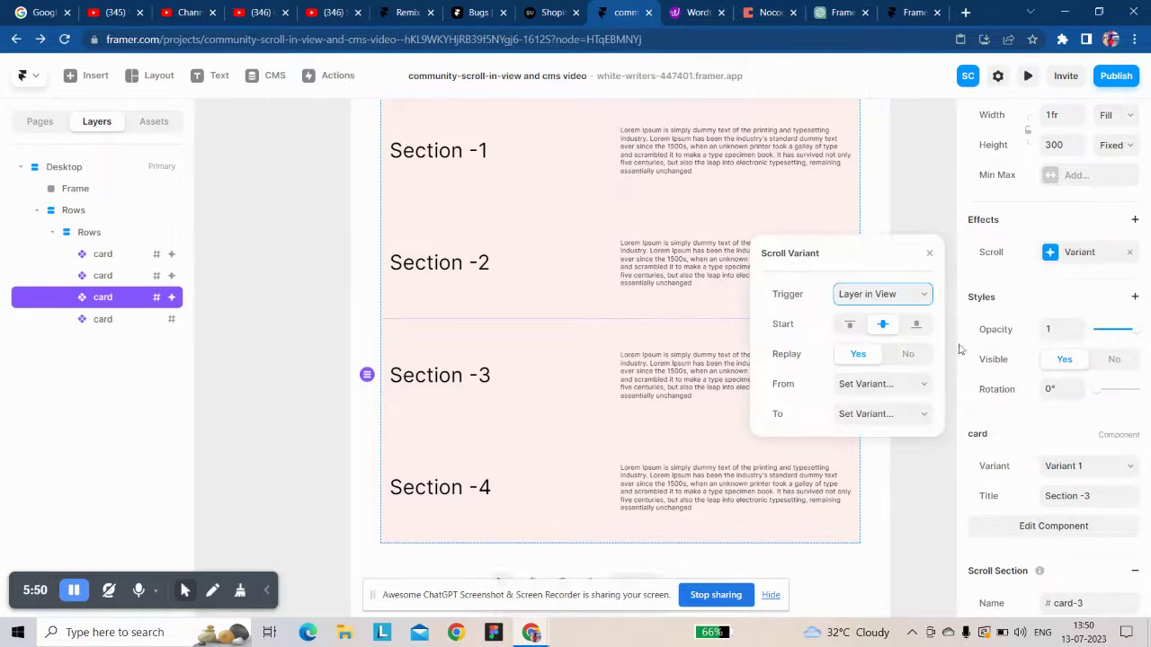
pyautogui.click(868, 294)
pyautogui.click(864, 325)
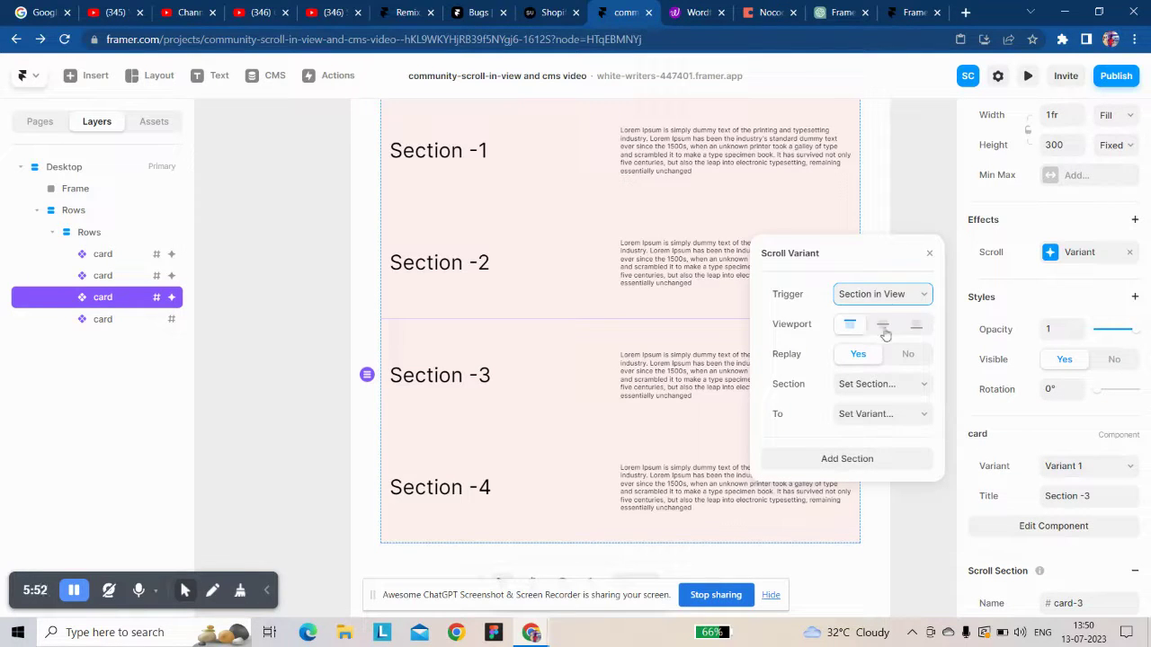
# - Set the Section -3 card's scroll variant to the viewport centre, with section #card-3 switching to Variant 2
pyautogui.click(895, 384)
pyautogui.click(877, 437)
pyautogui.click(879, 414)
pyautogui.click(890, 454)
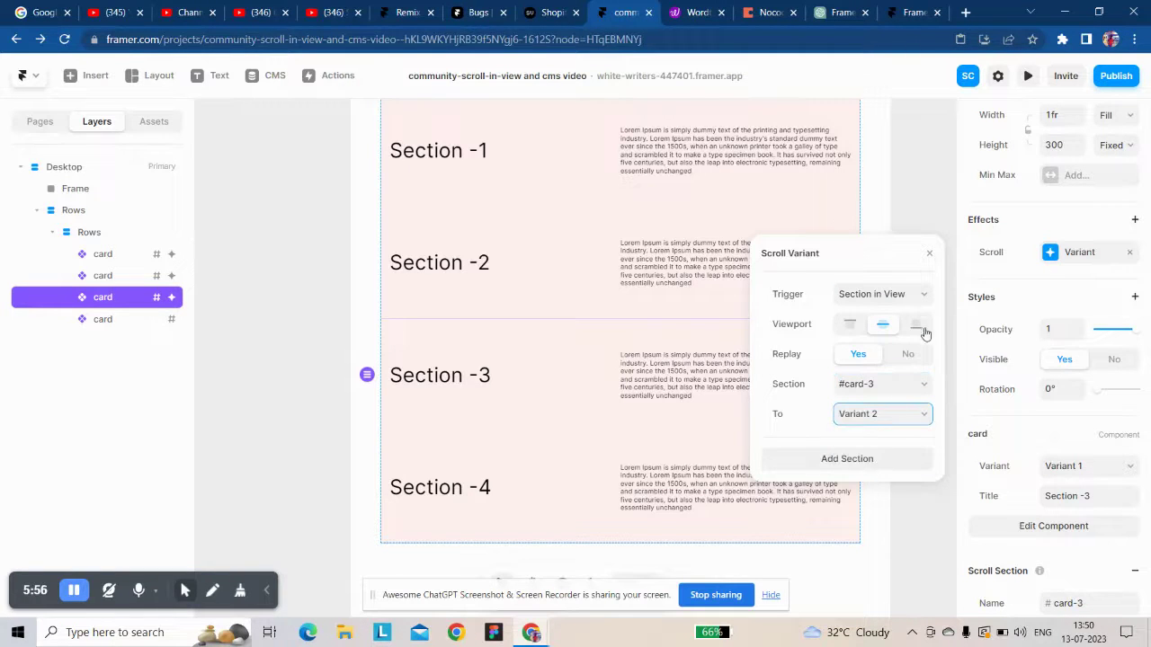
pyautogui.click(932, 254)
# - Add a Scroll Variant effect to the Section -4 card, triggered by Section in View
pyautogui.click(741, 475)
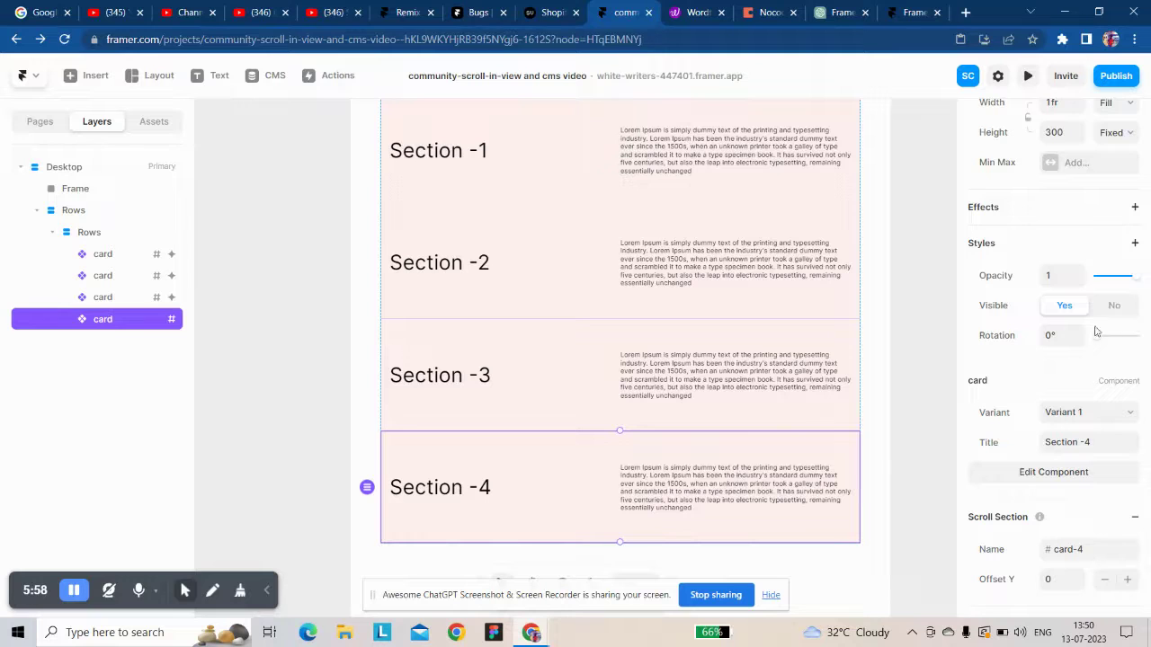
pyautogui.scroll(1, 1076, 274)
pyautogui.click(1134, 236)
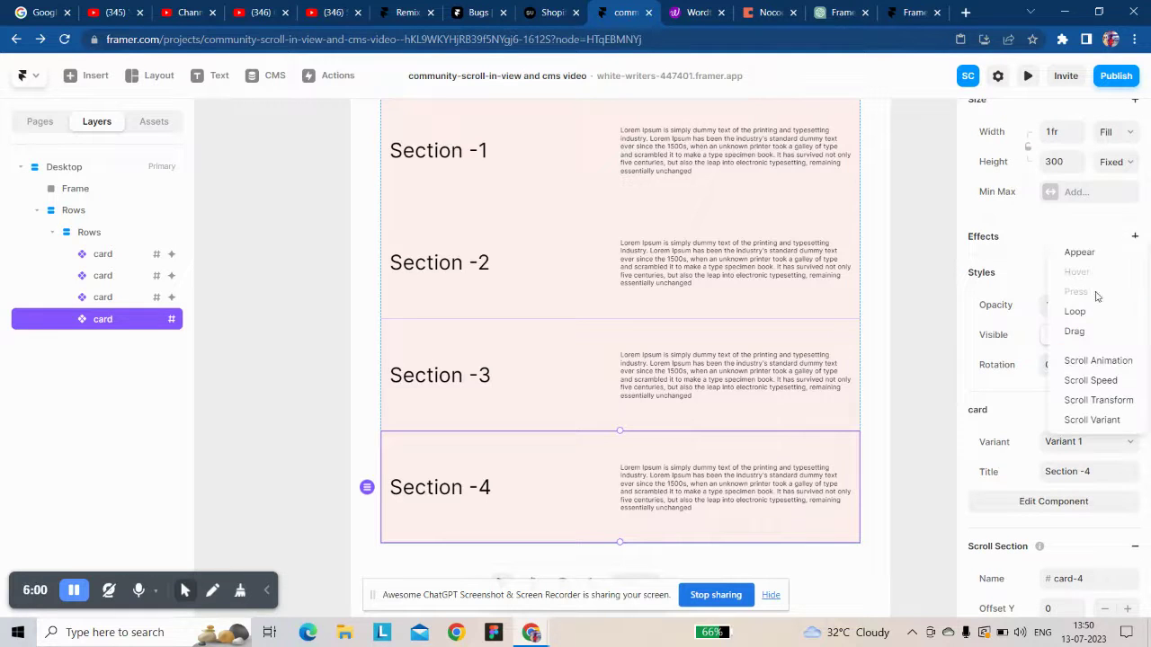
pyautogui.click(1092, 420)
pyautogui.click(908, 311)
pyautogui.click(876, 342)
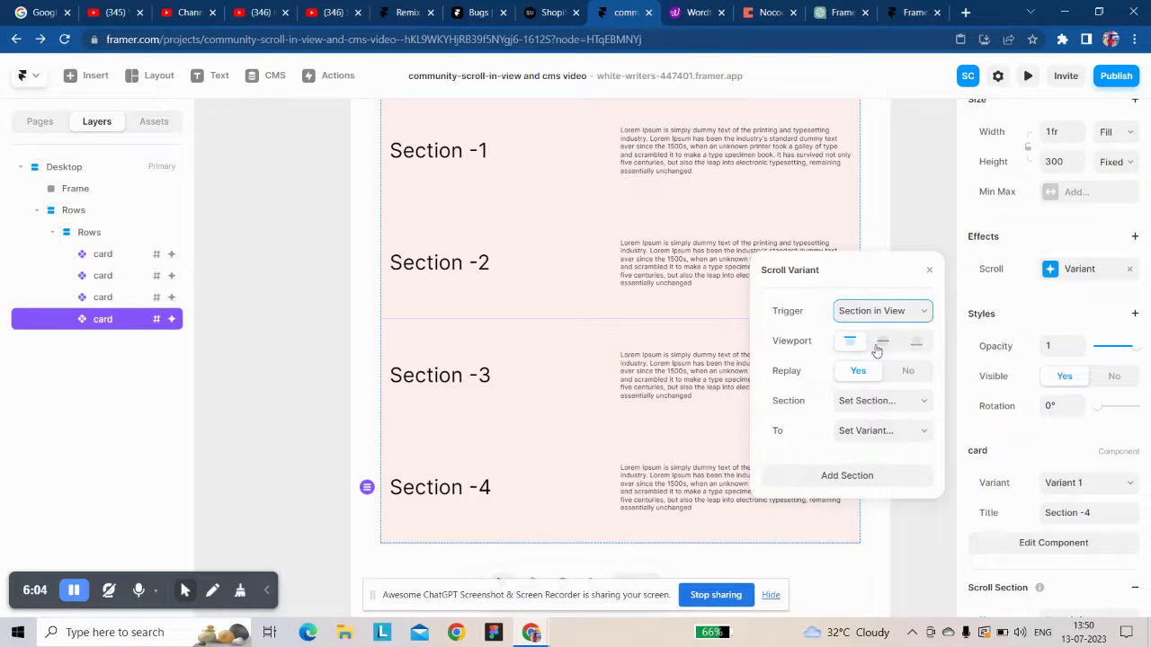
# - Set the Section -4 card's scroll variant to the viewport centre, with section #card-4 switching to Variant 2
pyautogui.click(885, 402)
pyautogui.click(879, 467)
pyautogui.click(877, 430)
pyautogui.click(884, 474)
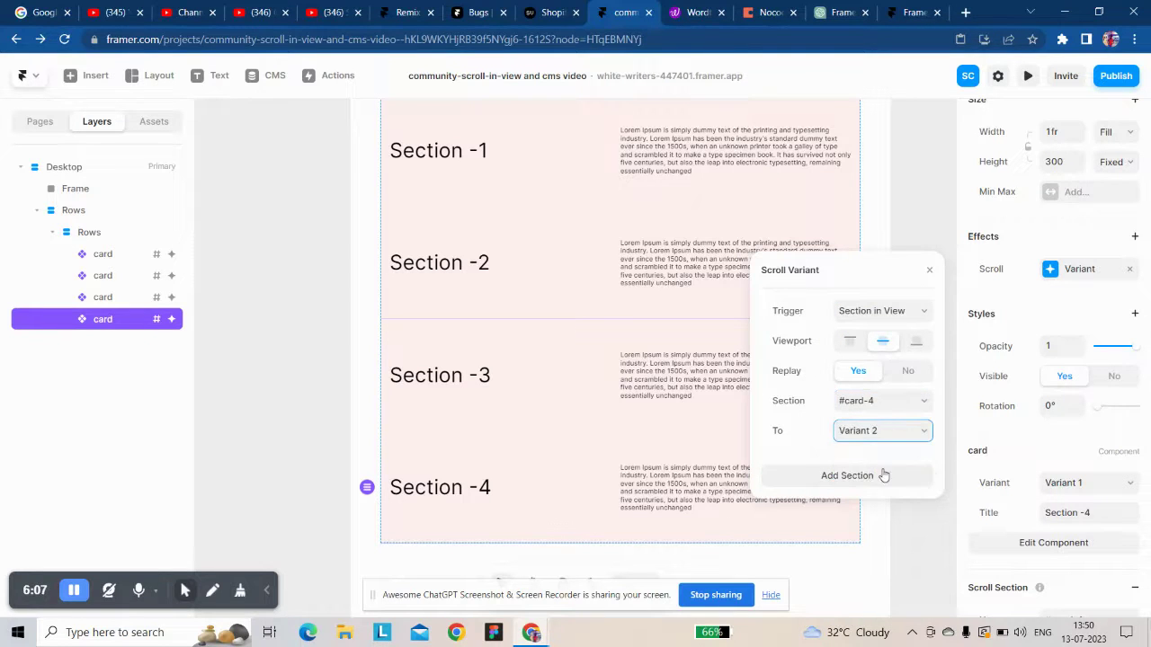
pyautogui.click(930, 269)
# - Preview the Desktop page and scroll through all four cards to check their variant changes, and return to the canvas
pyautogui.scroll(5, 506, 275)
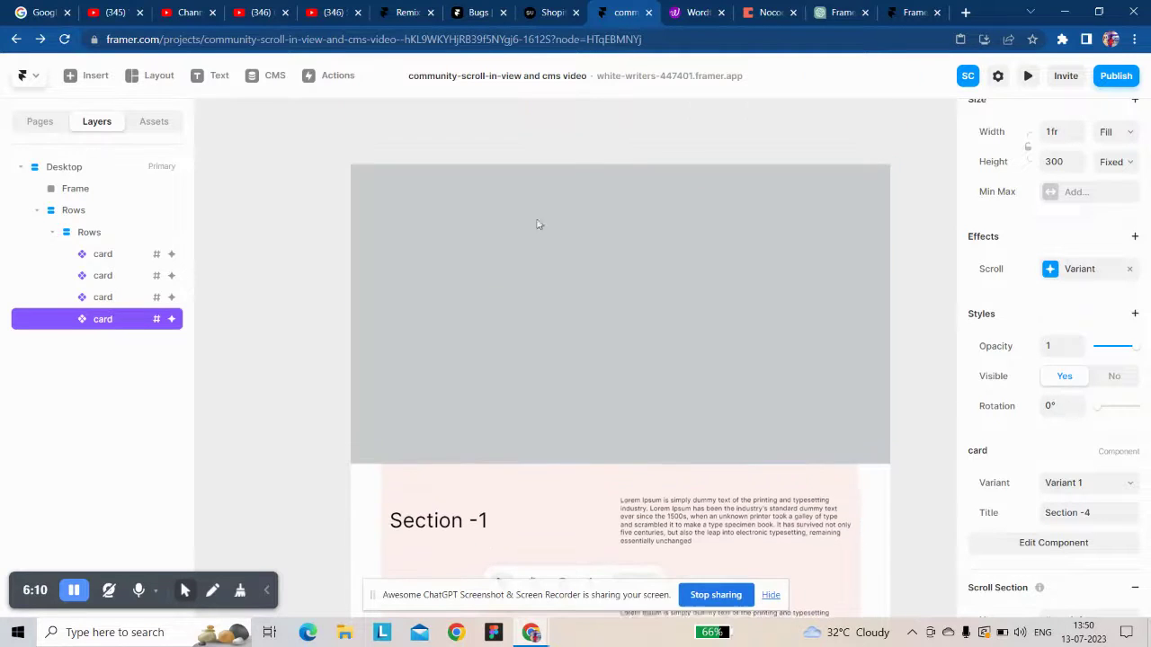
pyautogui.click(581, 144)
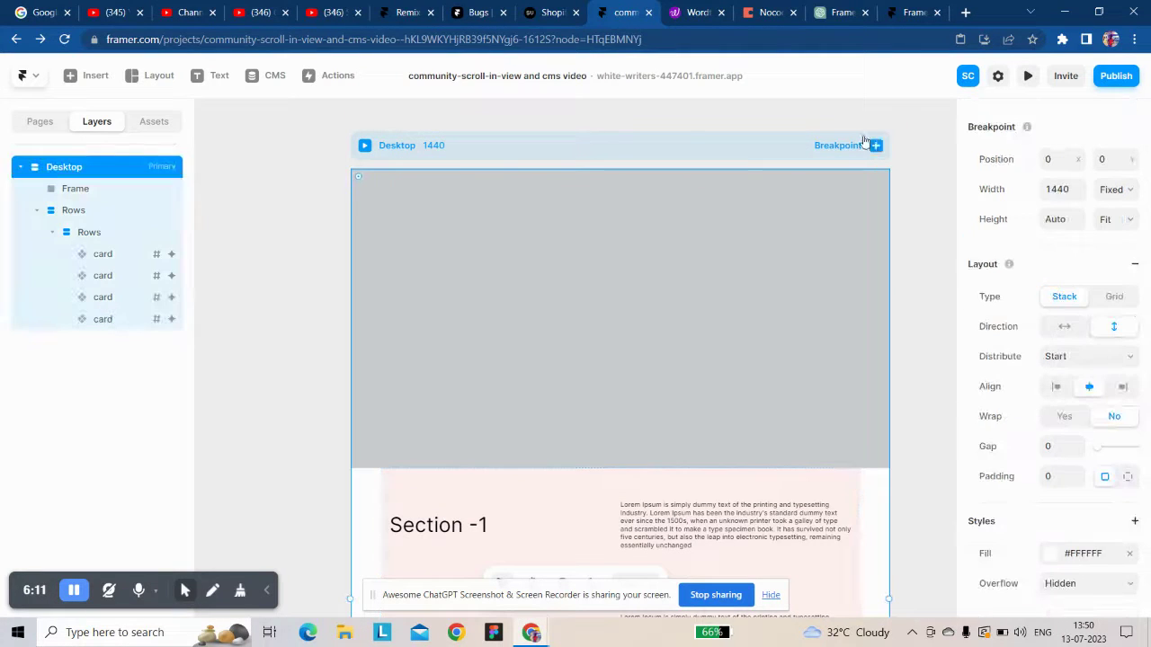
pyautogui.click(1028, 78)
pyautogui.scroll(-5, 450, 264)
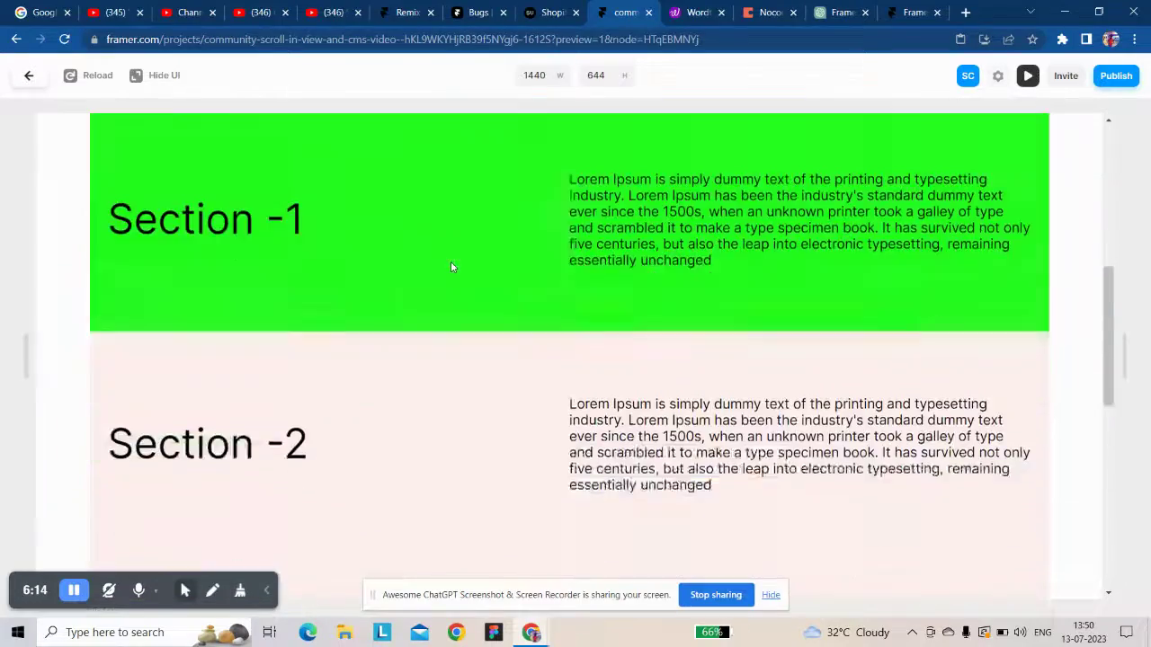
pyautogui.scroll(-8, 451, 265)
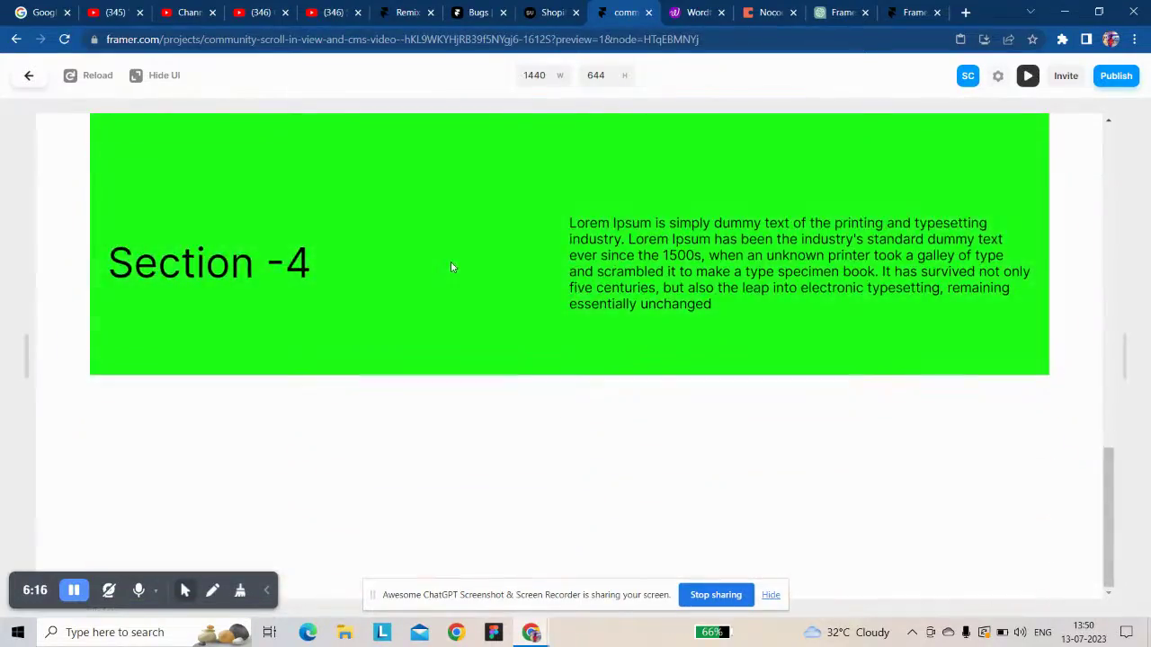
pyautogui.scroll(8, 451, 267)
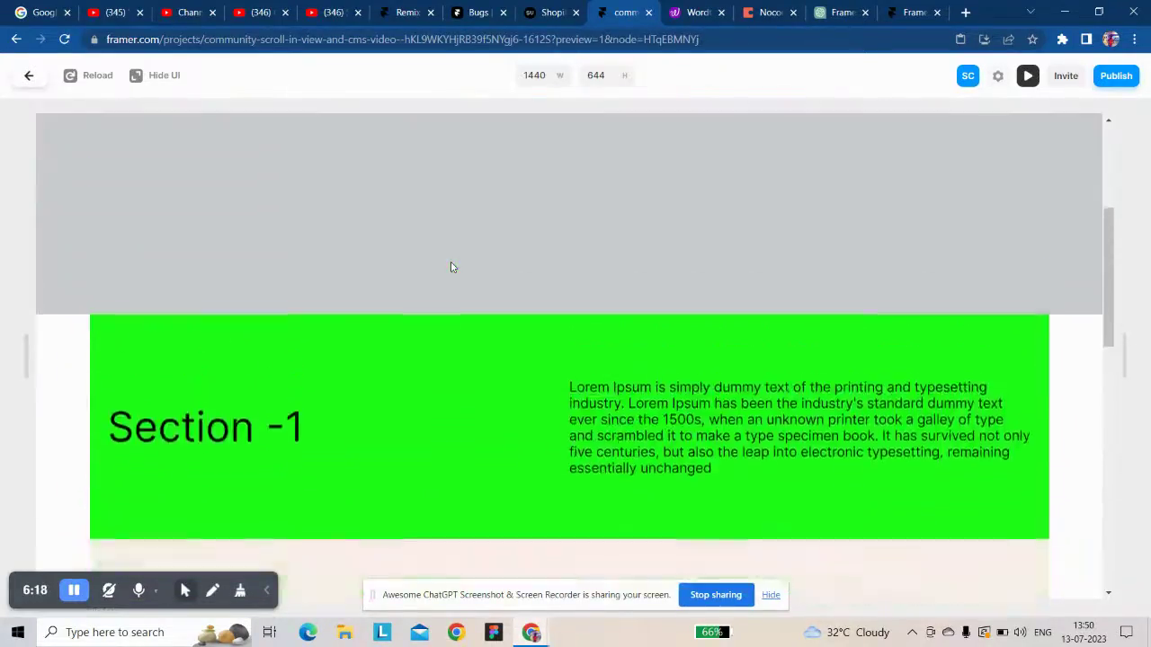
pyautogui.scroll(2, 451, 267)
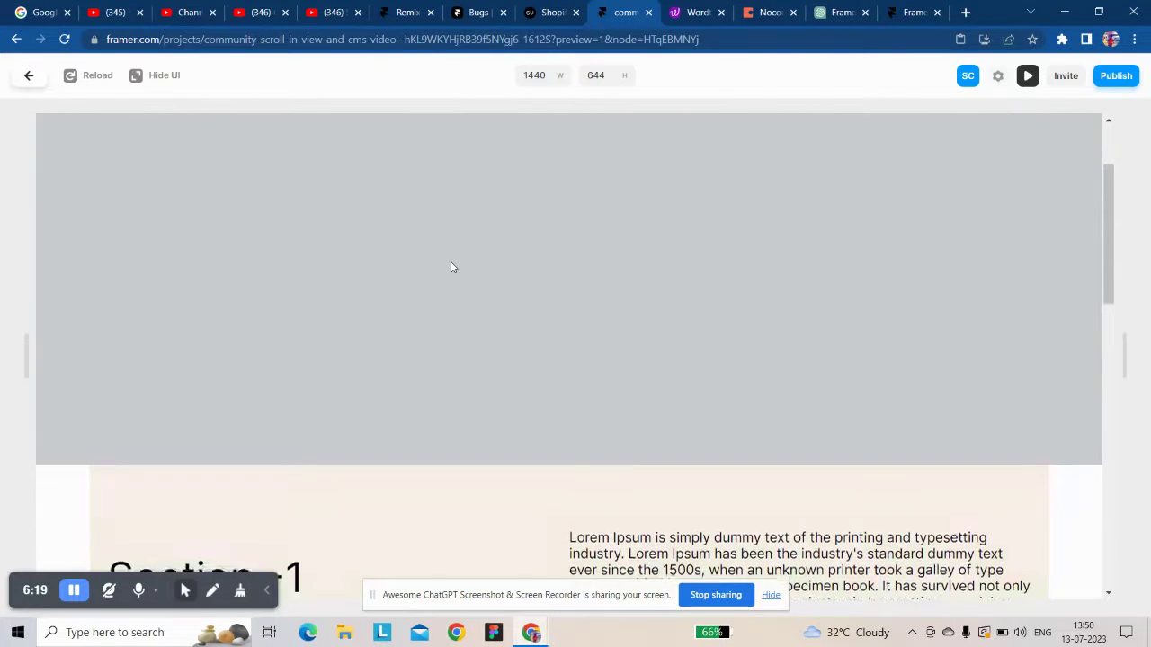
pyautogui.click(19, 81)
# - Add a second trigger to the Section -1 card's Scroll Variant effect that switches it to Variant 1 at section #card-2
pyautogui.scroll(-3, 390, 192)
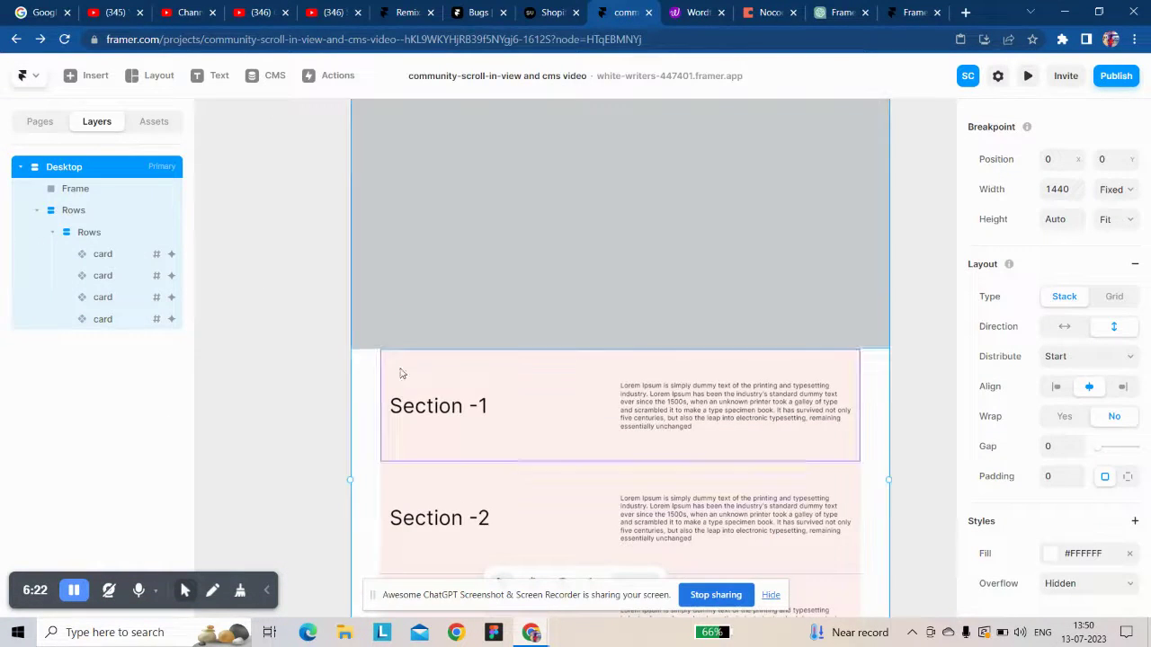
pyautogui.click(456, 322)
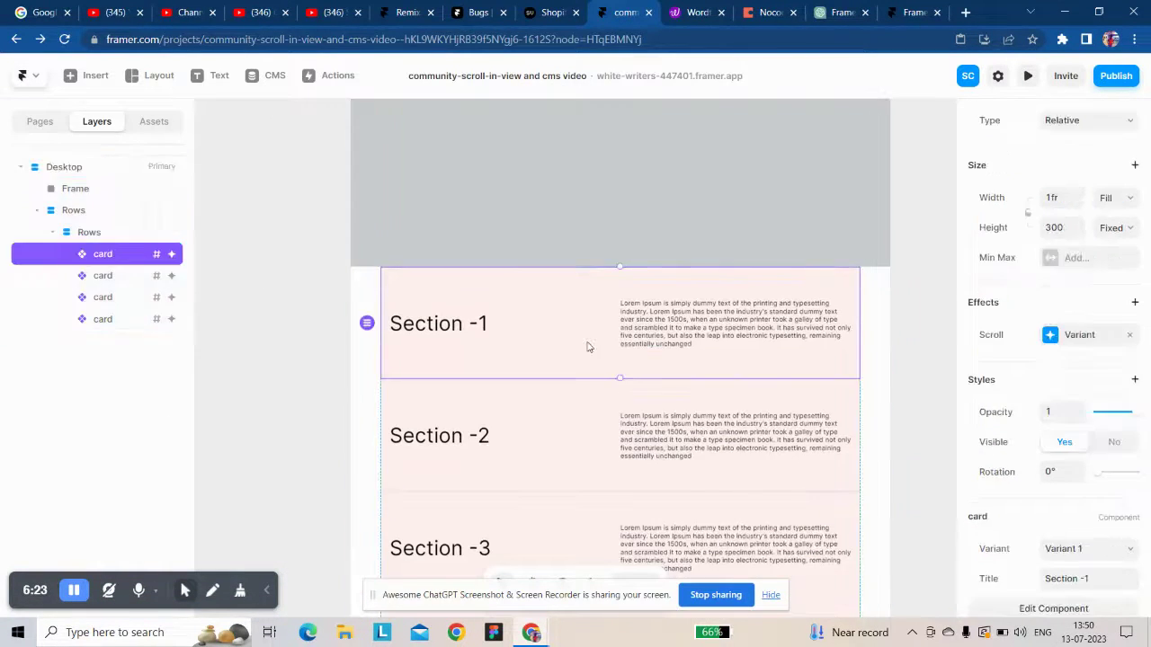
pyautogui.click(1079, 334)
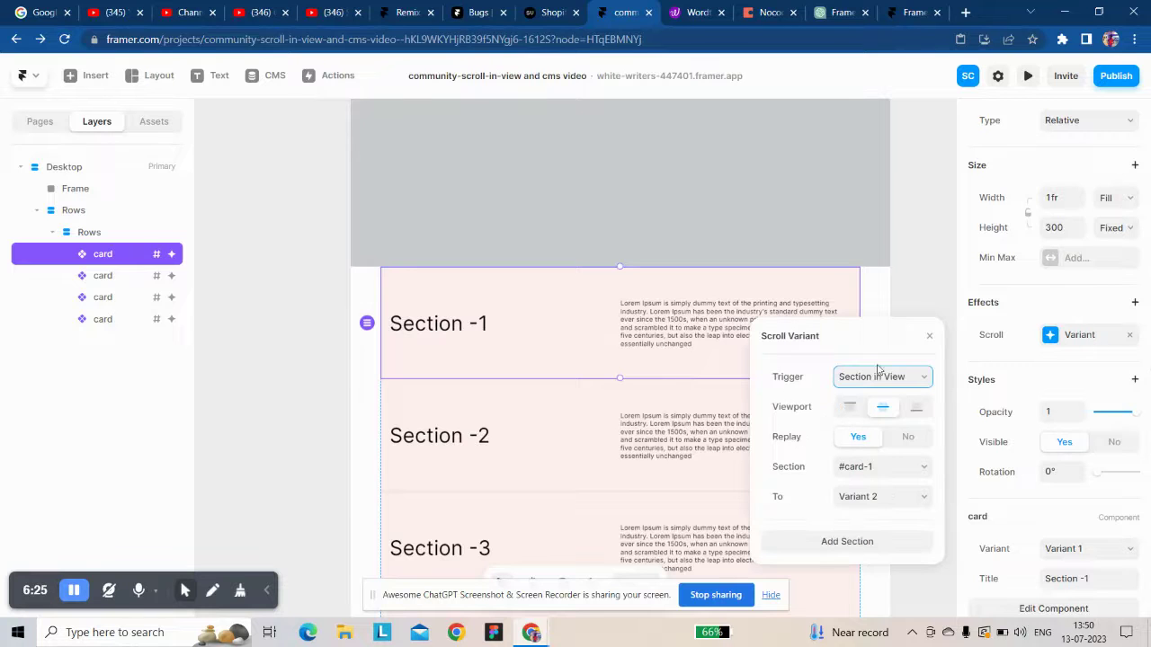
pyautogui.click(834, 540)
pyautogui.click(845, 509)
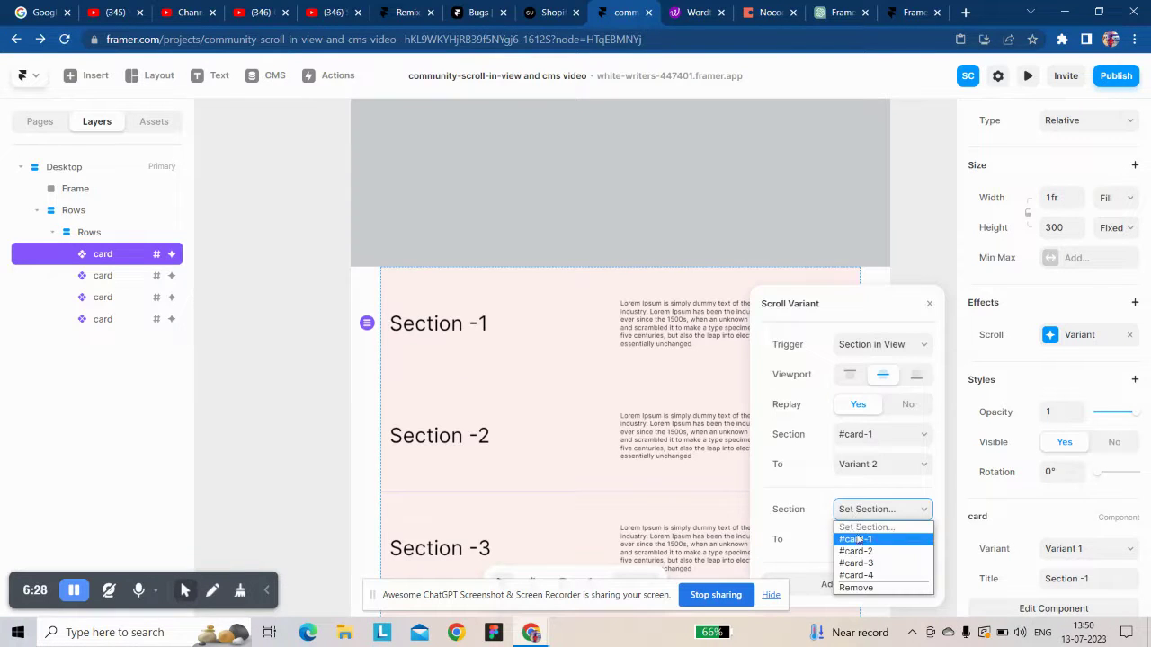
pyautogui.click(862, 551)
pyautogui.click(861, 543)
pyautogui.click(861, 569)
pyautogui.click(925, 305)
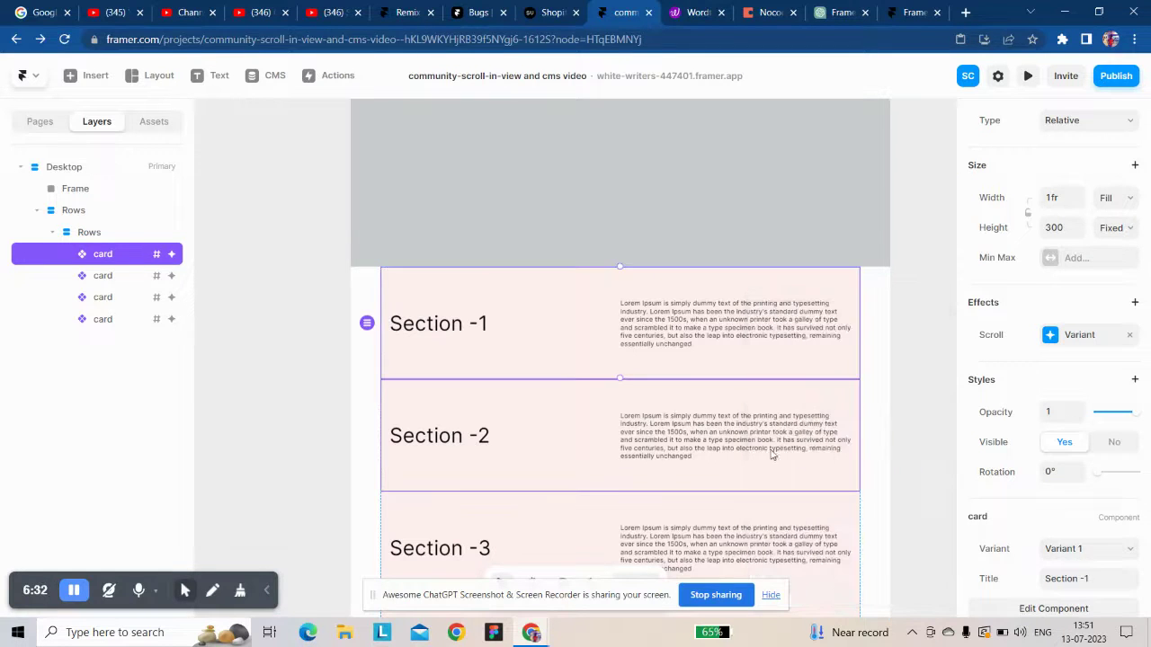
# - Add a second trigger to the Section -2 card's Scroll Variant effect that switches it to Variant 1 at section #card-3
pyautogui.click(770, 442)
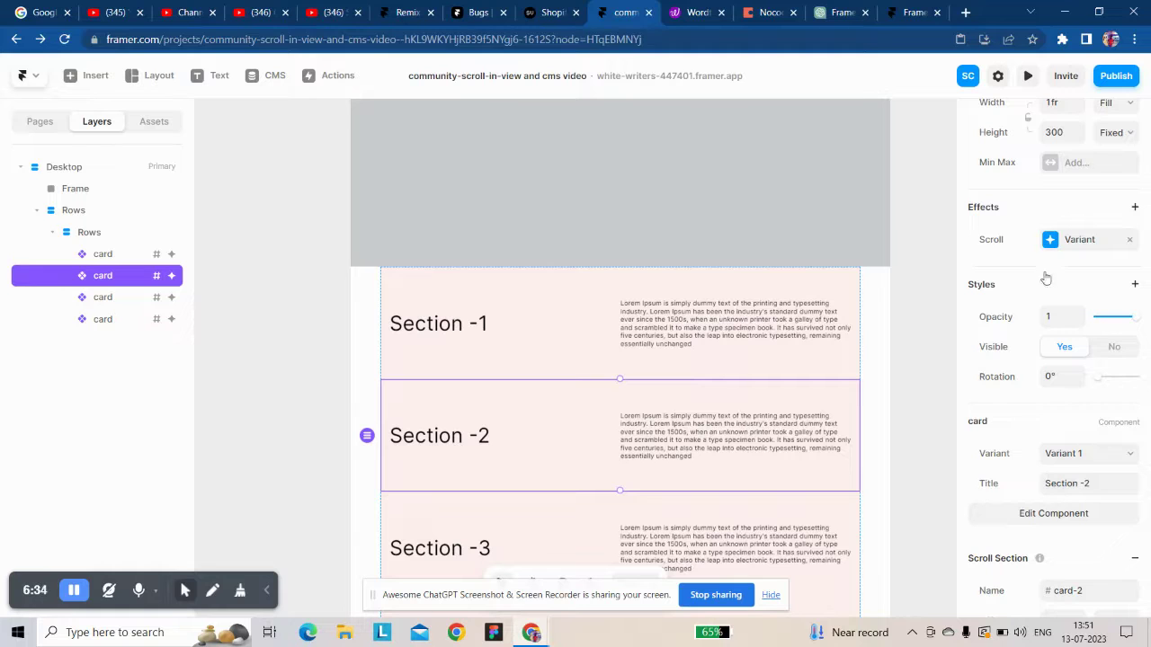
pyautogui.click(1052, 239)
pyautogui.click(861, 443)
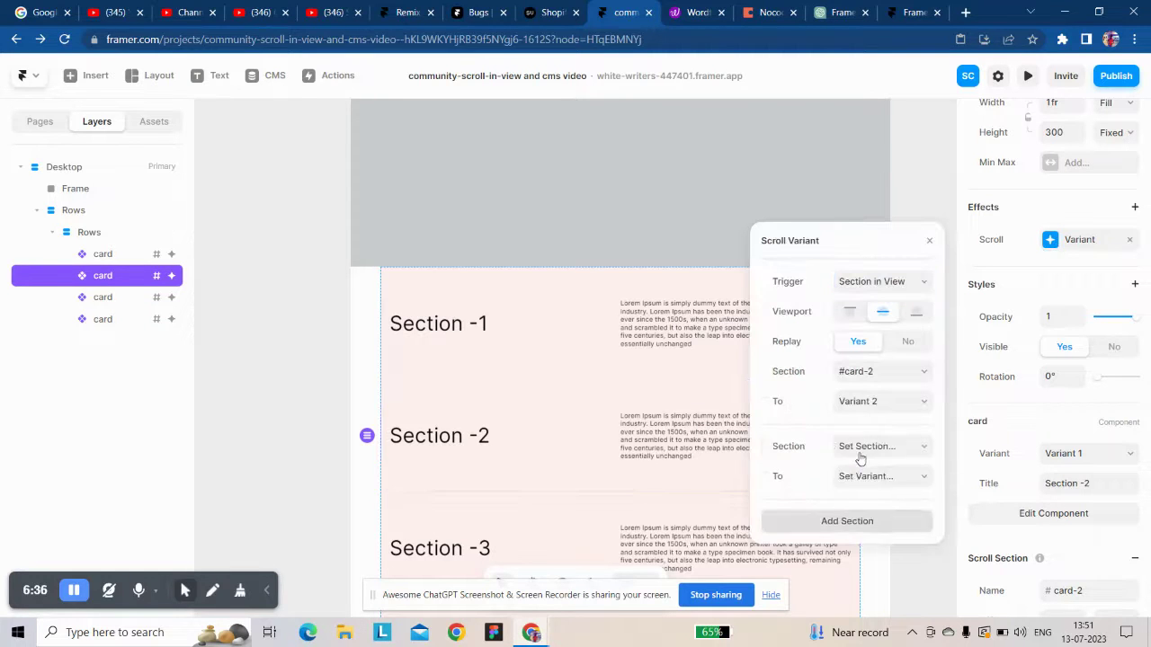
pyautogui.click(847, 447)
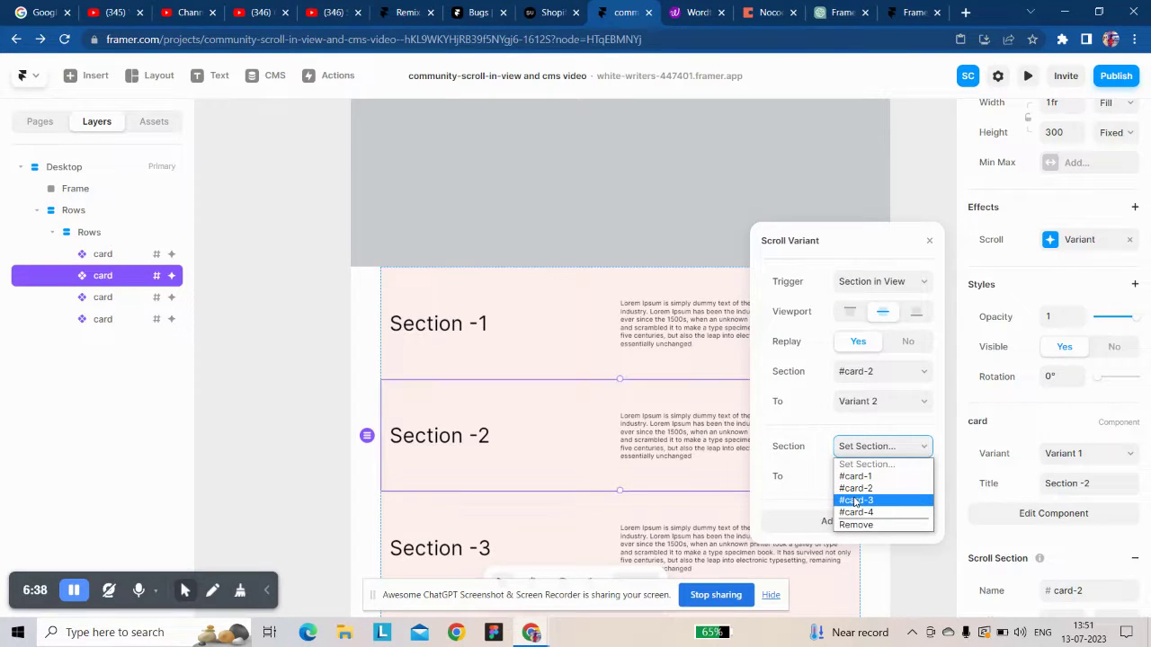
pyautogui.click(855, 501)
pyautogui.click(856, 481)
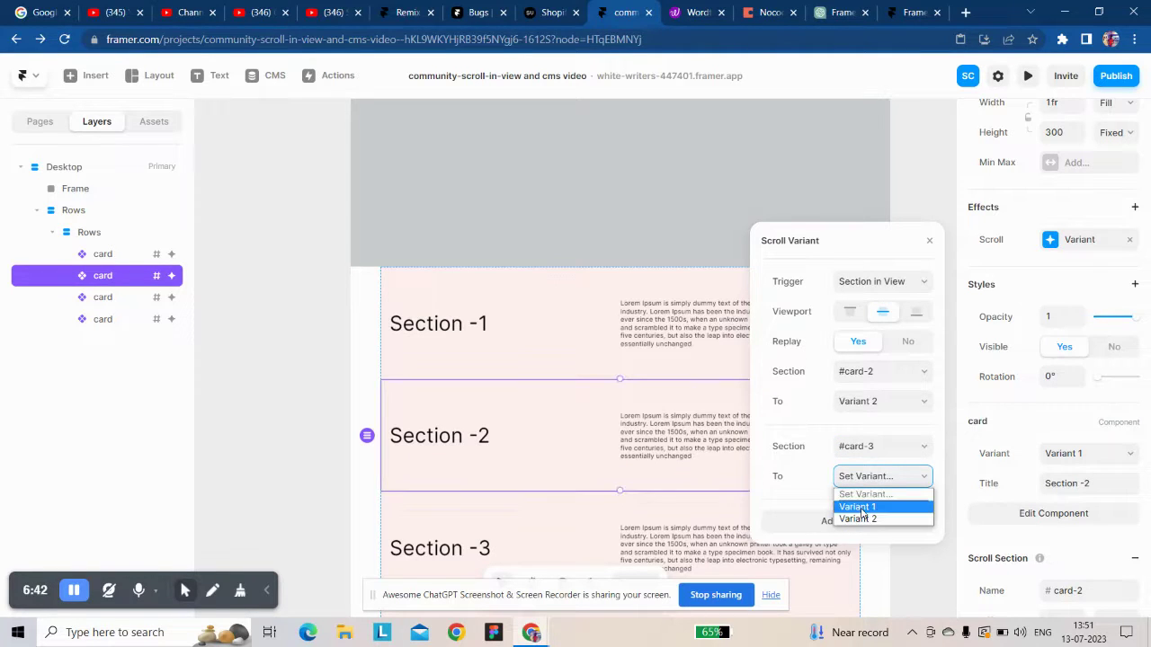
pyautogui.click(859, 507)
pyautogui.click(931, 243)
# - Add a second trigger to the Section -3 card's Scroll Variant effect that switches it to Variant 1 at section #card-4
pyautogui.scroll(-3, 755, 405)
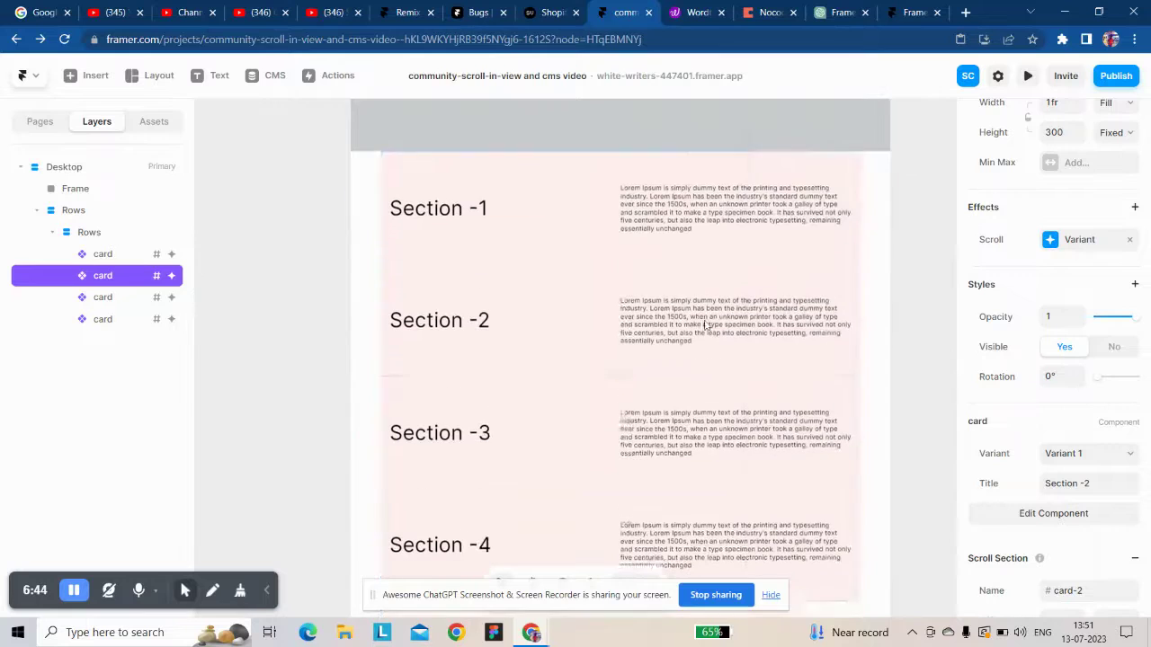
pyautogui.click(755, 405)
pyautogui.click(1050, 253)
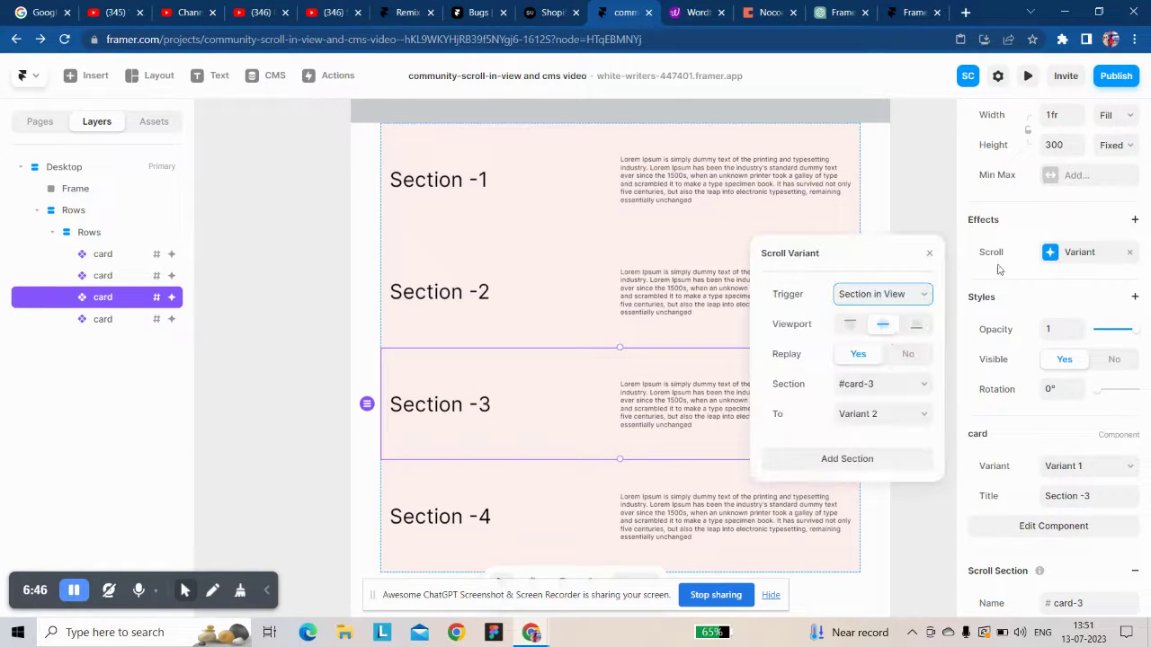
pyautogui.click(876, 415)
pyautogui.click(870, 441)
pyautogui.click(873, 459)
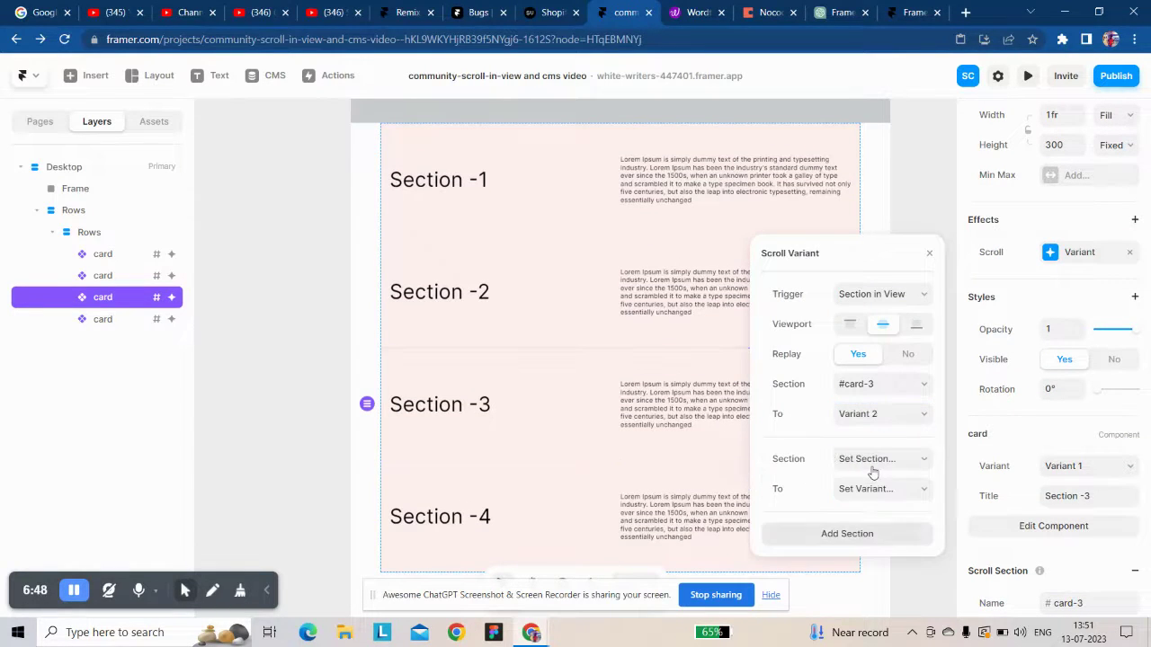
pyautogui.click(867, 460)
pyautogui.click(870, 525)
pyautogui.click(877, 488)
pyautogui.click(872, 515)
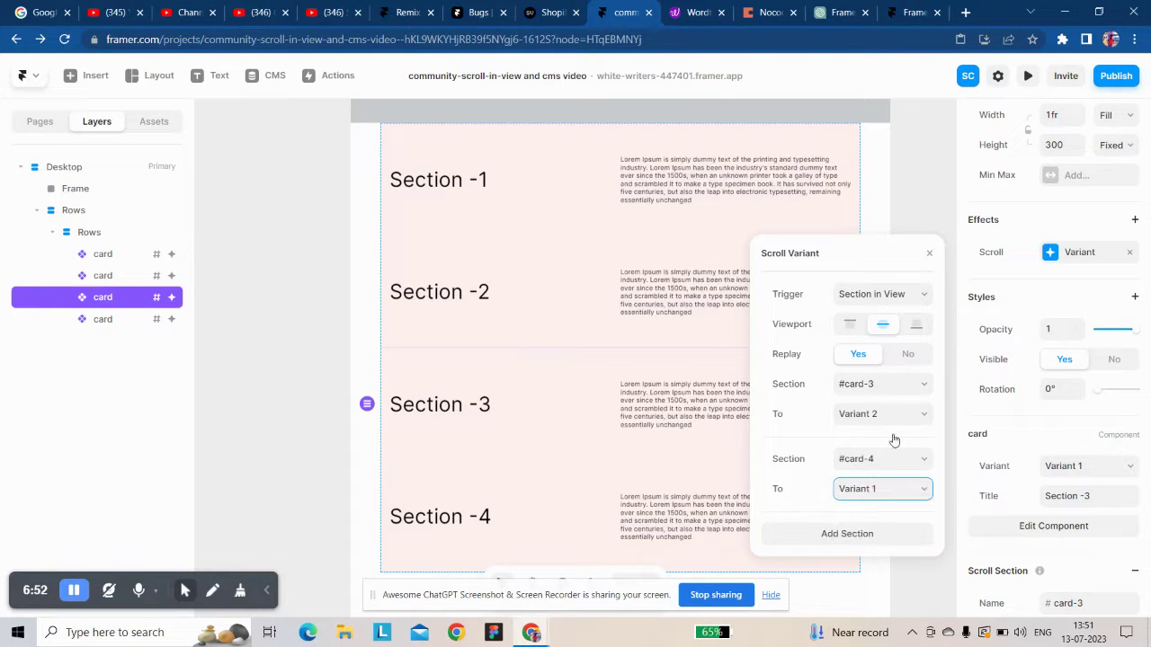
pyautogui.click(929, 252)
# - Draw a frame about 966 by 100 beneath the Section -4 card and set its width to Fill
pyautogui.scroll(-3, 602, 409)
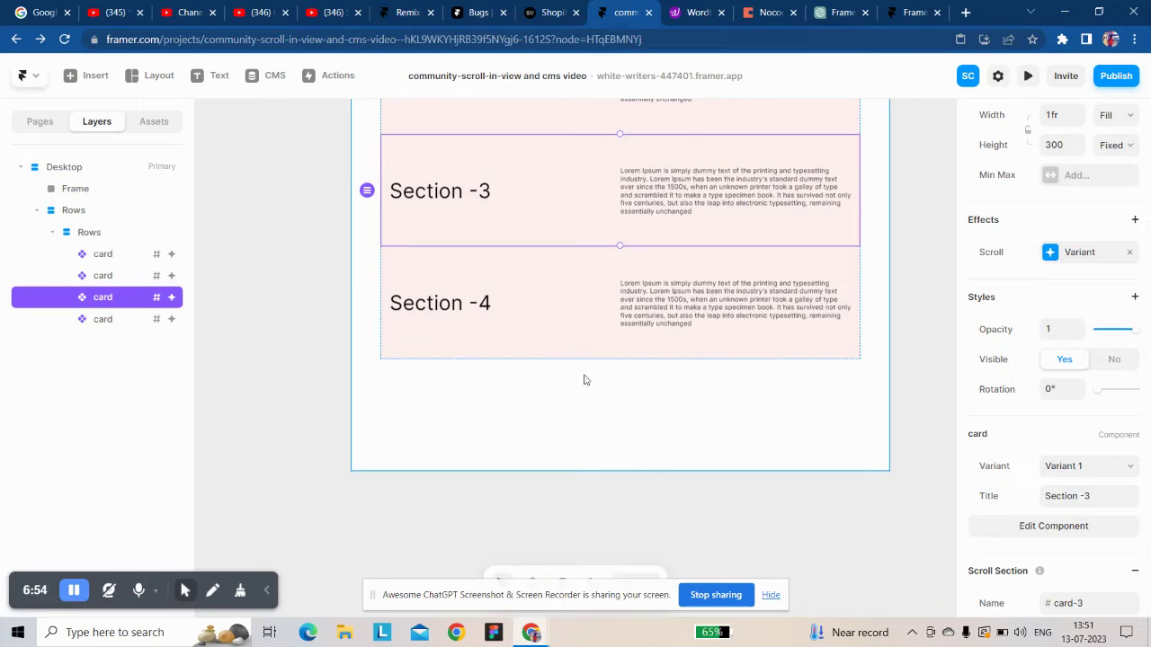
pyautogui.click(159, 76)
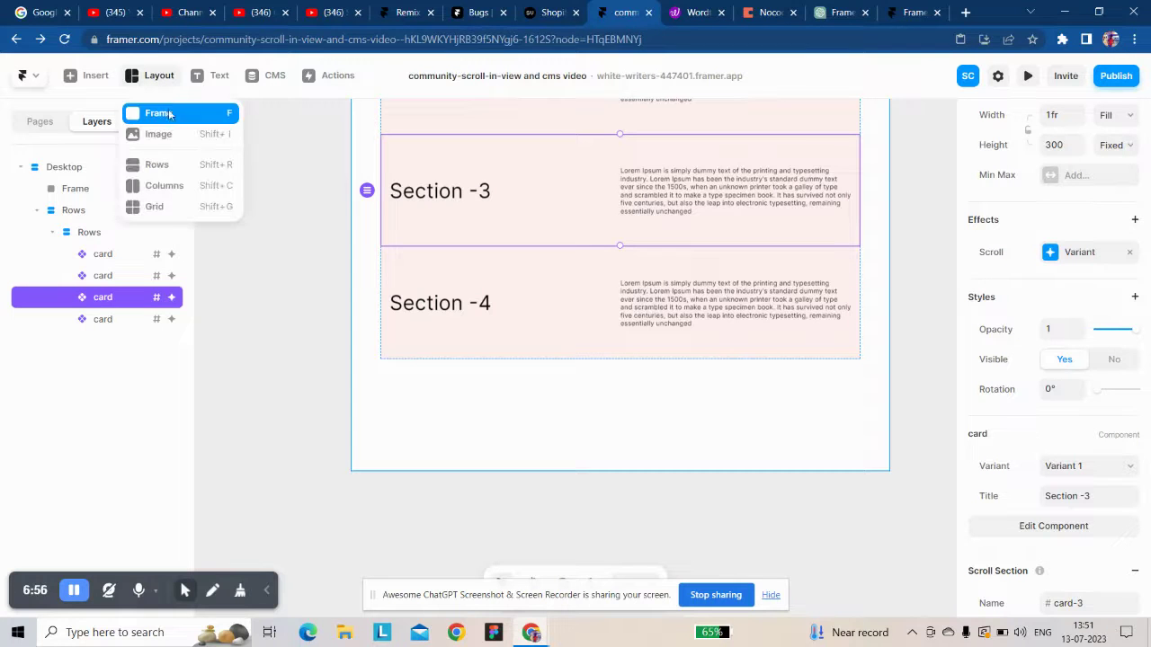
pyautogui.click(158, 112)
pyautogui.moveTo(403, 396); pyautogui.dragTo(766, 435)
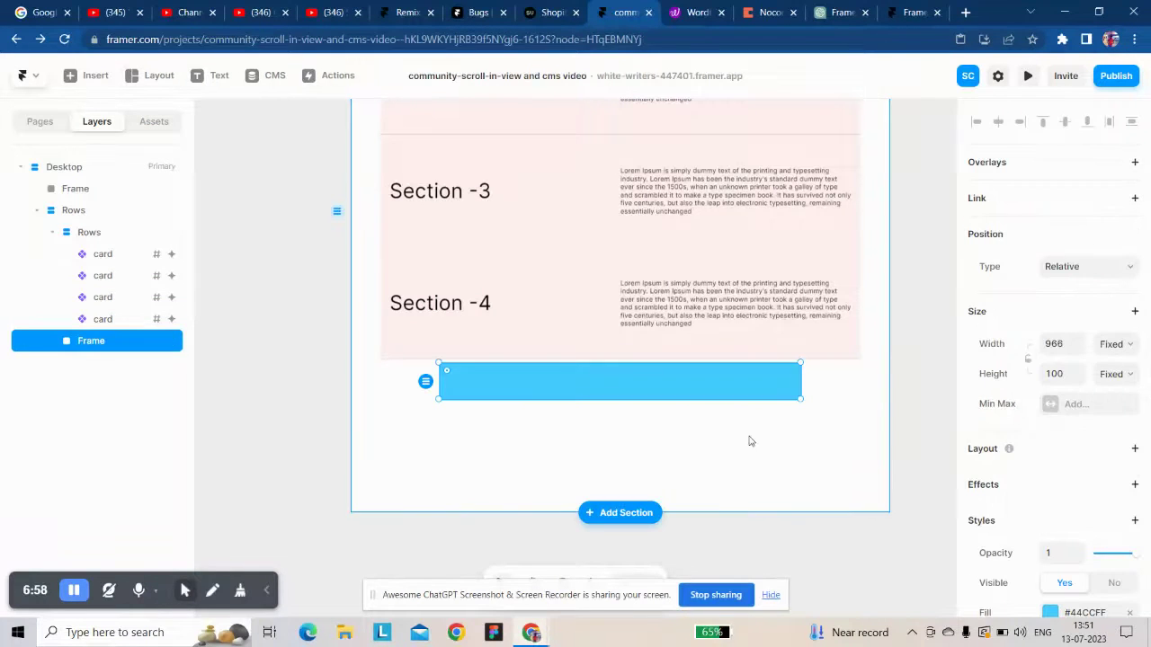
pyautogui.click(1113, 344)
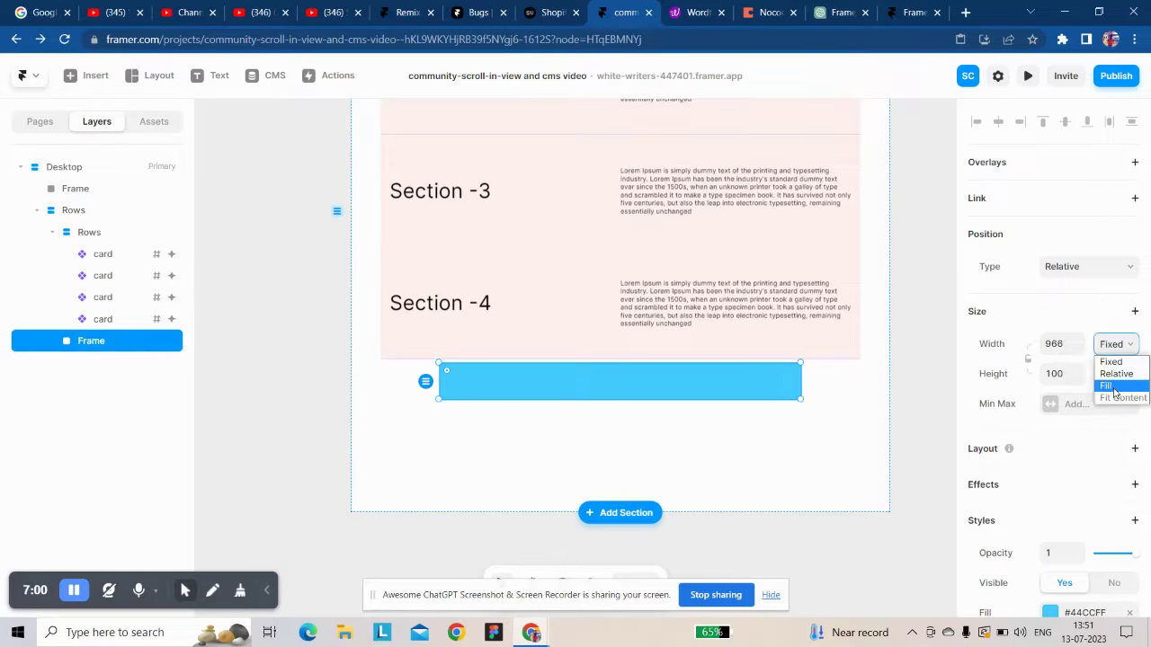
pyautogui.click(1108, 385)
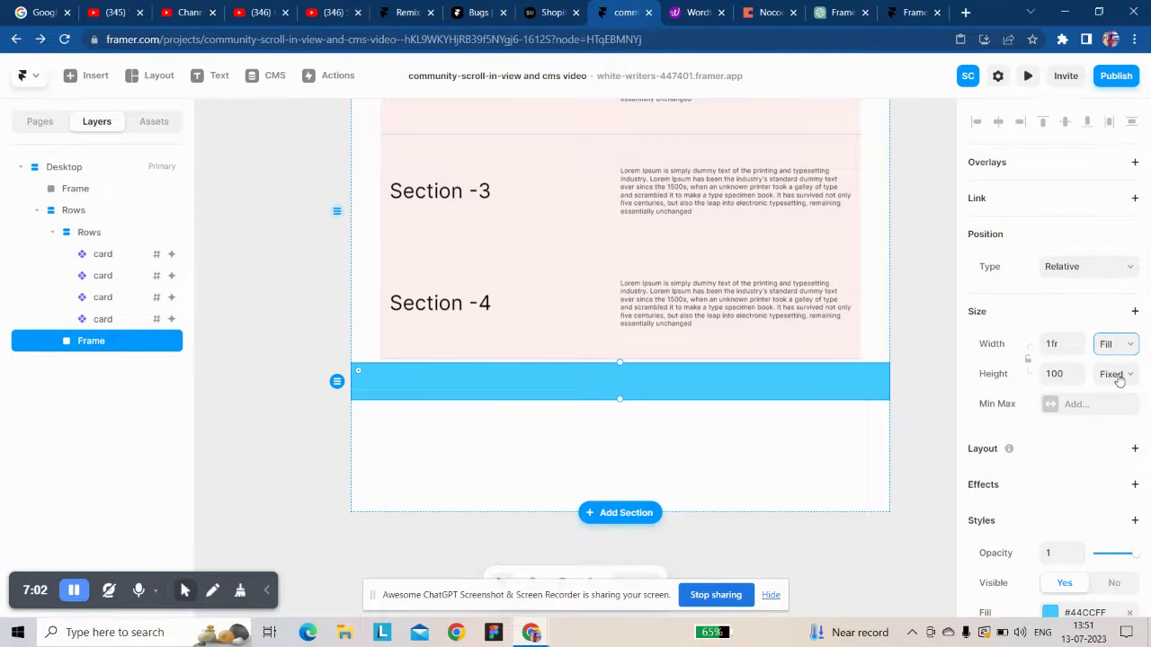
# - Set the new frame's height to 300 and remove its fill colour
pyautogui.click(1043, 383)
pyautogui.write('300')
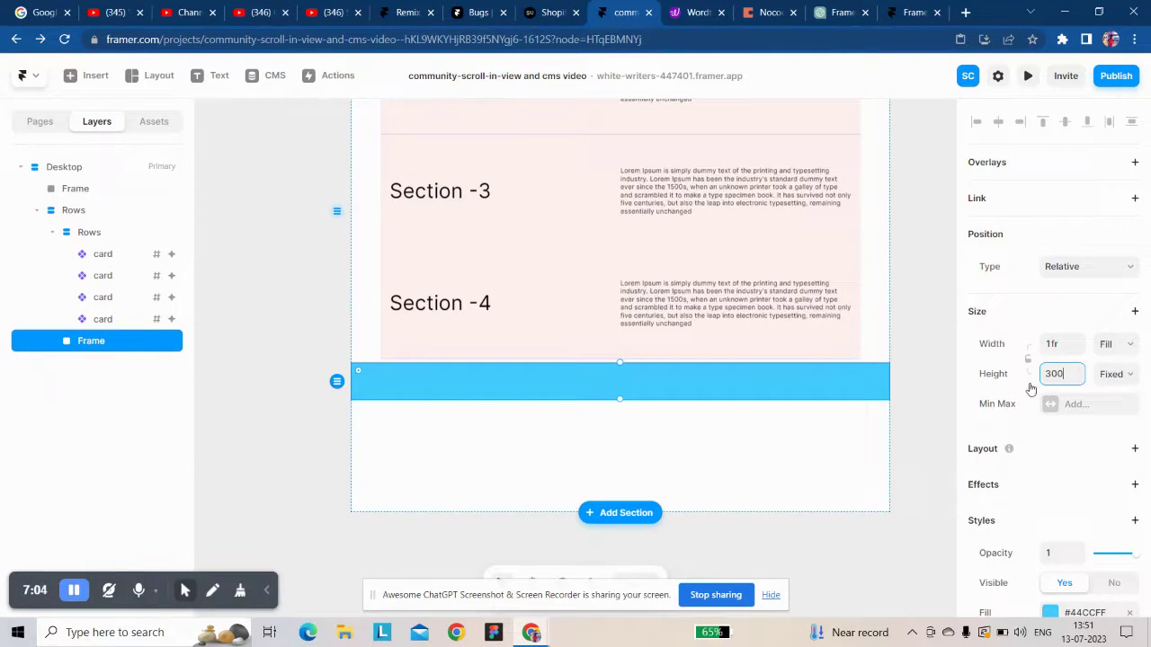
pyautogui.press('Return')
pyautogui.scroll(-1, 1131, 548)
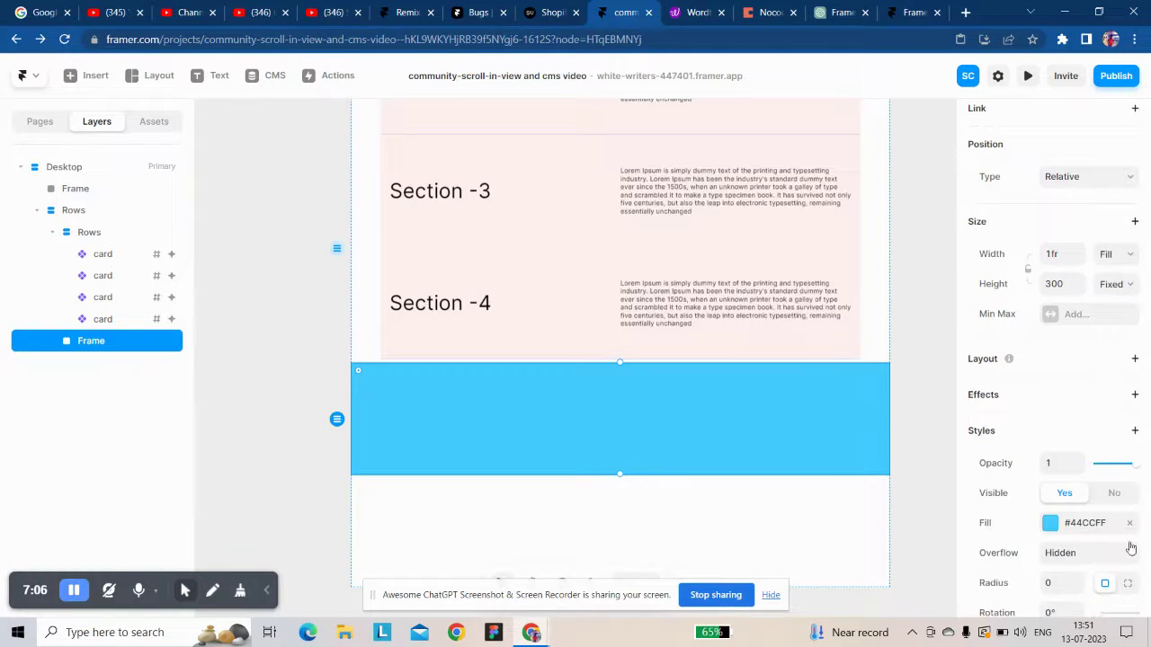
pyautogui.click(1129, 522)
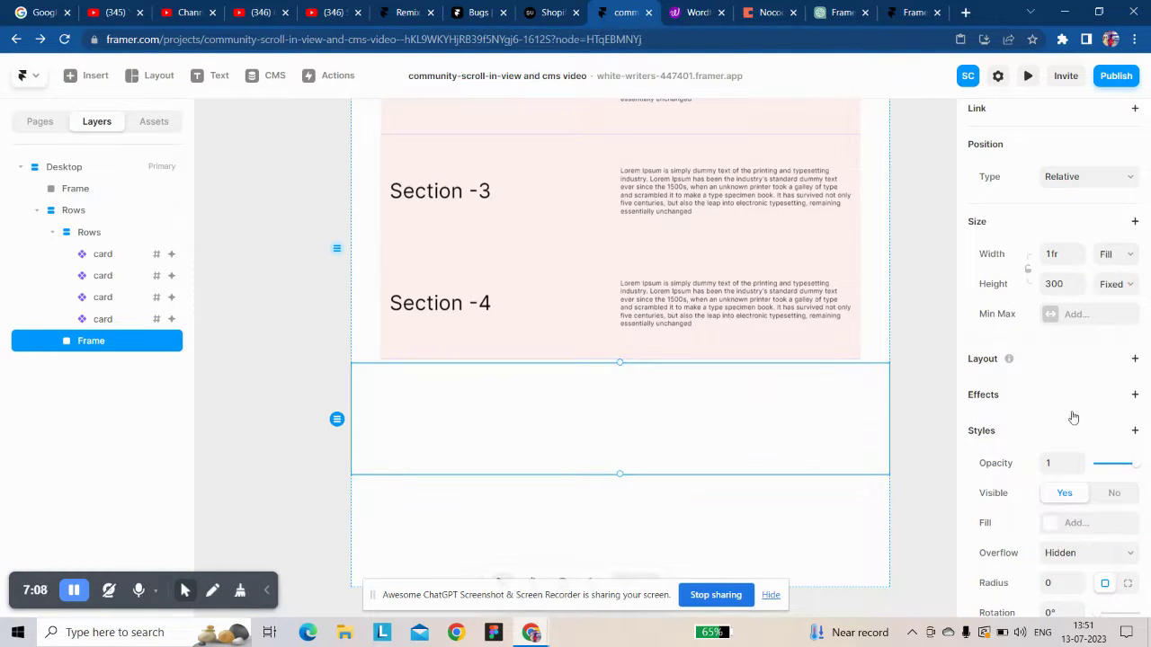
# - Make the empty frame below the cards a scroll section named inv-card4
pyautogui.scroll(-4, 1071, 416)
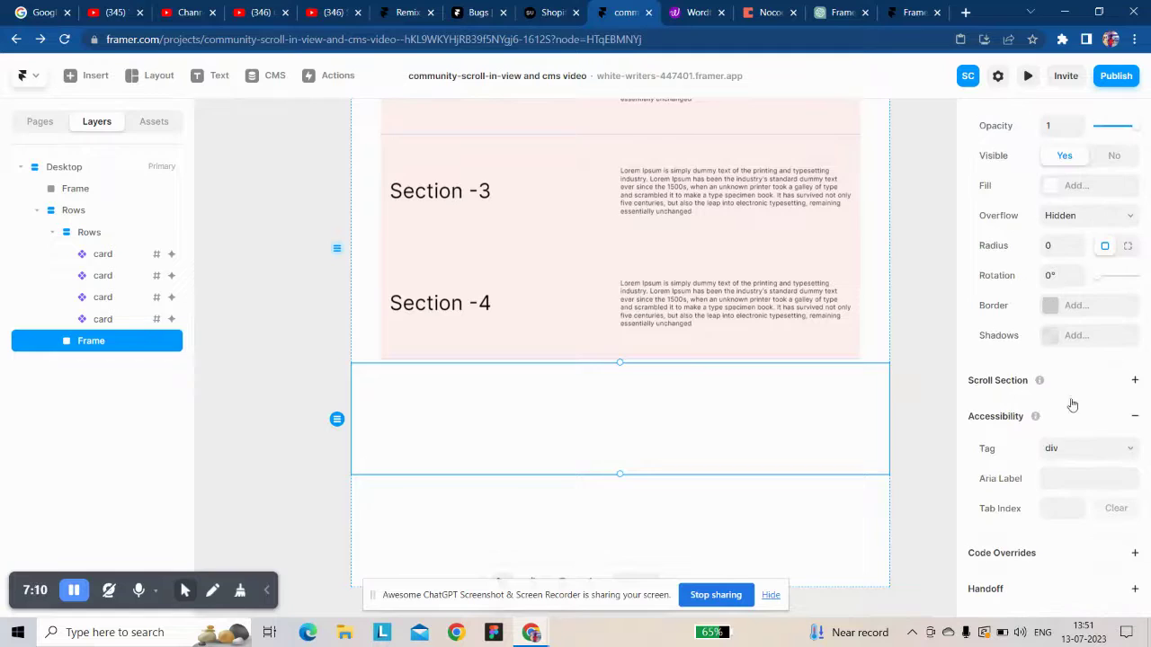
pyautogui.click(1132, 380)
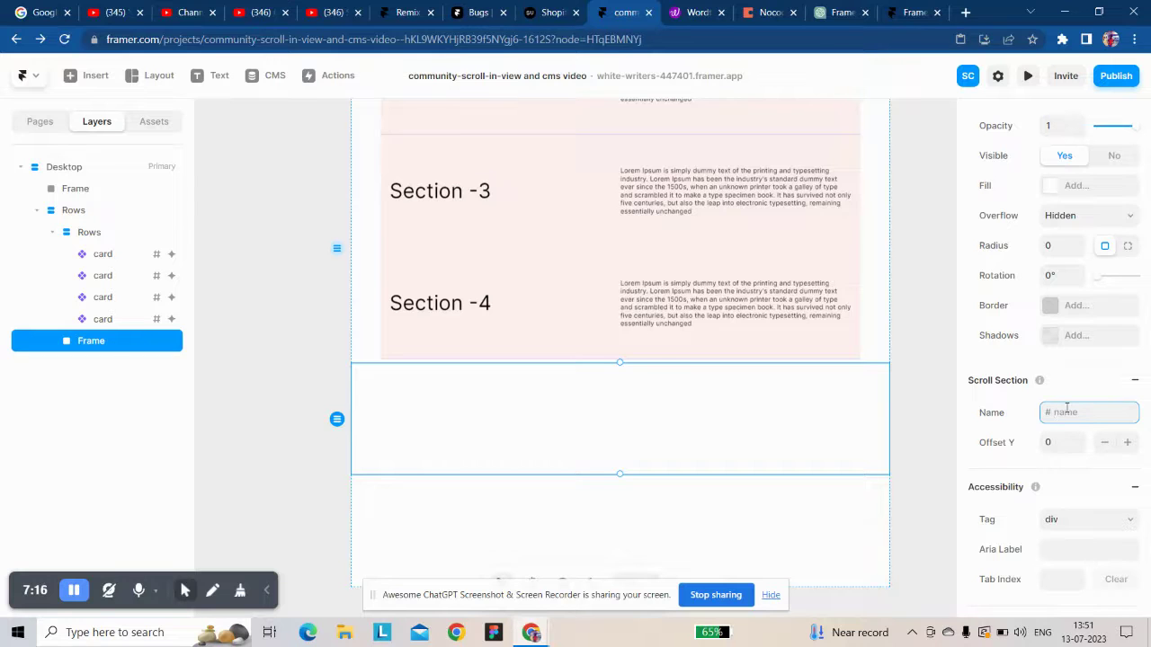
pyautogui.click(1067, 411)
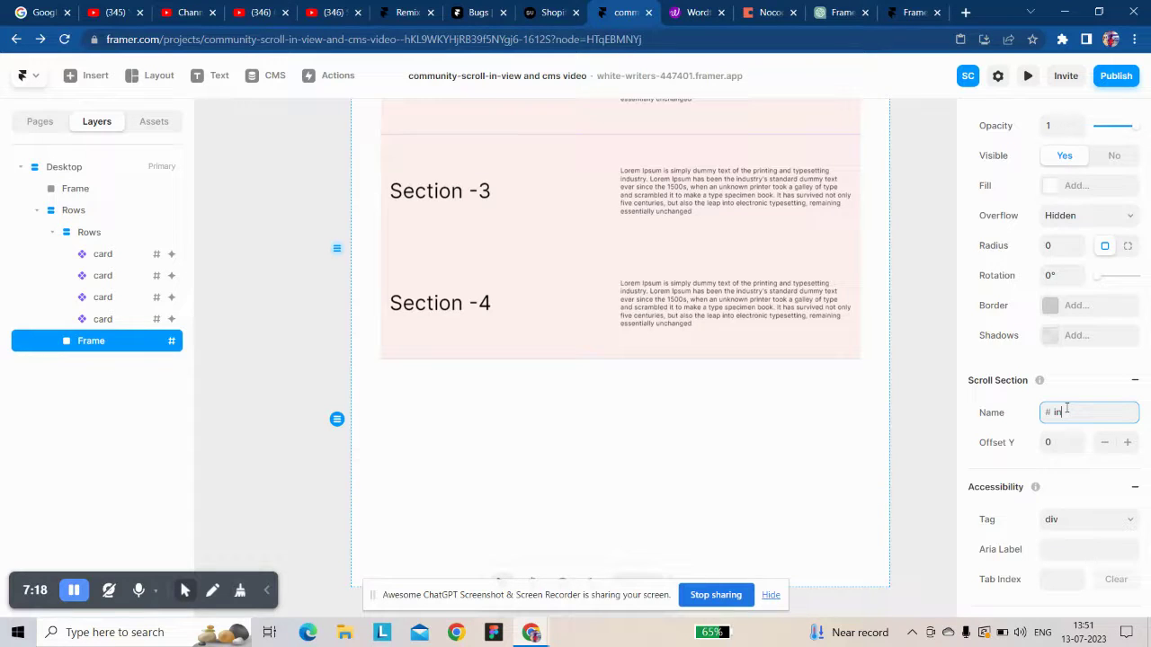
pyautogui.write('in-card4')
pyautogui.click(1063, 411)
pyautogui.write('v')
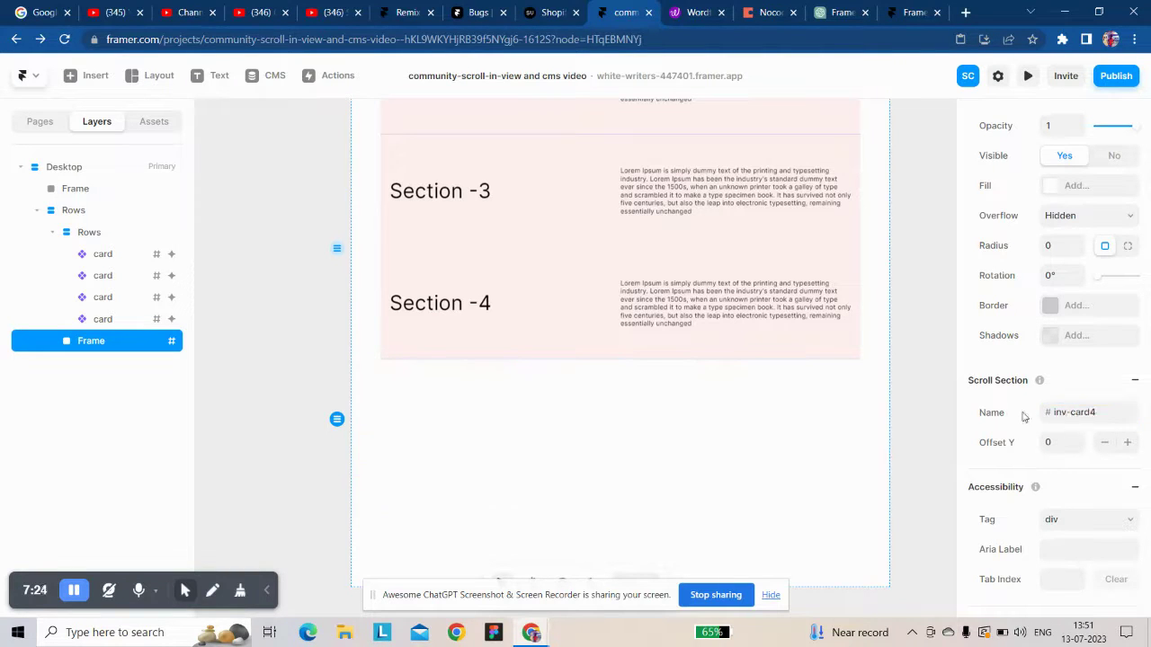
pyautogui.click(669, 426)
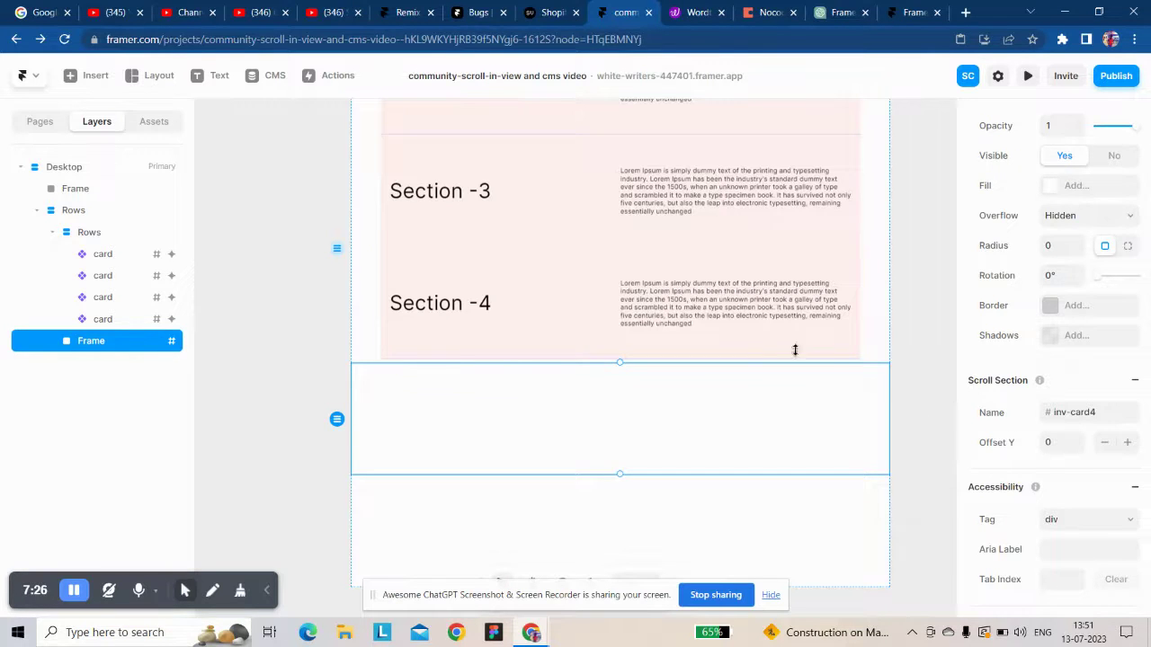
# - Add a second trigger to the Section -4 card's Scroll Variant effect that switches it to Variant 1 at section #inv-card4
pyautogui.click(680, 313)
pyautogui.click(1049, 269)
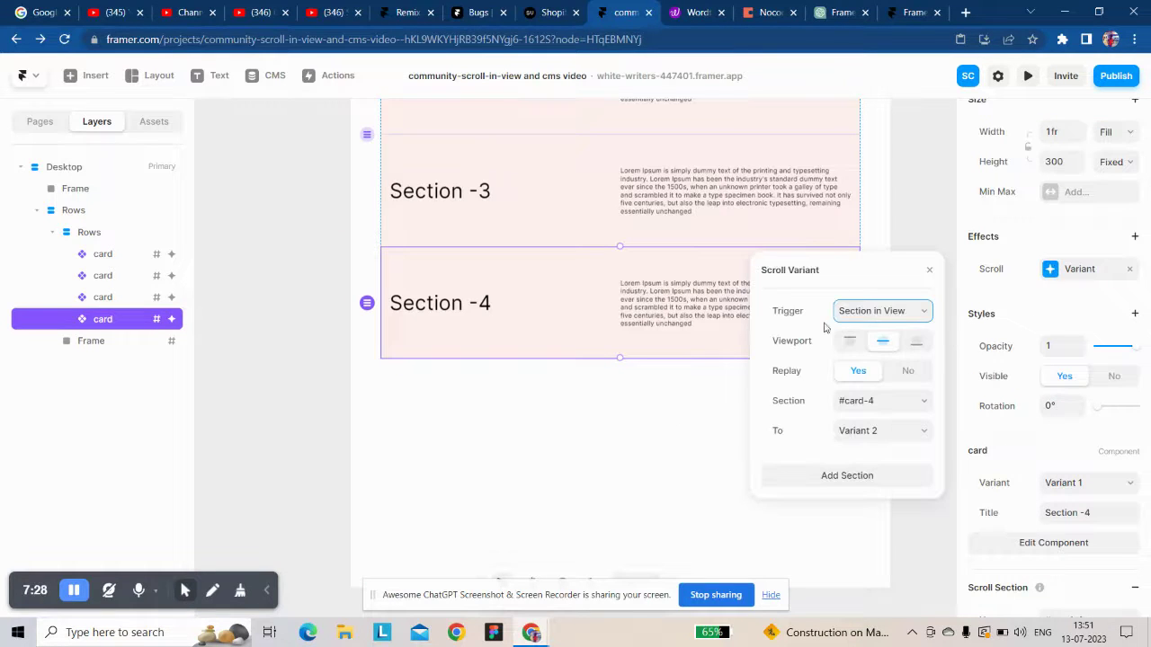
pyautogui.click(894, 477)
pyautogui.click(859, 476)
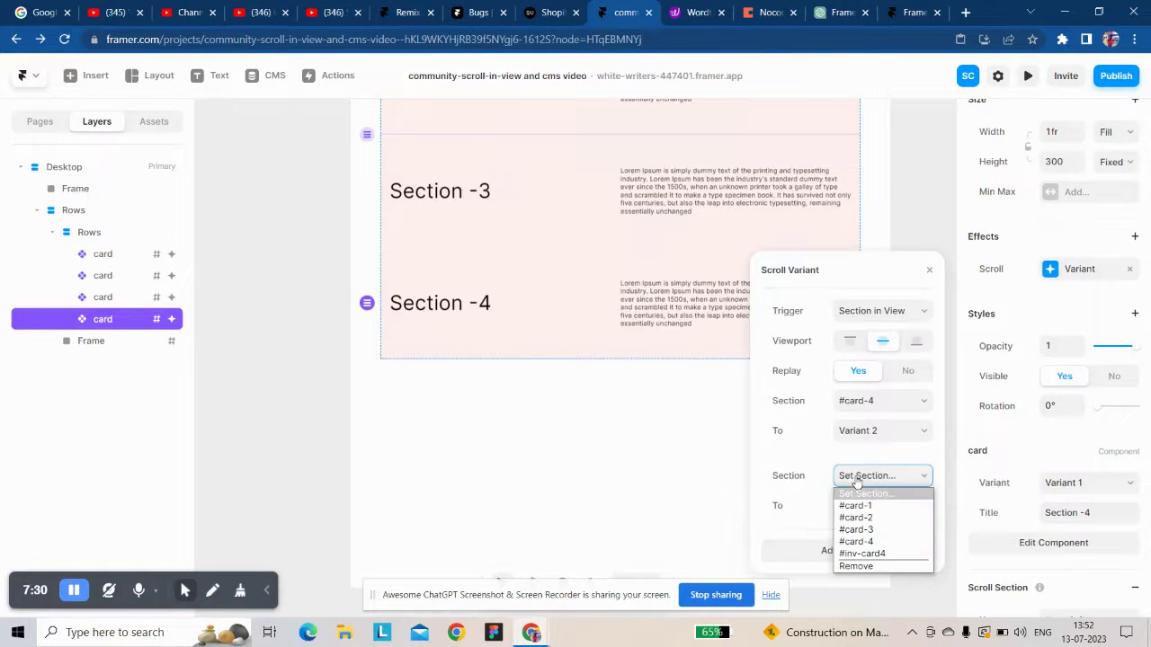
pyautogui.click(868, 554)
pyautogui.click(869, 509)
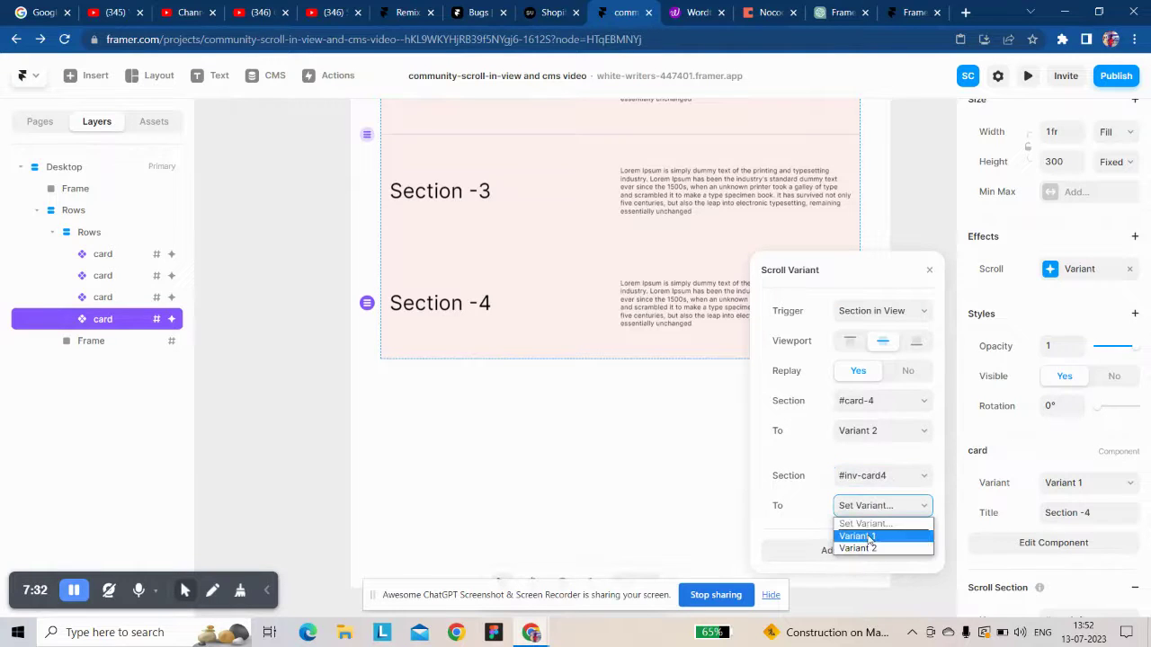
pyautogui.click(857, 535)
pyautogui.click(929, 270)
# - Publish the current version of the page to white-writers-447401.framer.app
pyautogui.scroll(10, 565, 260)
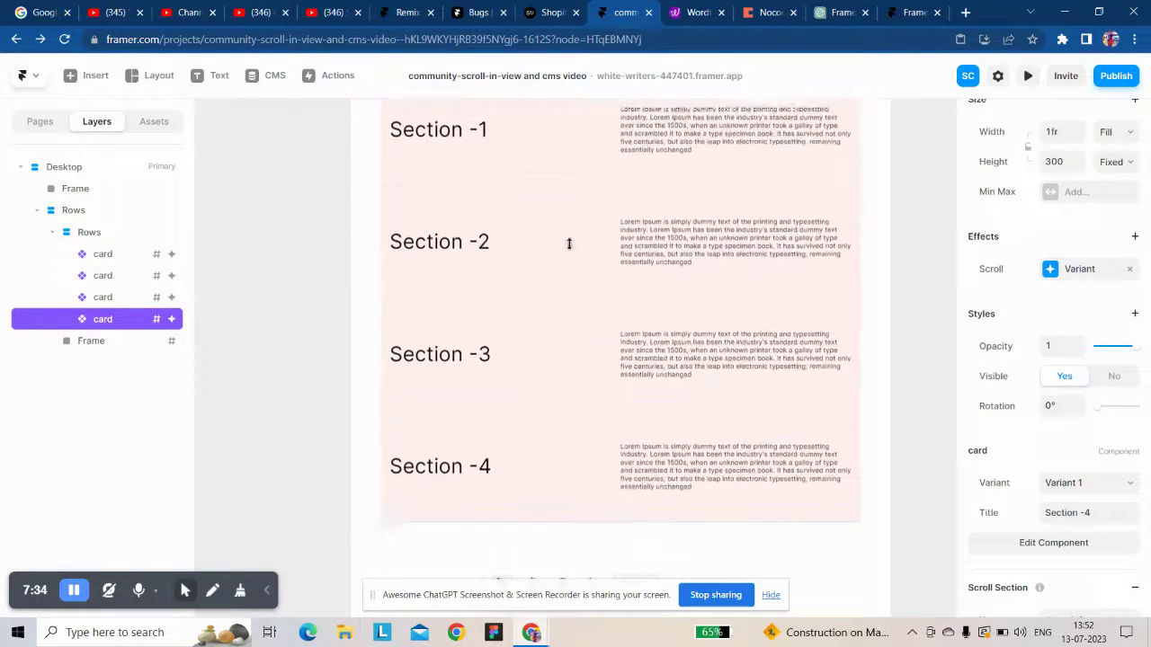
pyautogui.click(668, 165)
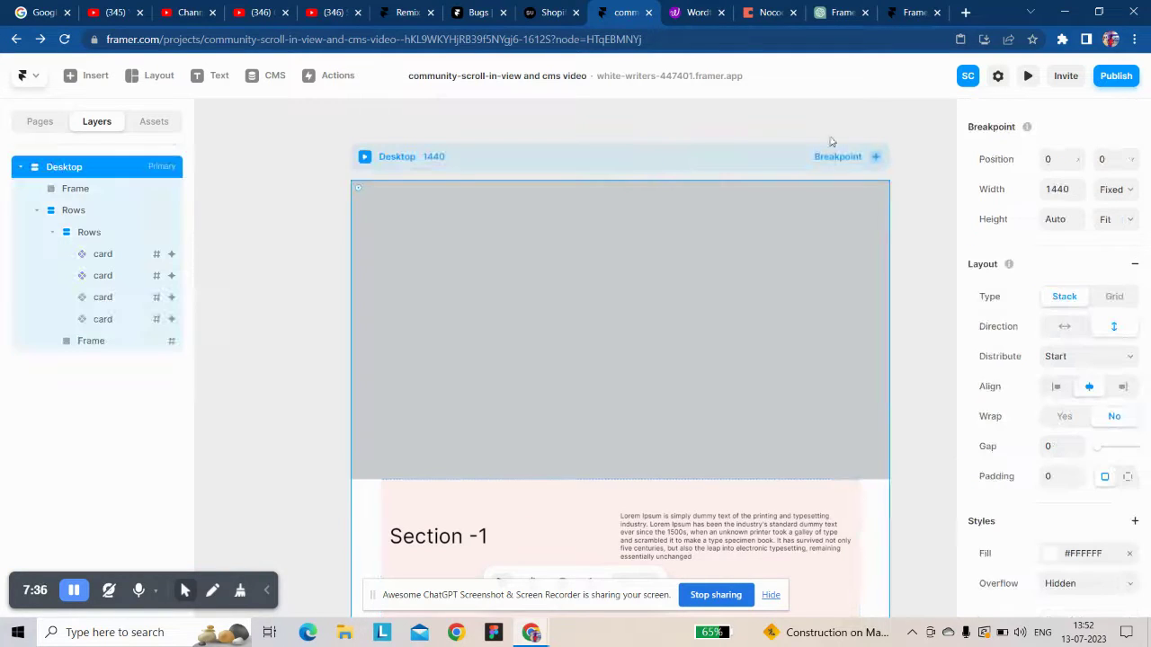
pyautogui.click(1115, 75)
pyautogui.click(1040, 211)
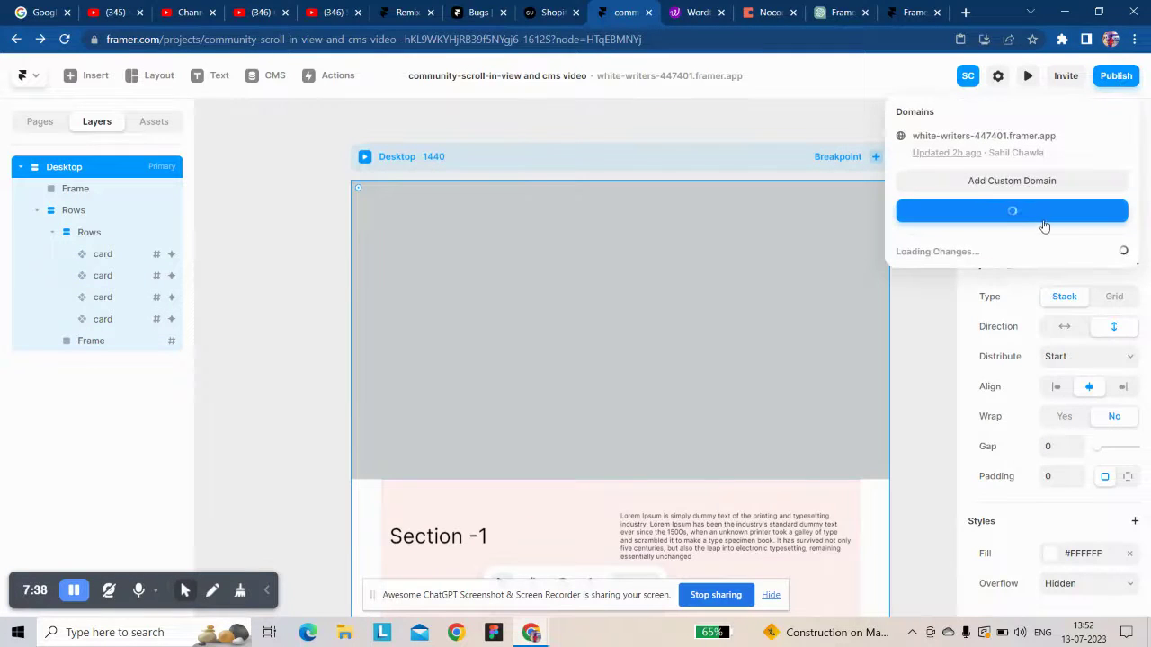
# - Open the published site and scroll down through the cards to check their variant changes
pyautogui.click(975, 136)
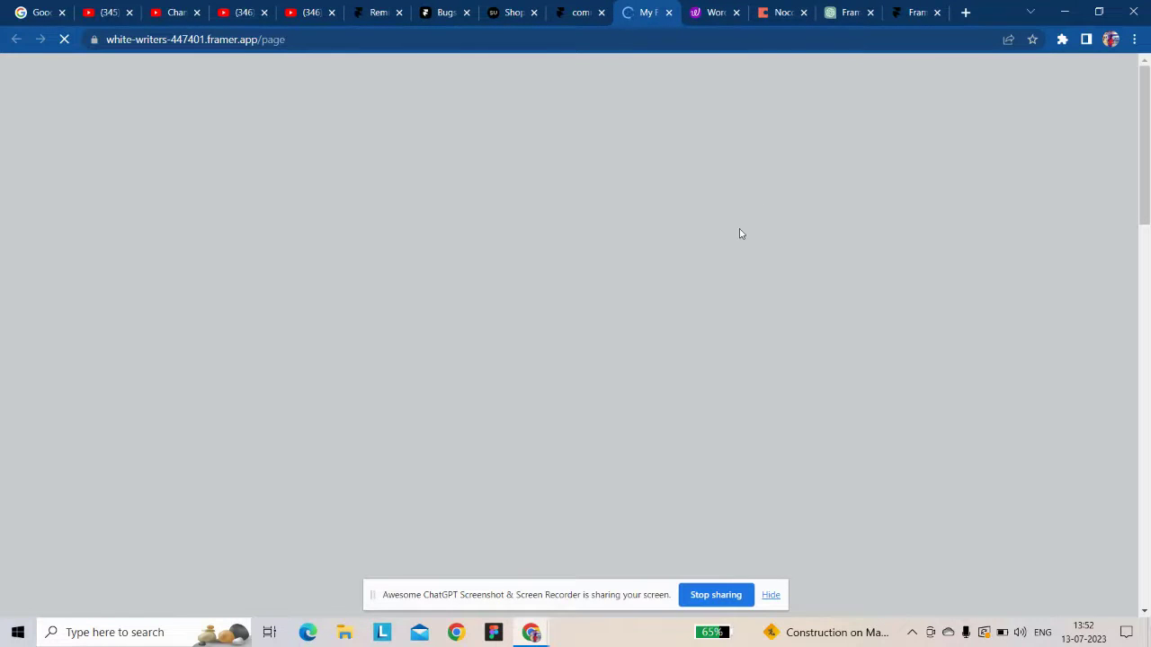
pyautogui.scroll(-8, 739, 234)
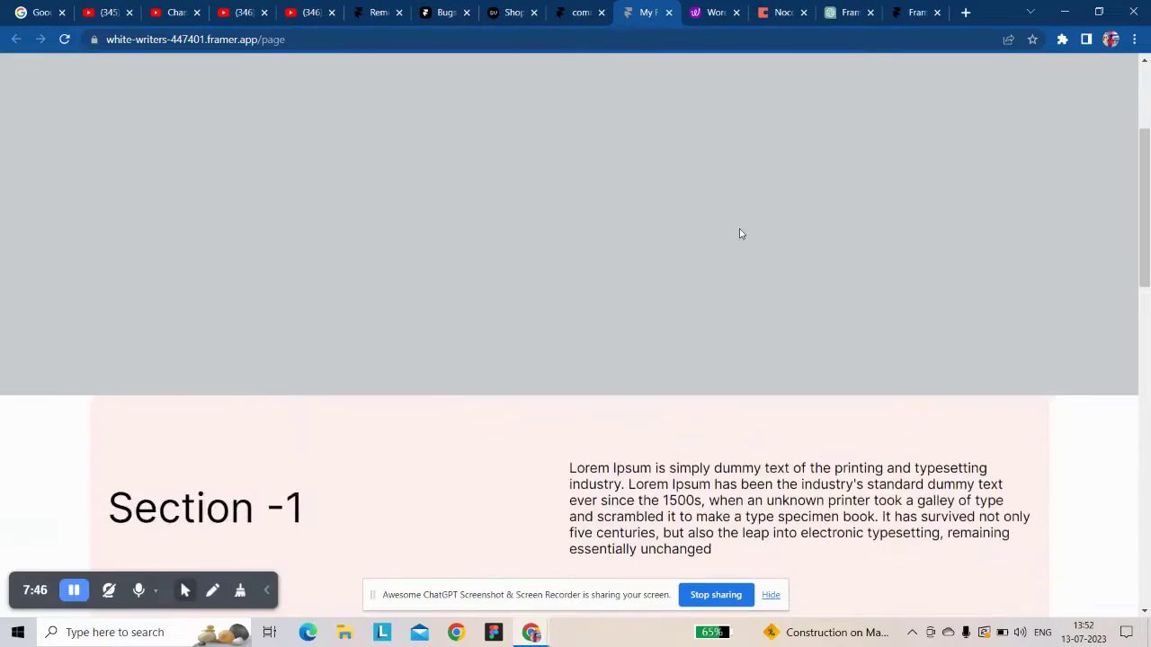
pyautogui.scroll(-7, 741, 230)
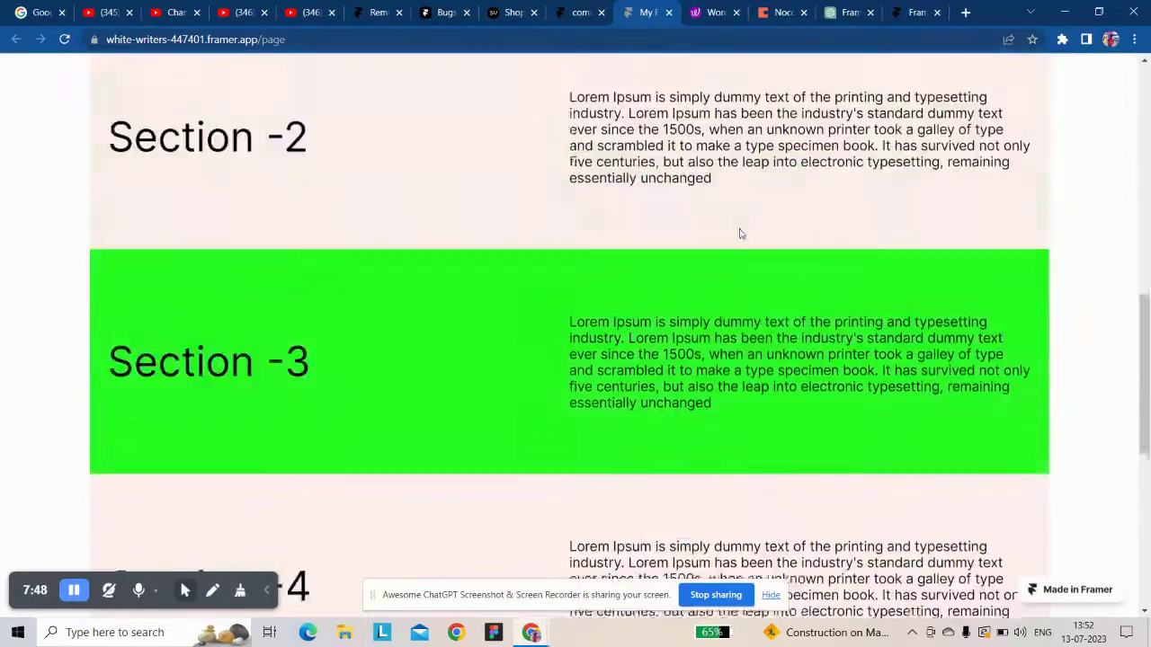